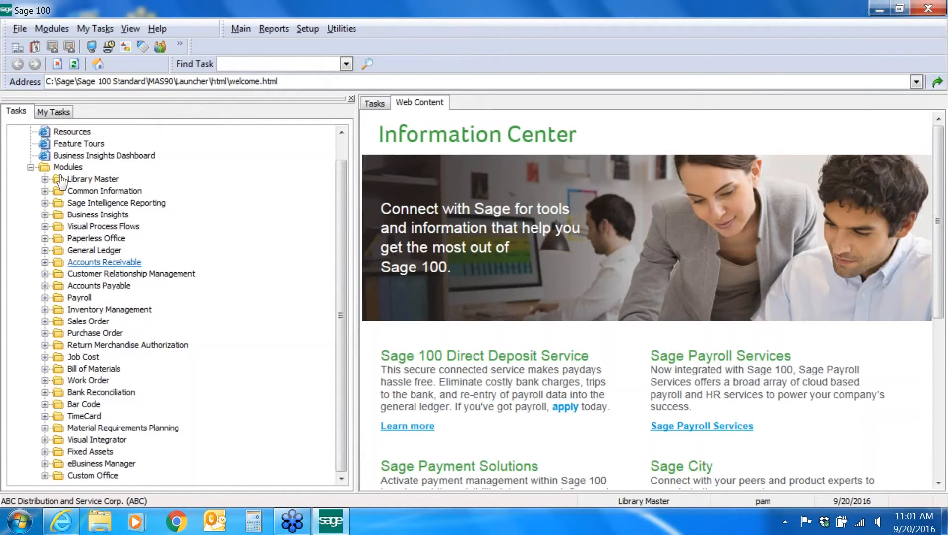
Open Accounts Receivable Options from the Accounts Receivable setup tasks, accept the 9/20/2016 accounting date, and show the additional settings.
click(91, 263)
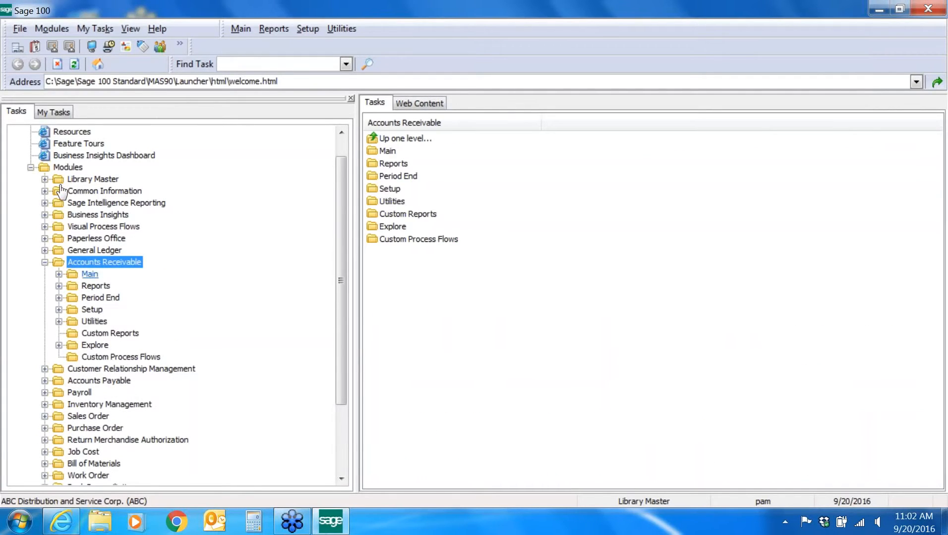
click(92, 310)
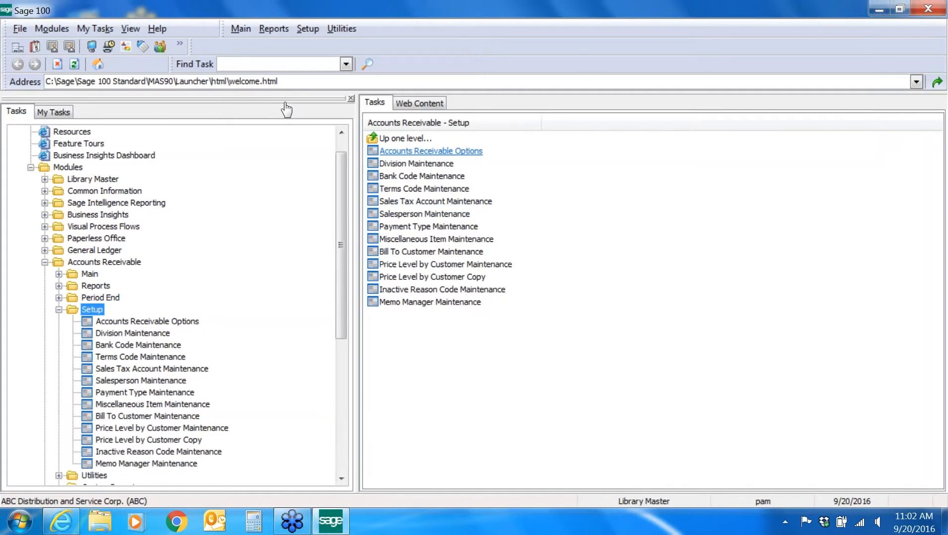
click(429, 151)
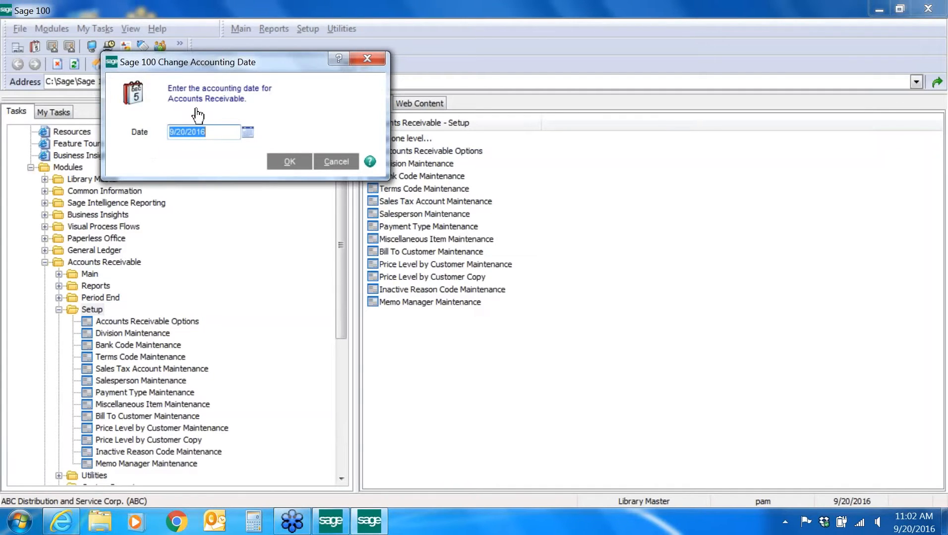
key(Return)
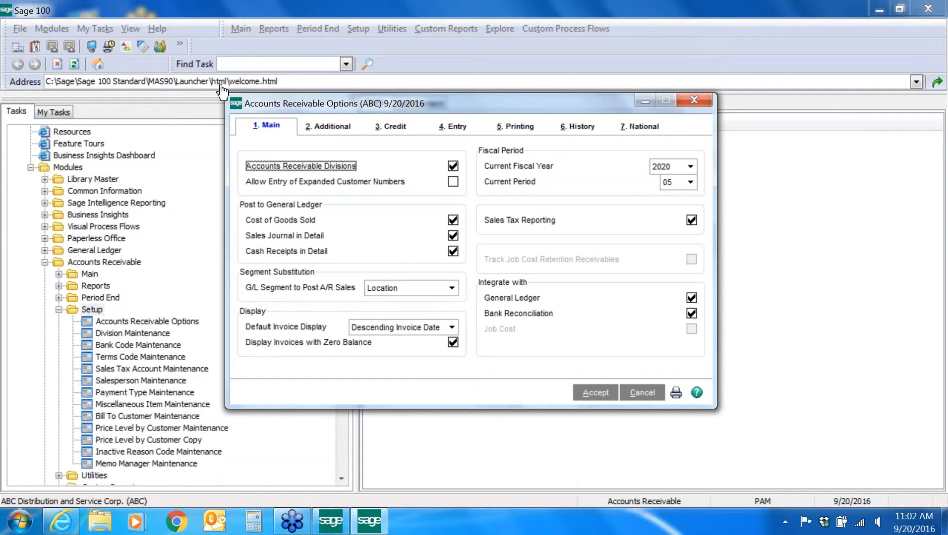
key(alt+2)
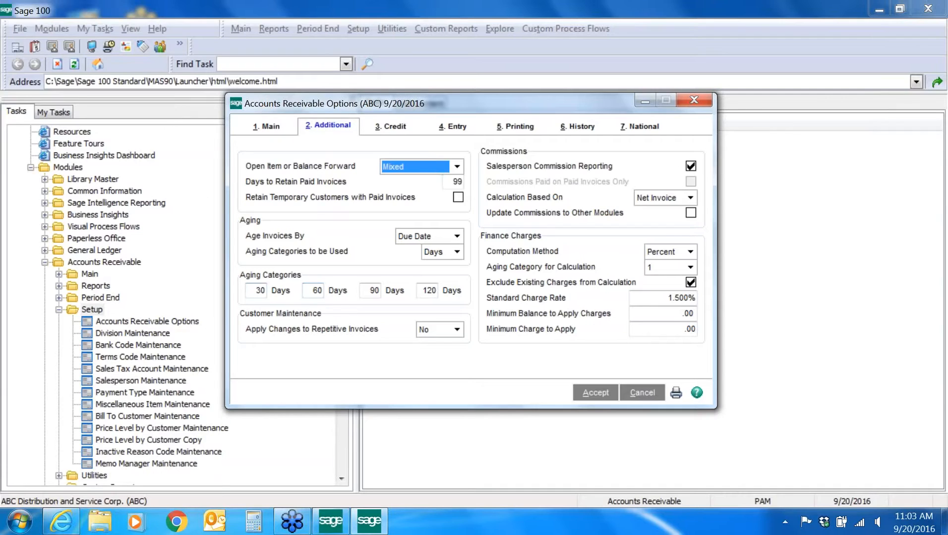
Set the four aging categories to 15, 30, 45 and 60 days.
click(264, 291)
key(BackSpace)
key(BackSpace)
text(15)
key(Tab)
text(30)
key(Tab)
text(45)
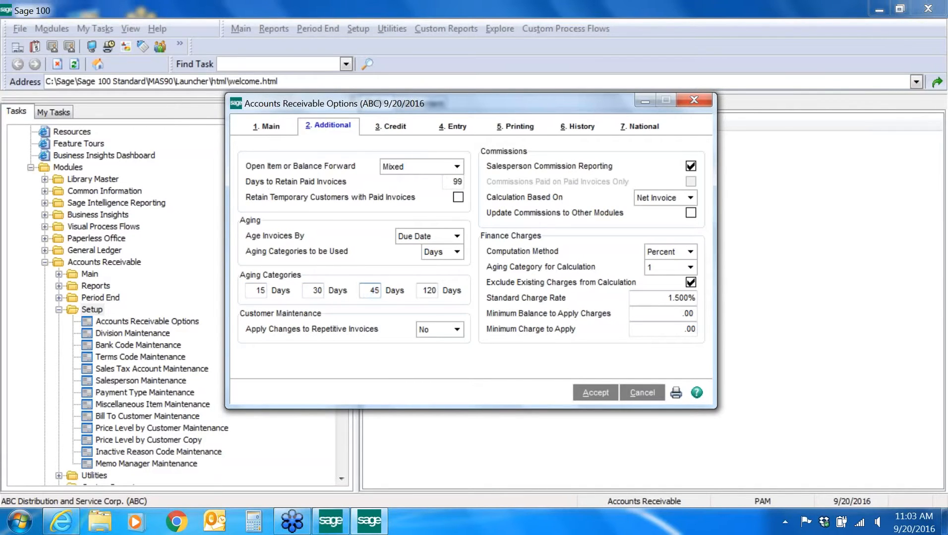
key(Tab)
text(60)
Set invoices to be aged by Invoice Date.
click(457, 236)
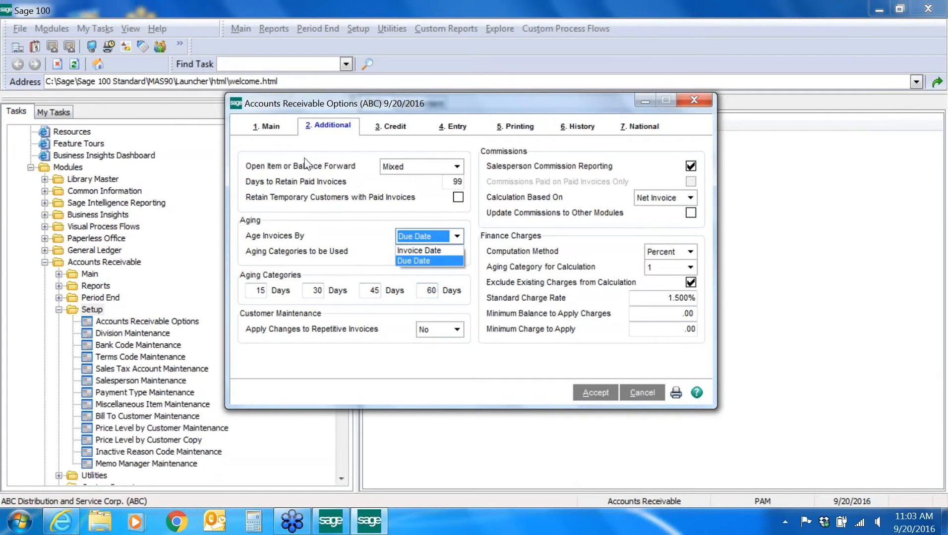
key(Up)
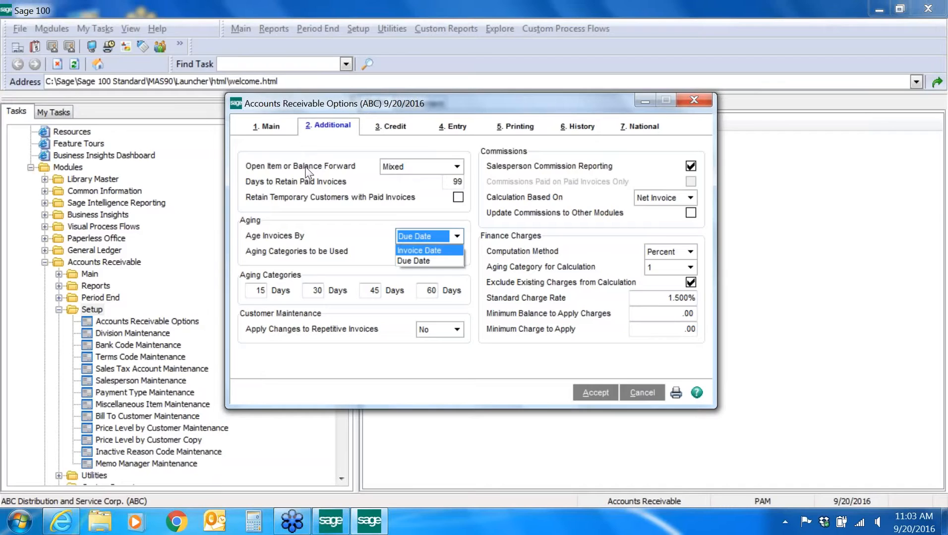
key(Return)
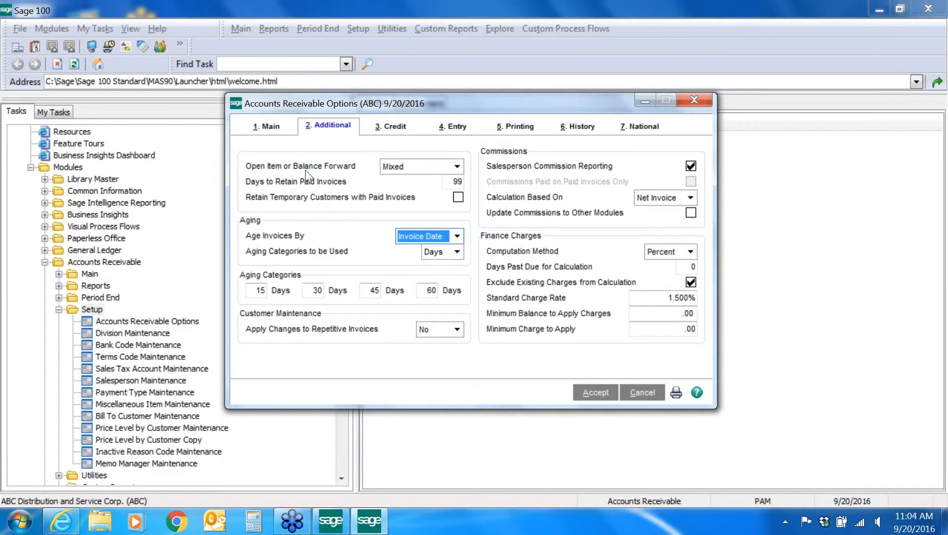
Switch the aging categories to be used to Month and back to Days.
key(Tab)
key(alt+Down)
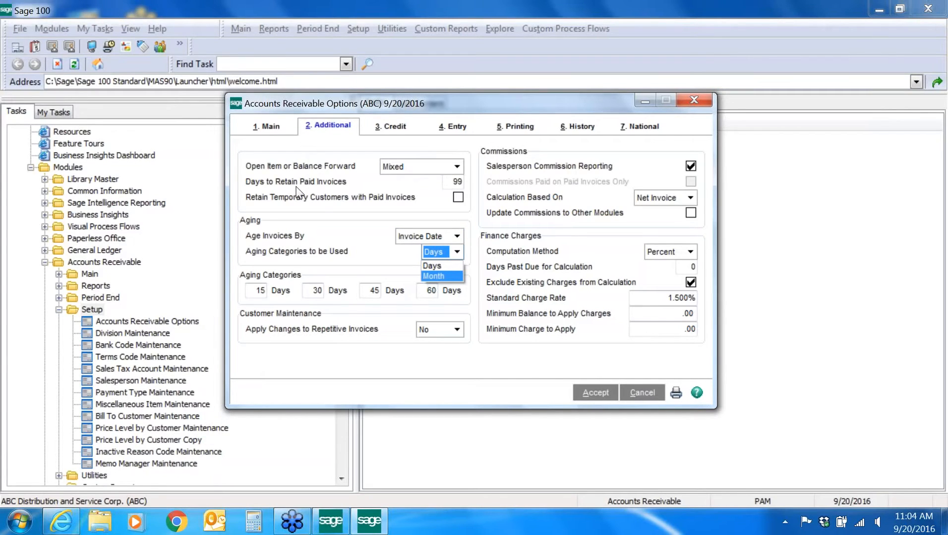
key(Return)
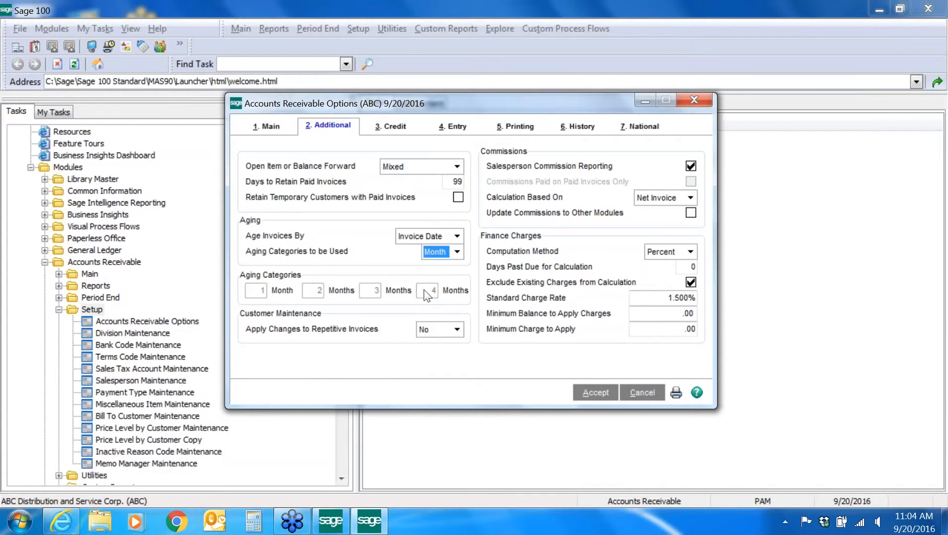
click(458, 256)
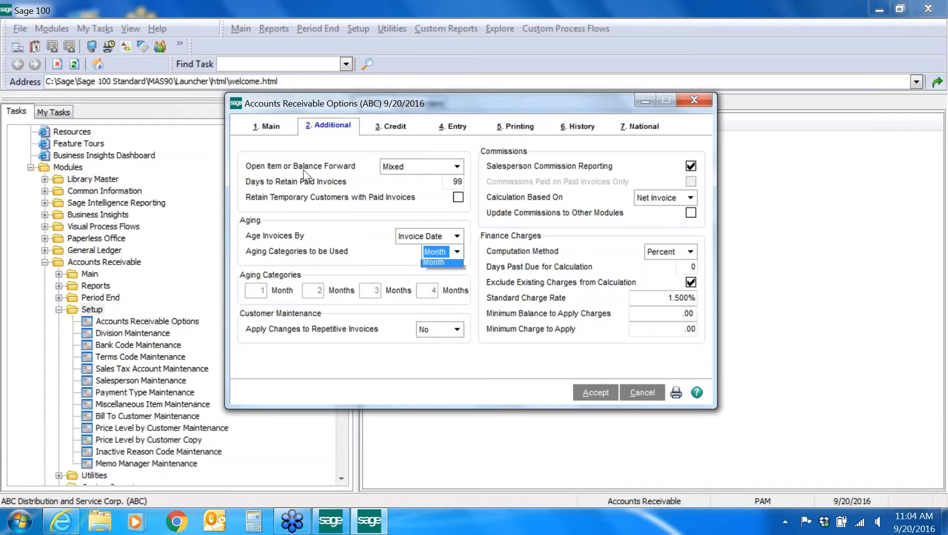
key(Return)
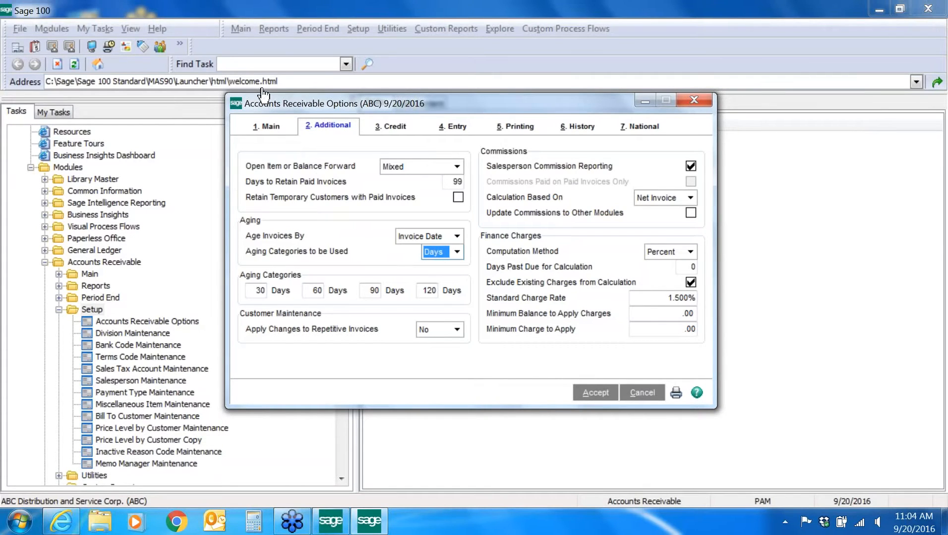
Review the credit limit settings, and close Accounts Receivable Options without saving changes.
click(395, 131)
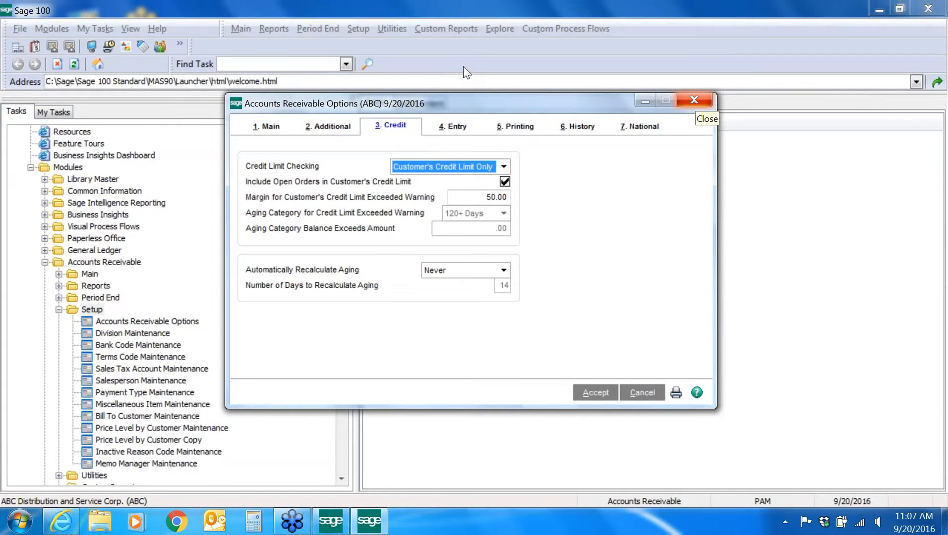
click(693, 100)
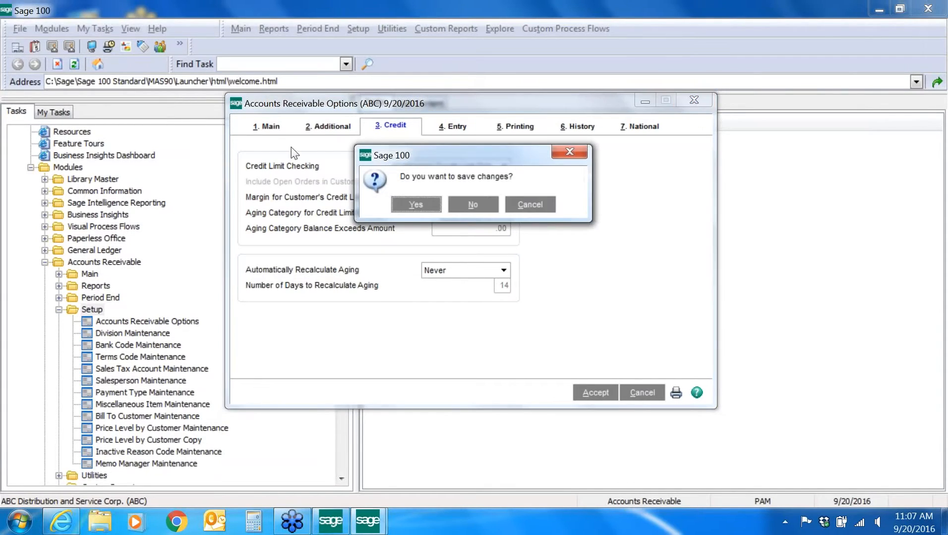
click(471, 206)
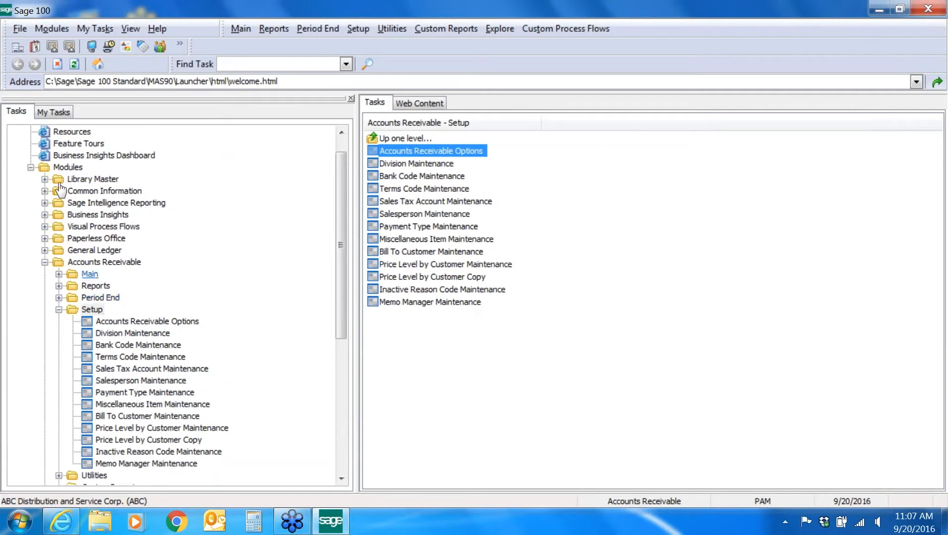
Open Customer Maintenance from the Accounts Receivable main tasks and load the American Business Futures record.
click(89, 274)
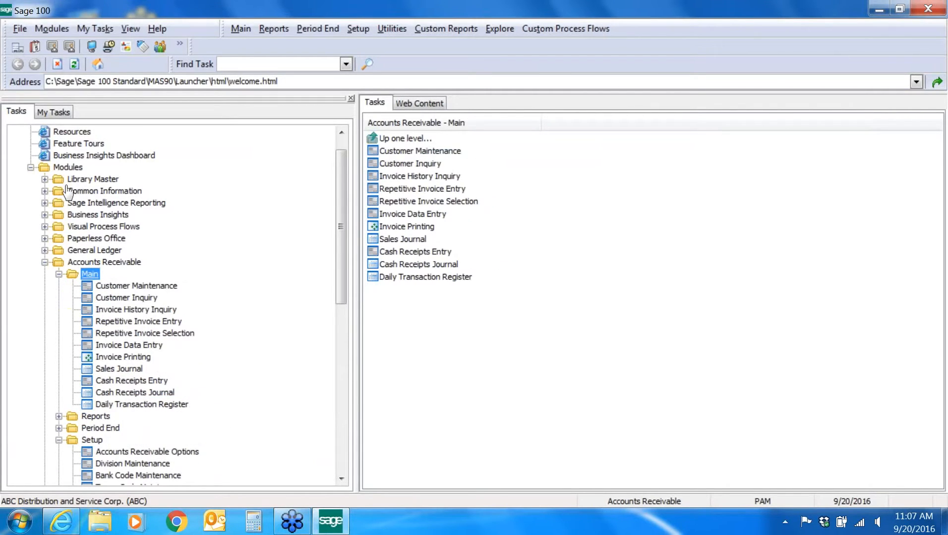
double_click(113, 286)
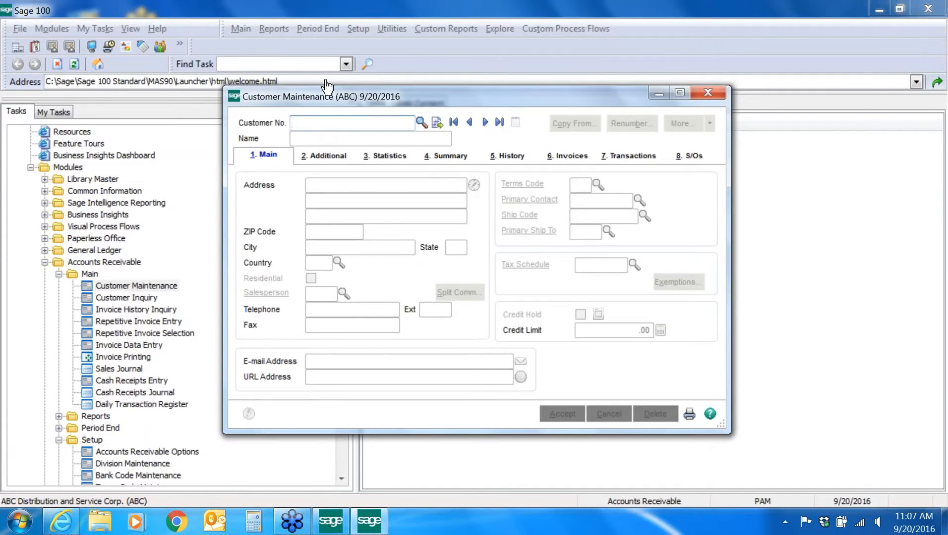
click(484, 122)
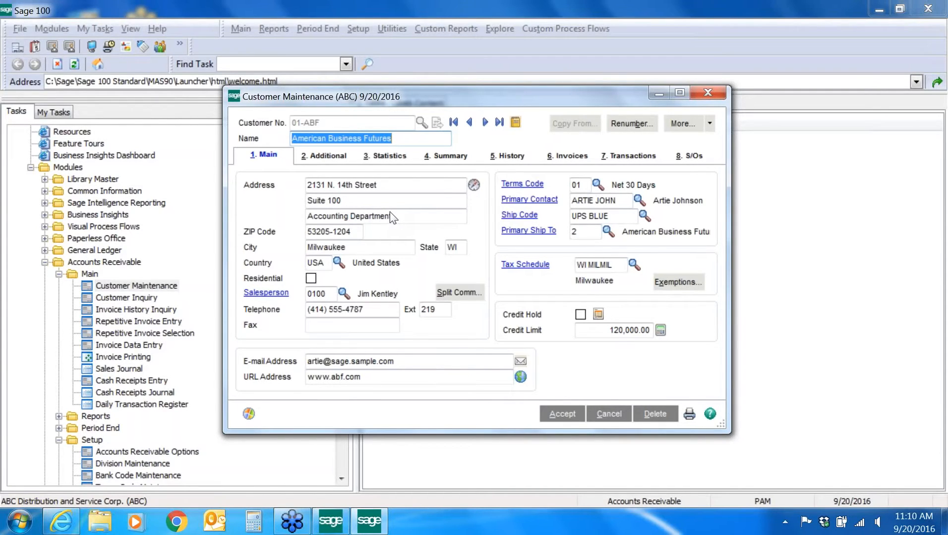
Turn Credit Hold on and off again for American Business Futures.
click(580, 315)
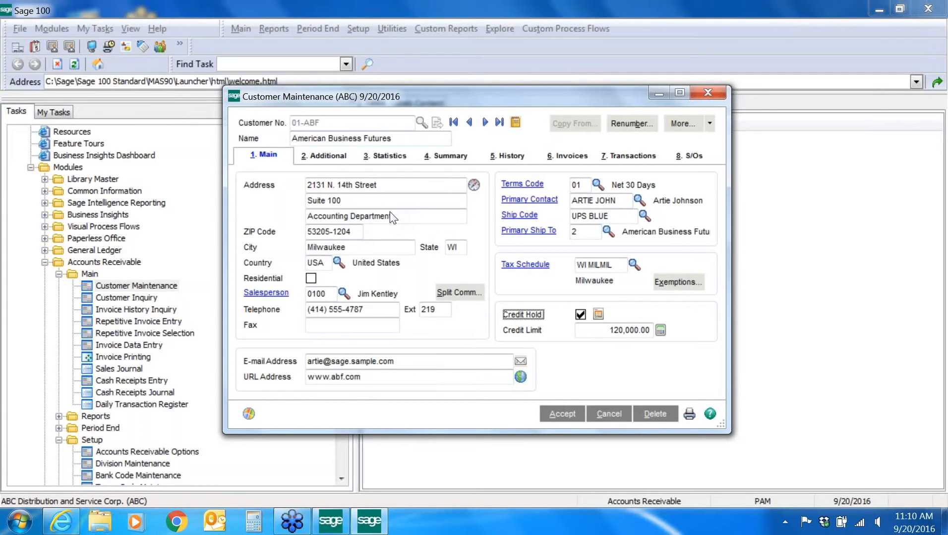
key(space)
Examine the Customer Type and Statement Cycle in the customer's additional settings.
key(alt+2)
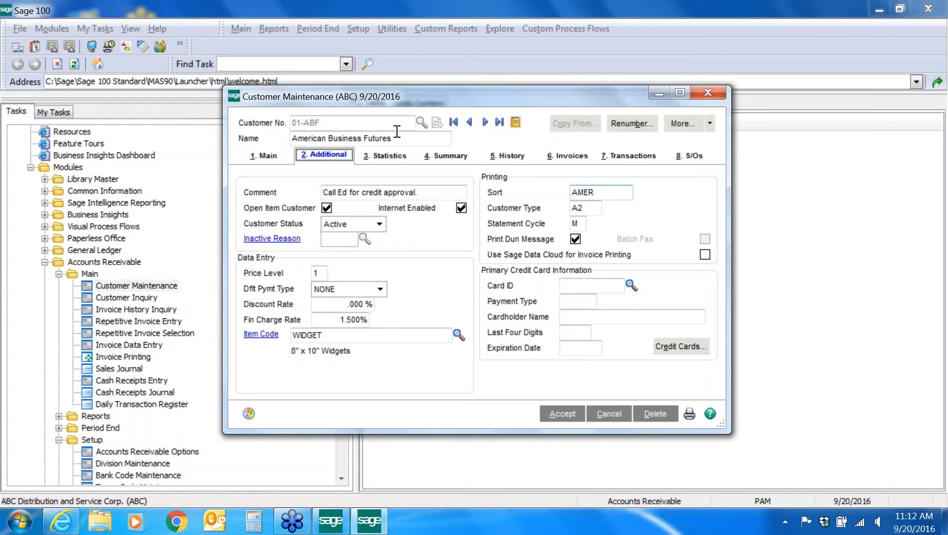
click(590, 208)
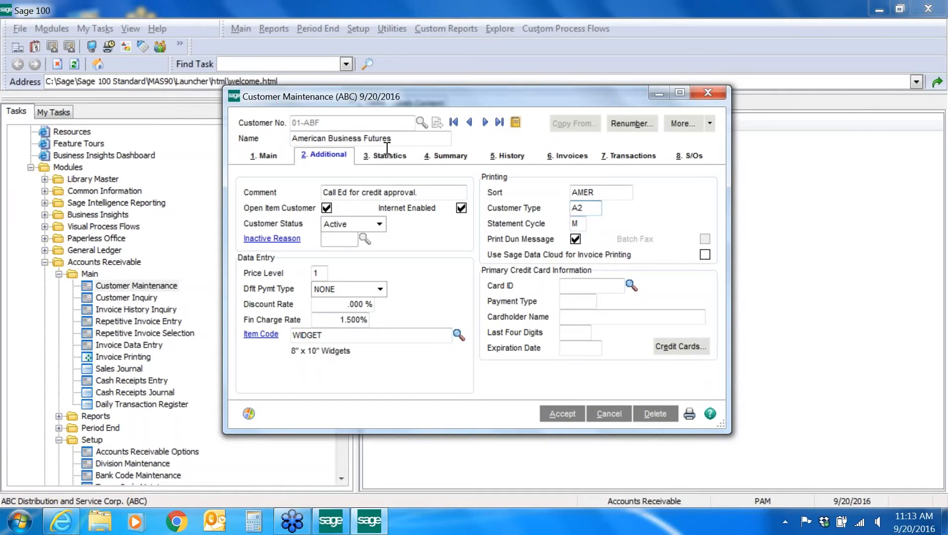
key(Tab)
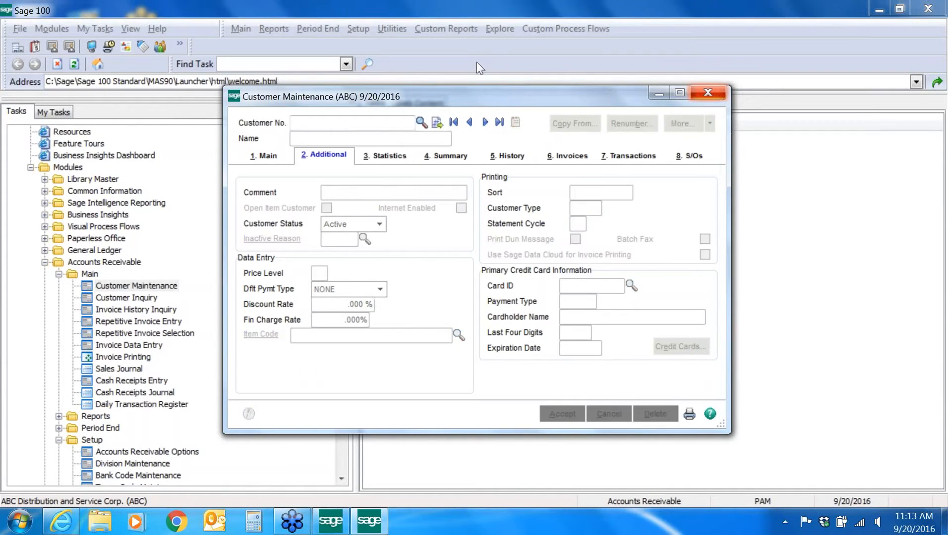
Open Statement Printing from the Accounts Receivable period-end tasks using the Preprinted Laser form template.
click(89, 429)
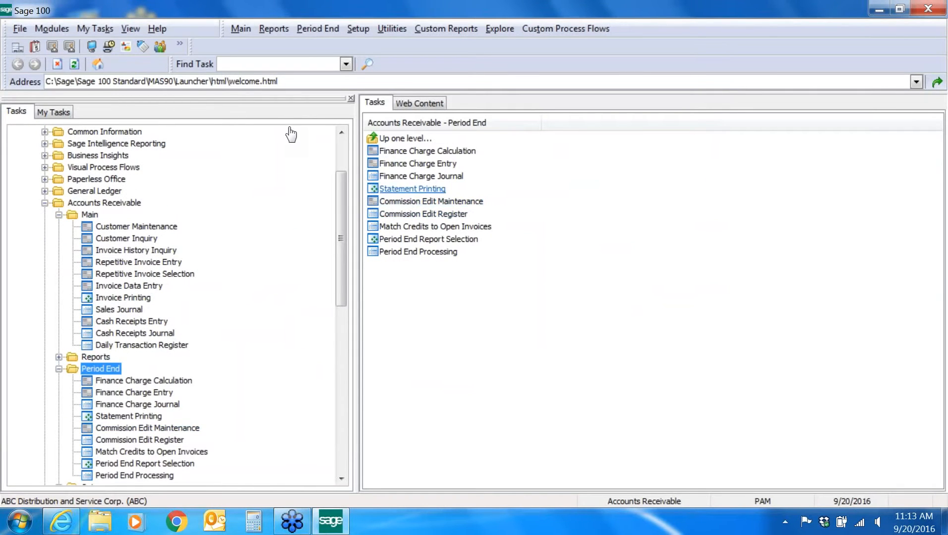
click(412, 189)
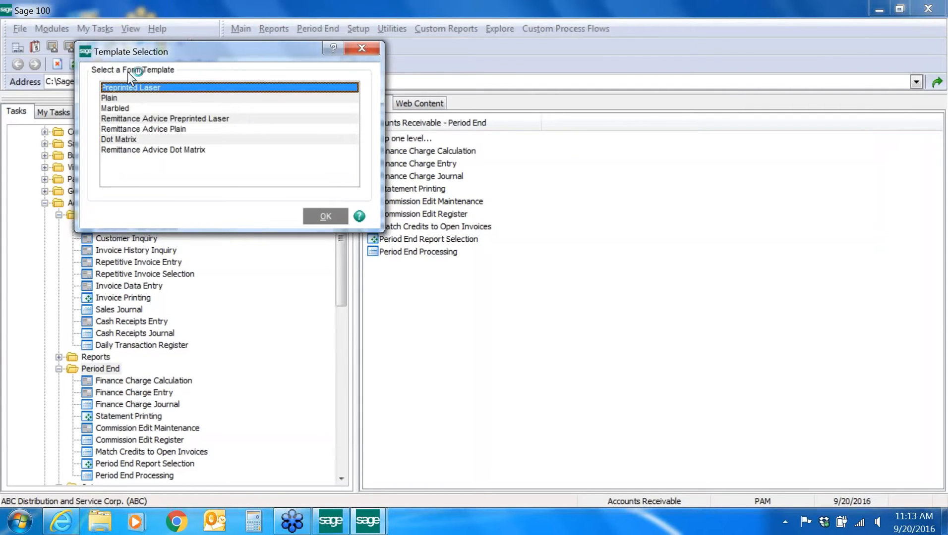
click(322, 219)
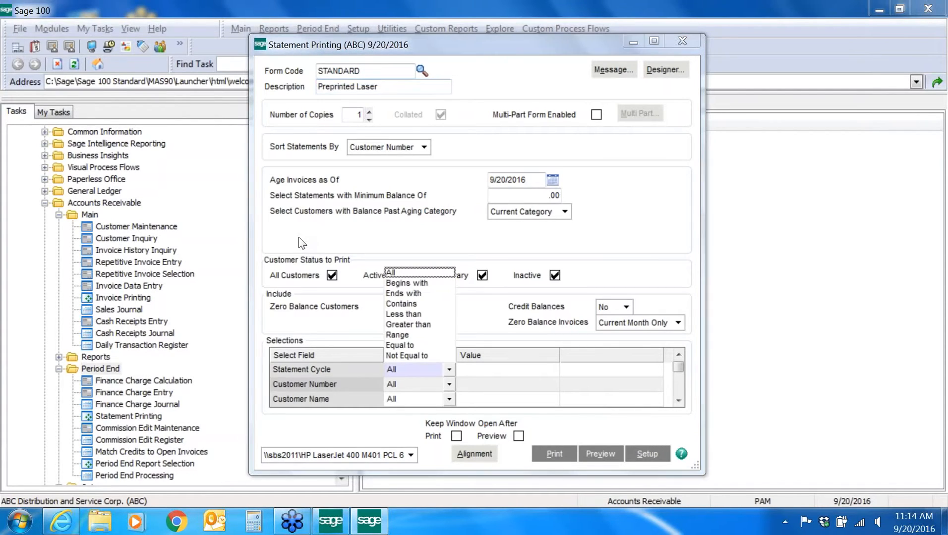
Set the Statement Cycle selection operand to Equal to, review the other selection fields, and close Statement Printing.
click(400, 345)
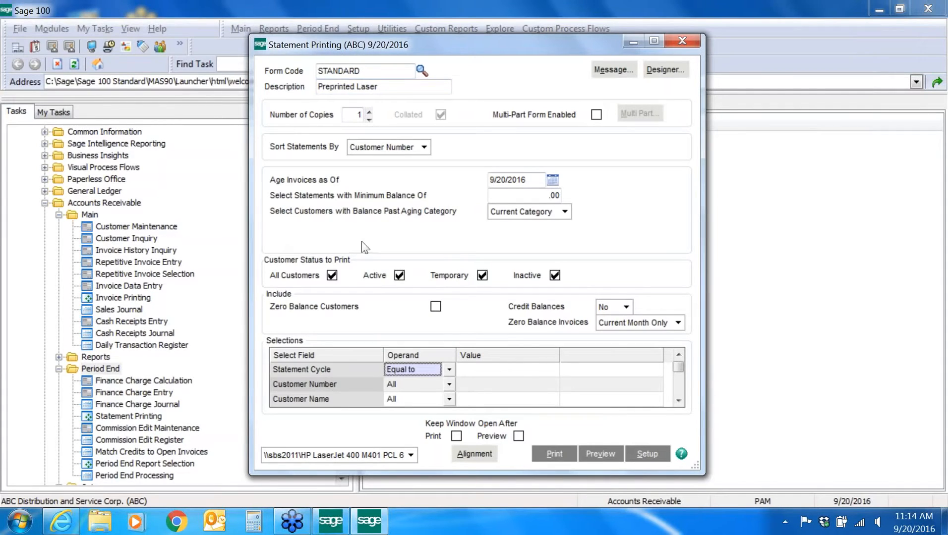
key(Tab)
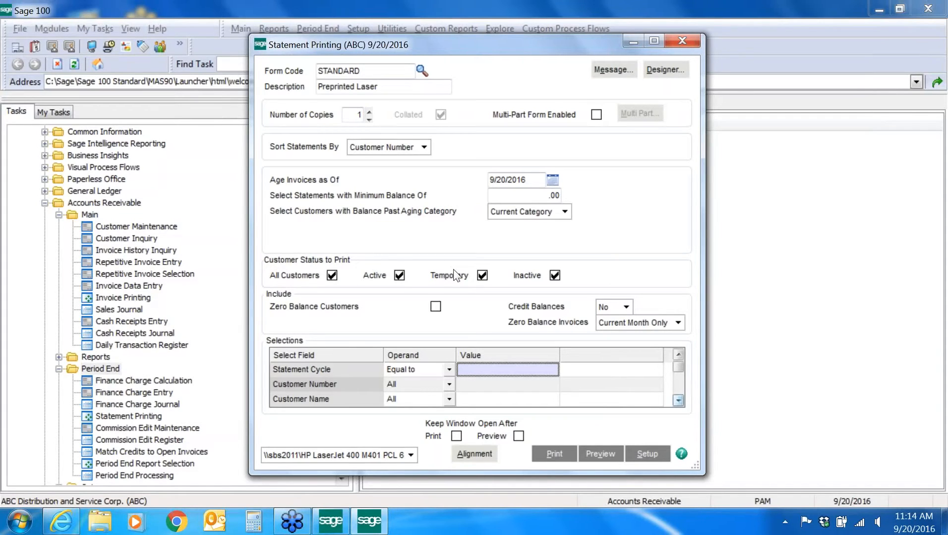
click(678, 400)
click(677, 401)
click(678, 400)
click(678, 400)
click(678, 401)
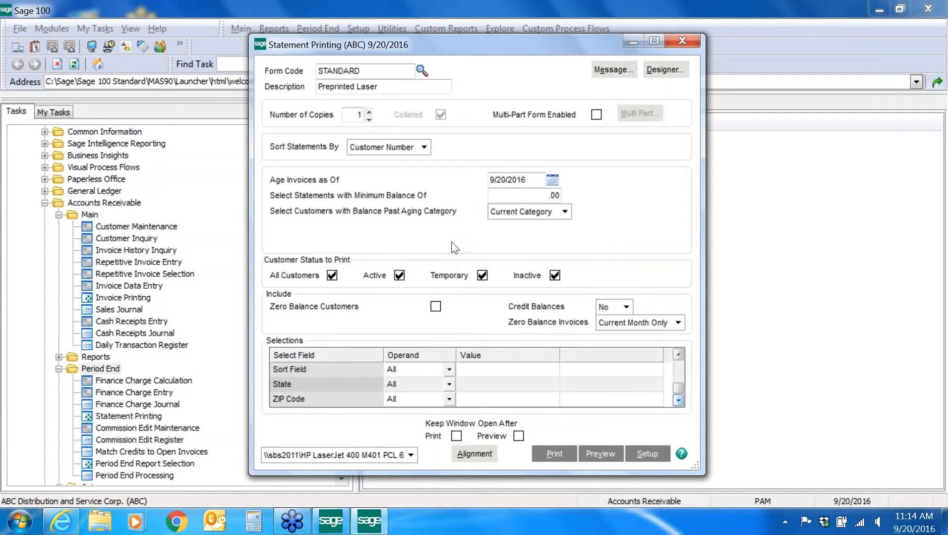
drag(678, 388, 678, 364)
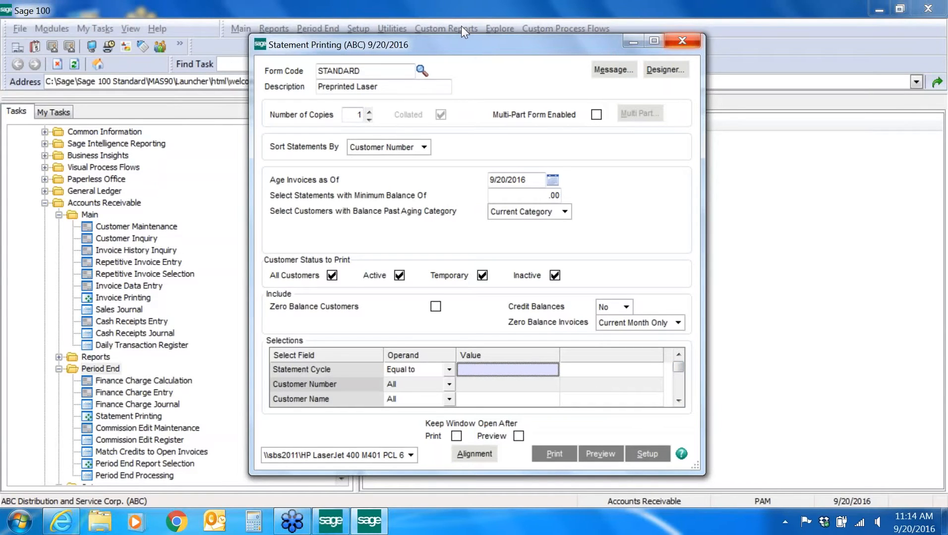
click(682, 41)
Reopen the American Business Futures record in Customer Maintenance, dismiss its invoicing policy memo, and show the additional settings.
double_click(137, 226)
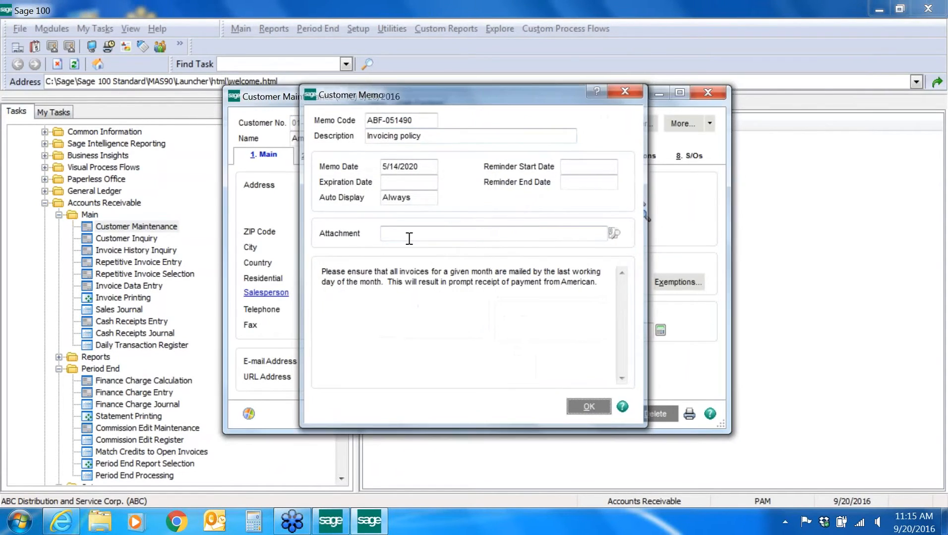
key(Return)
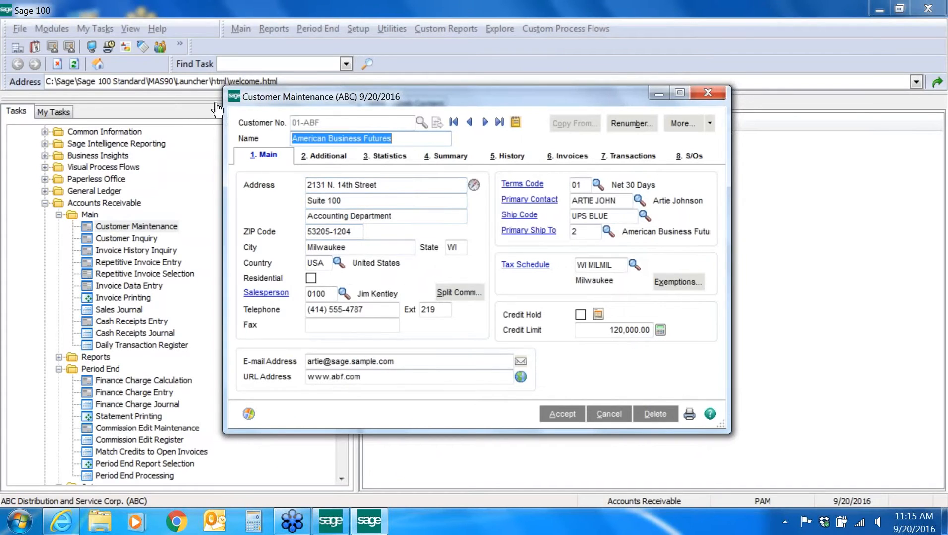
key(alt+2)
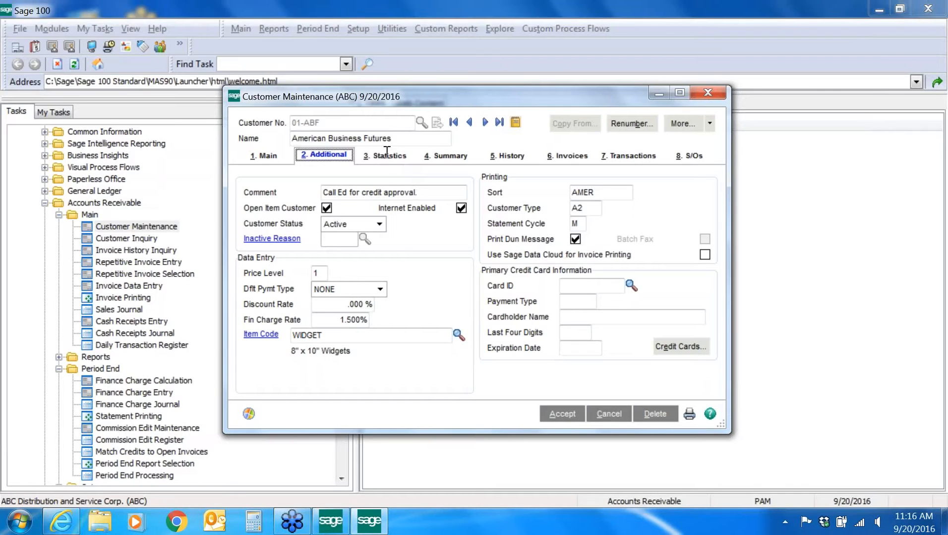
Turn Print Dun Message off and back on for American Business Futures.
key(alt+p)
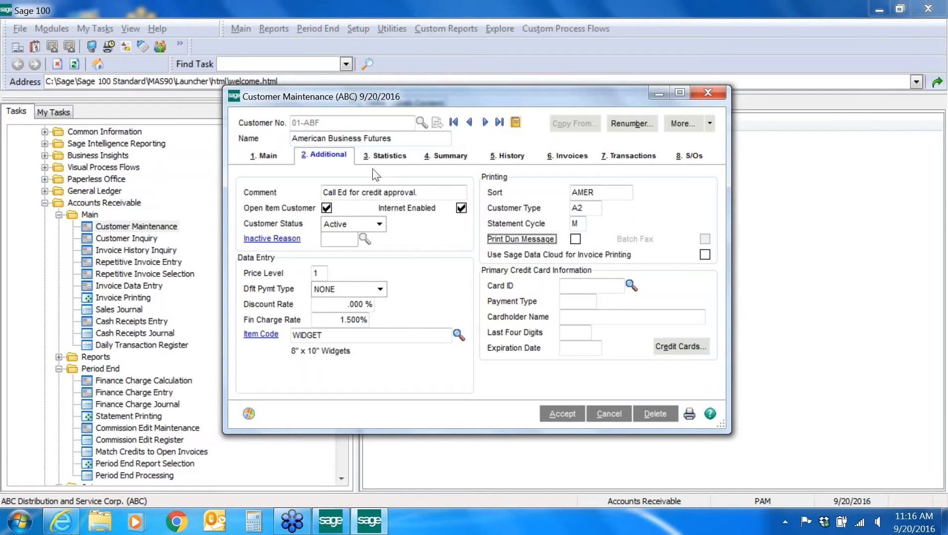
click(575, 241)
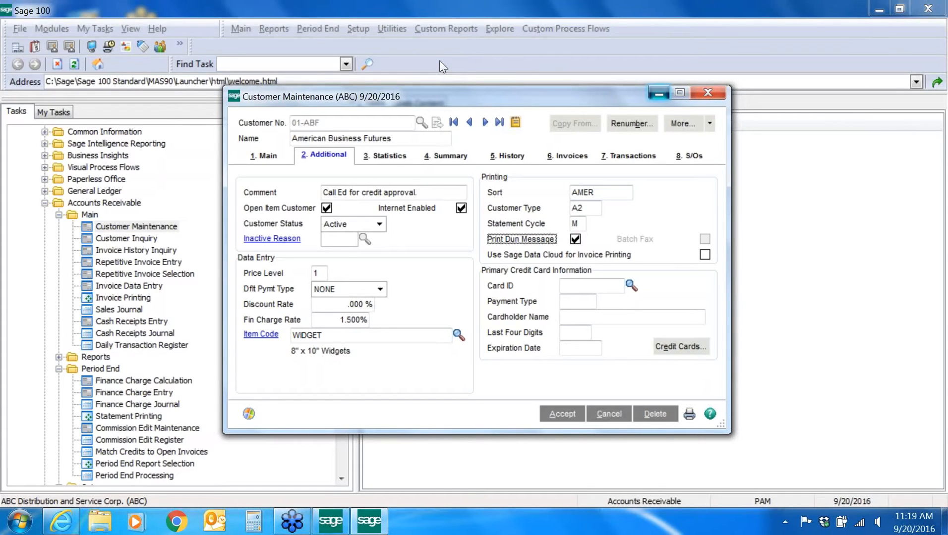
Minimize Customer Maintenance and open Statement Printing again with the Preprinted Laser form template.
click(658, 93)
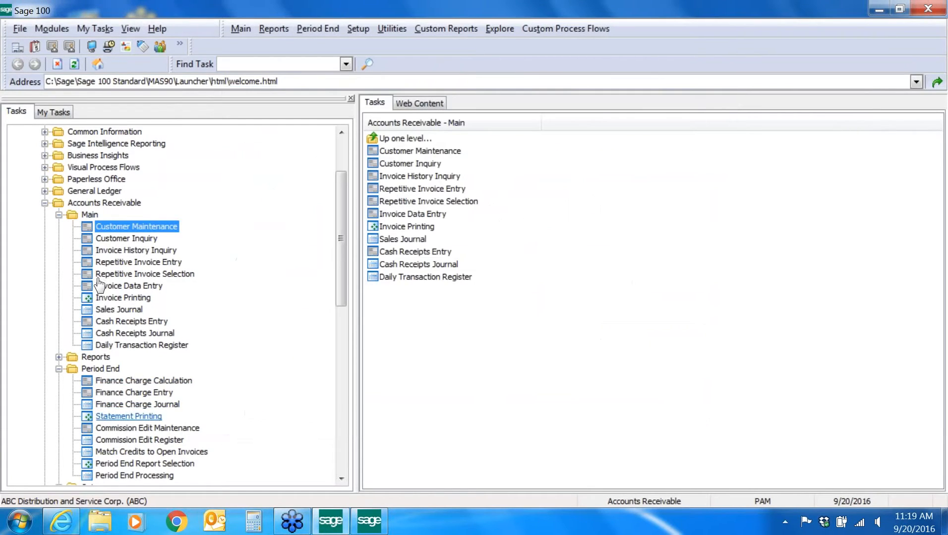
click(146, 417)
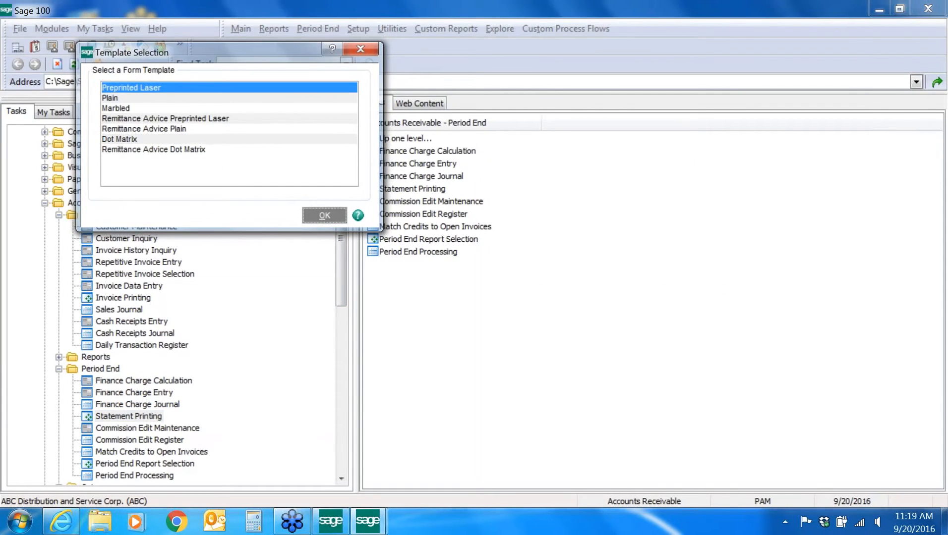
click(324, 215)
Set the Customer Number selection operand to Equal to and review the remaining statement selection fields.
click(449, 385)
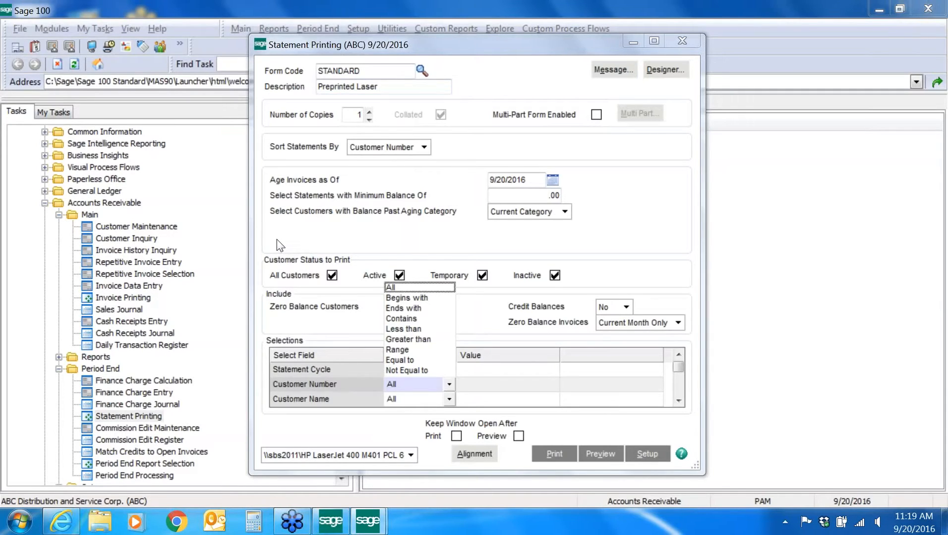
click(411, 362)
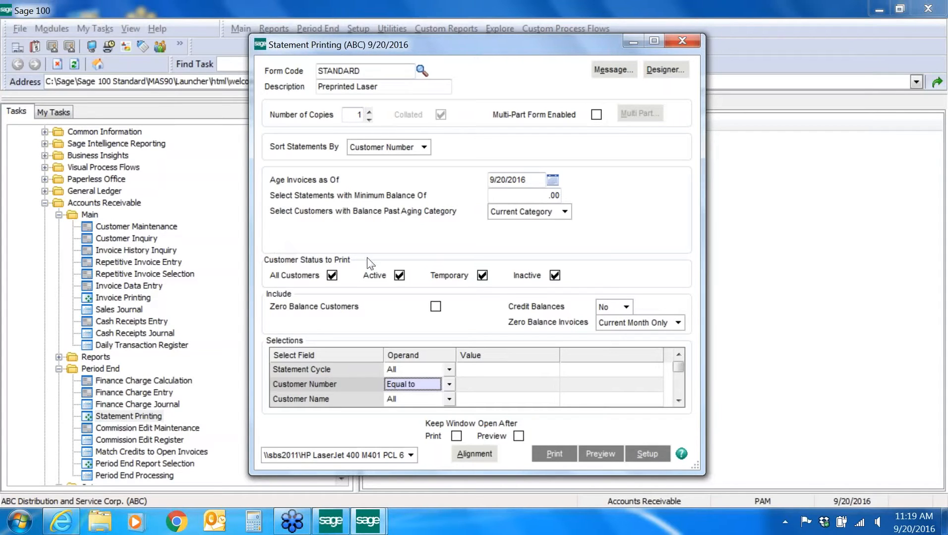
scroll(454, 269, down, 3)
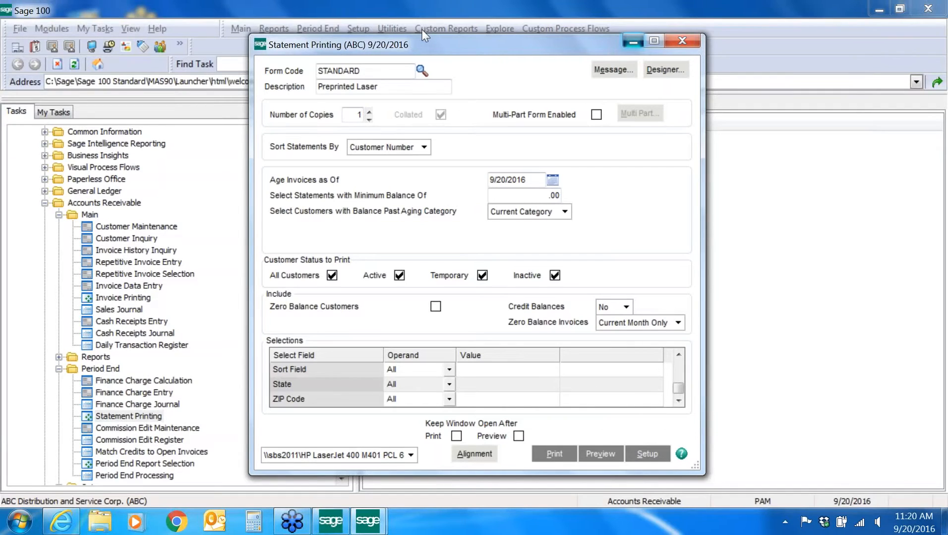
Return to Customer Maintenance, clear the Statement Cycle of American Business Futures, save the record, and bring up the next customer.
click(365, 521)
mouse_move(366, 523)
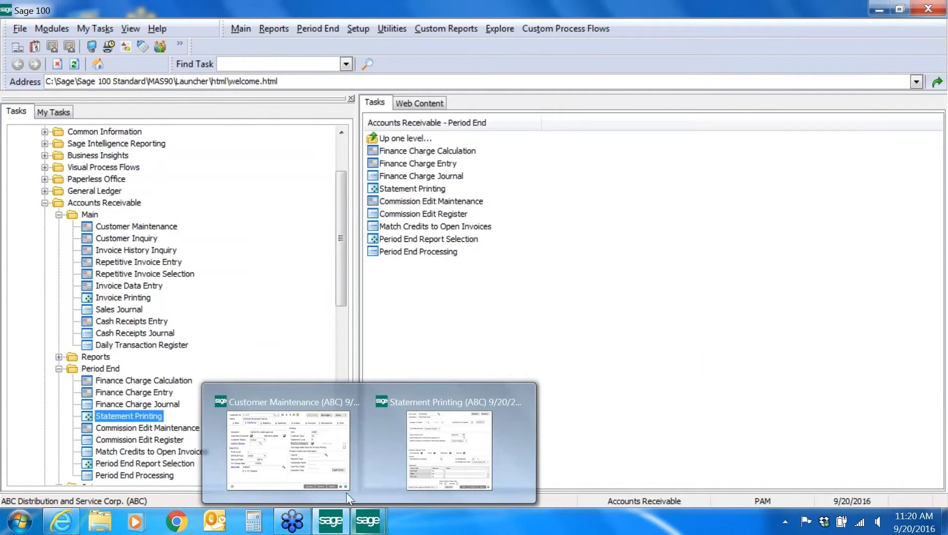
click(287, 441)
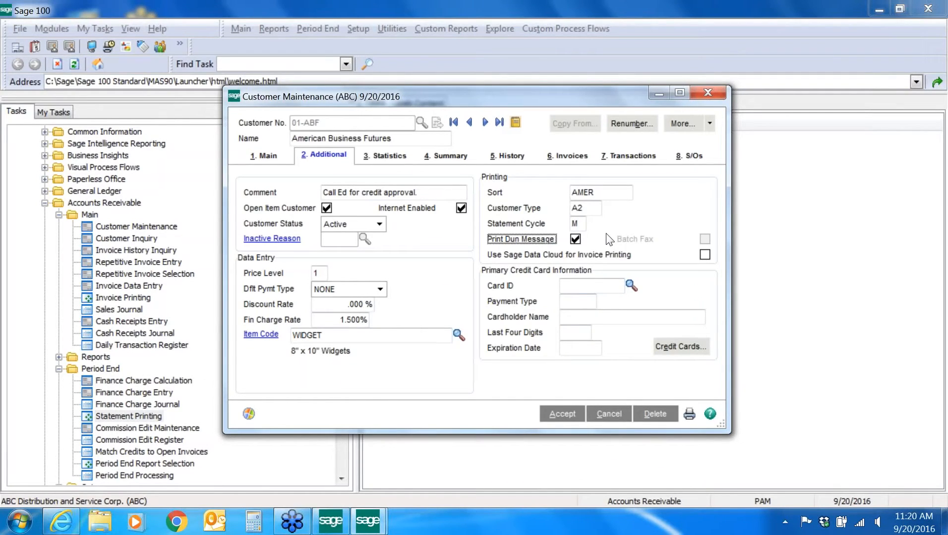
key(shift+Tab)
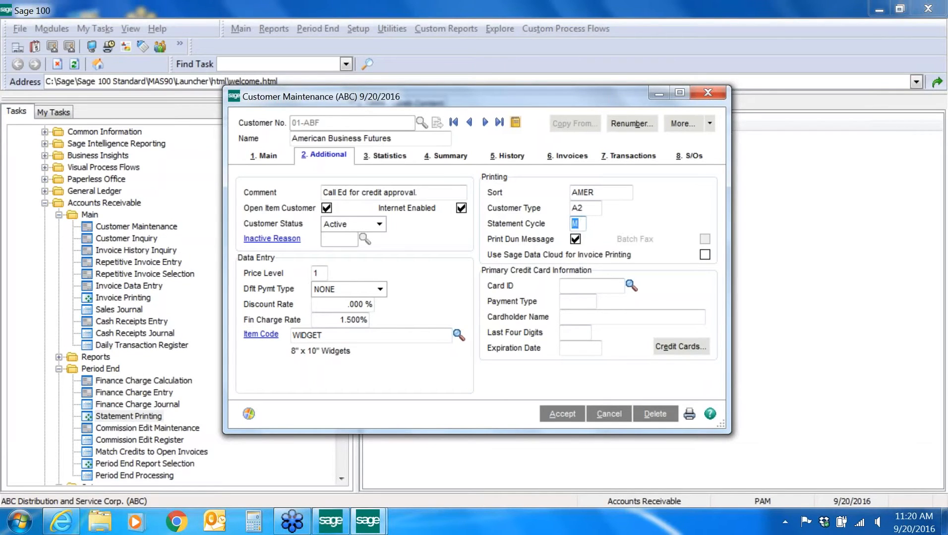
key(Delete)
key(alt+a)
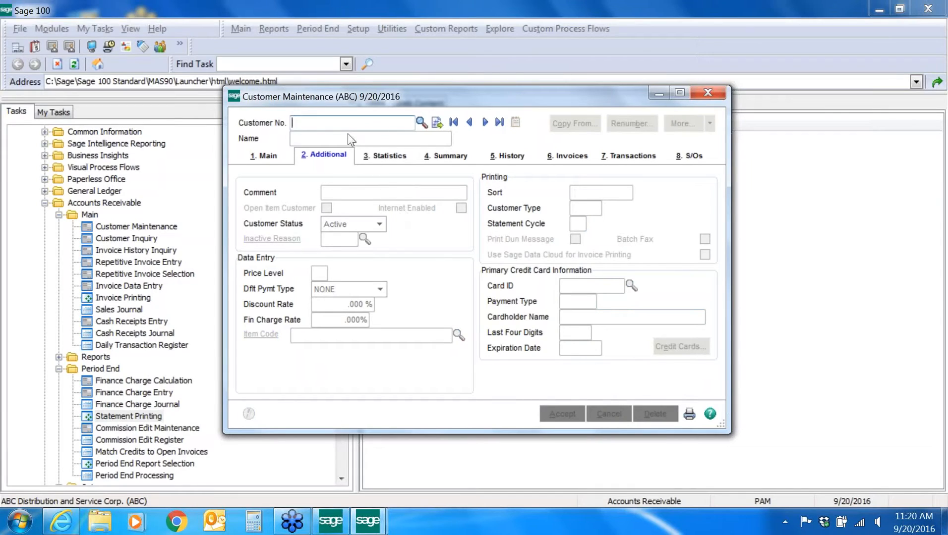
key(Page_Down)
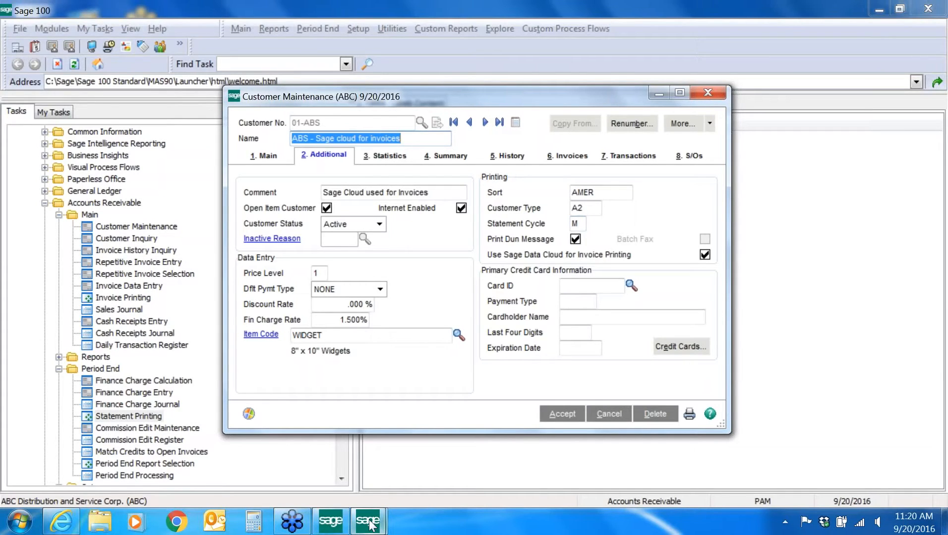
Switch back to Statement Printing and examine its full list of selection fields.
mouse_move(369, 524)
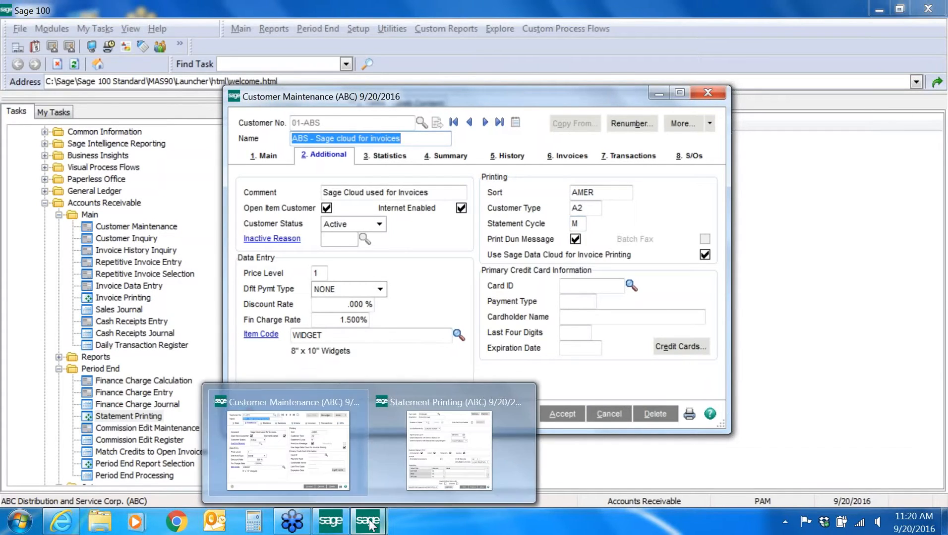
click(437, 468)
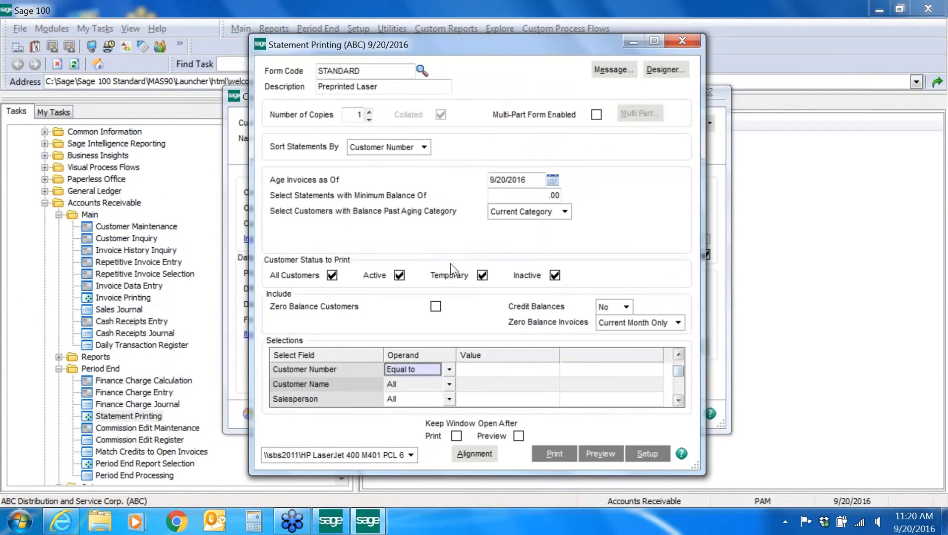
scroll(455, 275, down, 1)
scroll(455, 275, down, 3)
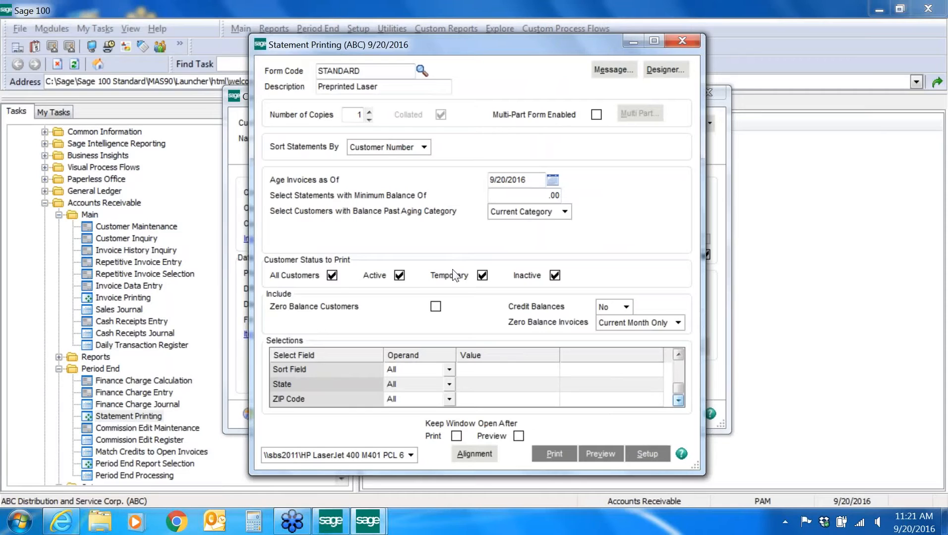
scroll(456, 250, up, 5)
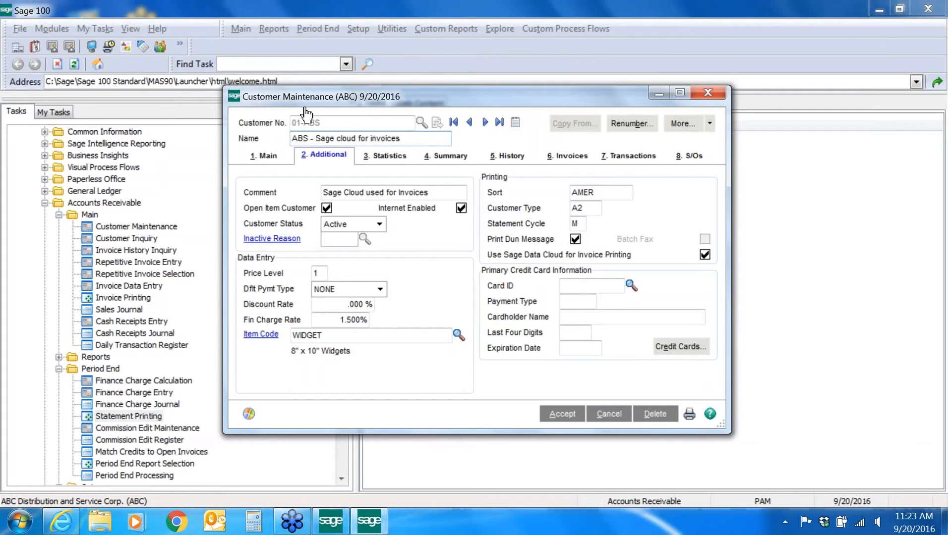
Show the customer summary figures in Customer Maintenance and return to the American Business Futures record, dismissing its memo.
key(Tab)
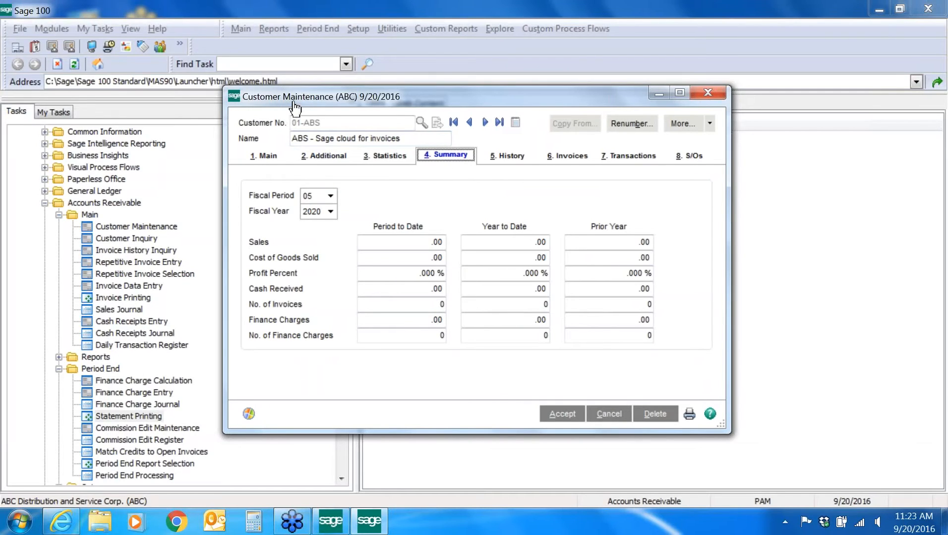
click(453, 122)
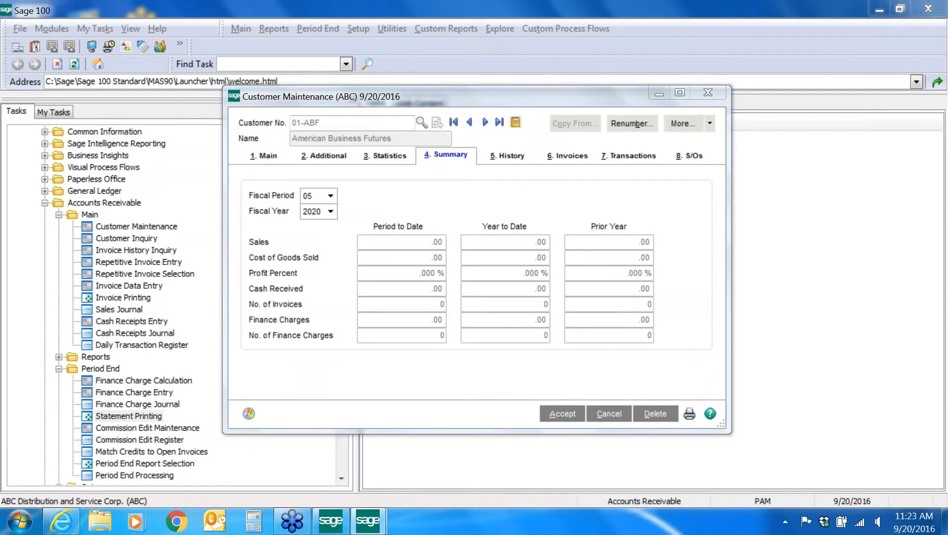
key(Return)
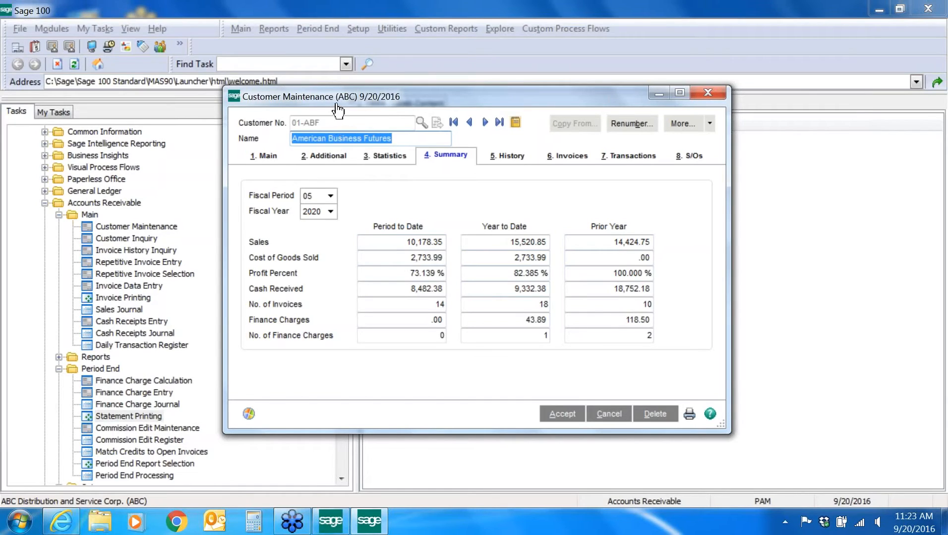
View the sales history of American Business Futures for 2018, and return the history to 2020.
click(506, 156)
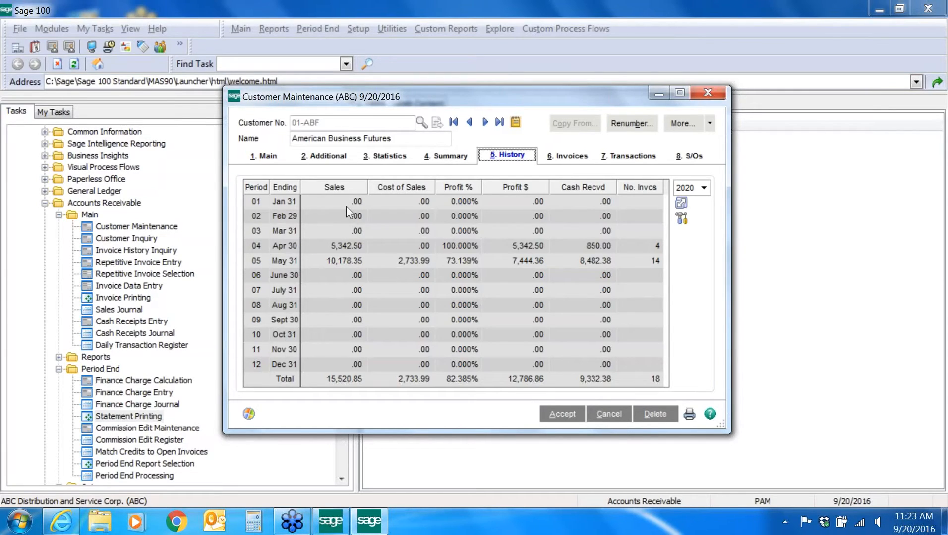
click(706, 188)
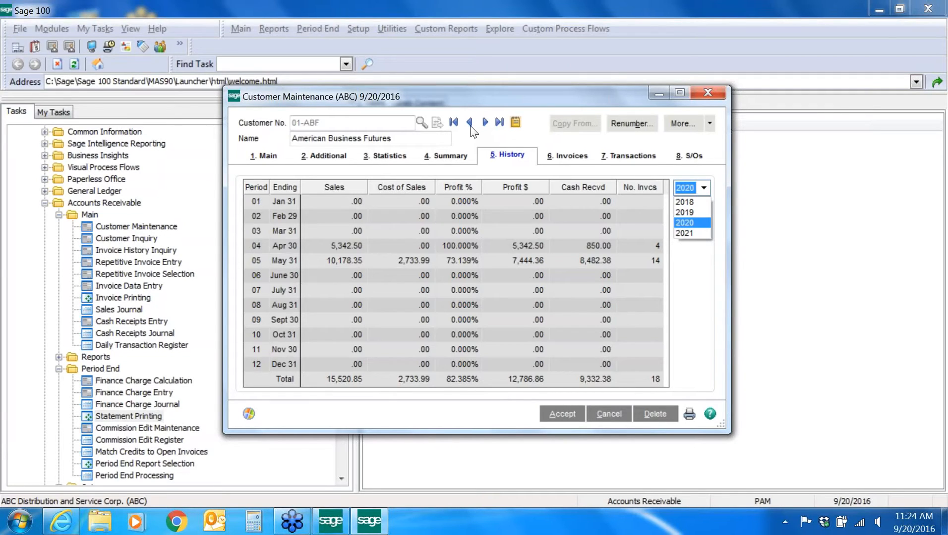
key(Up)
key(Up)
key(Return)
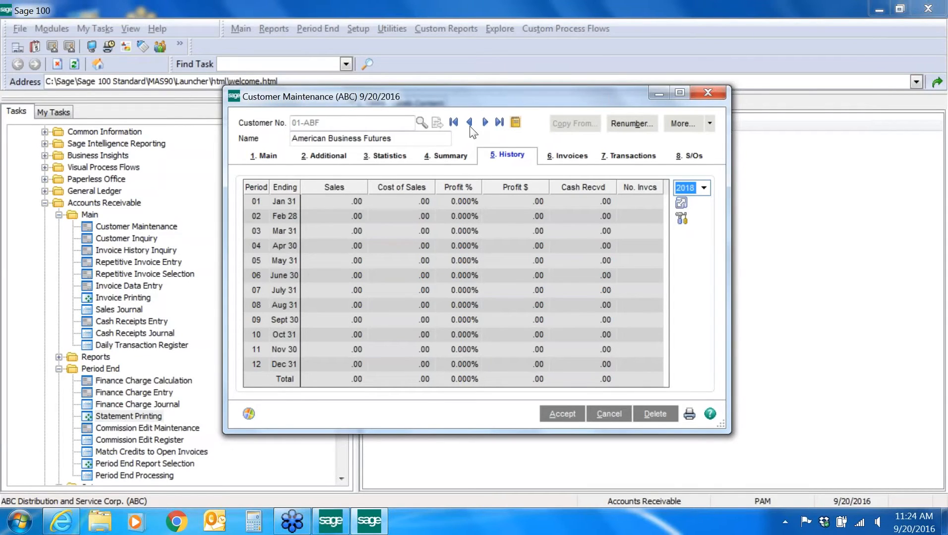
key(alt+Down)
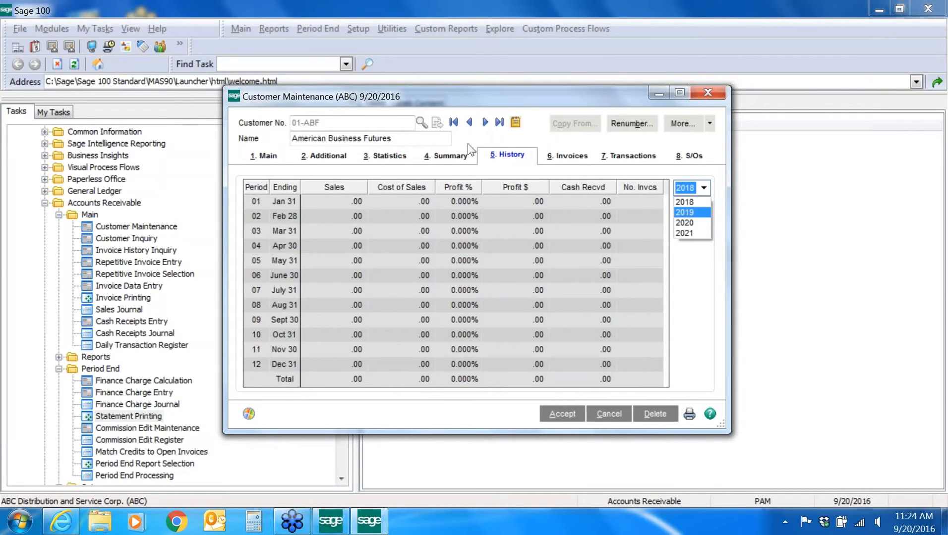
key(Return)
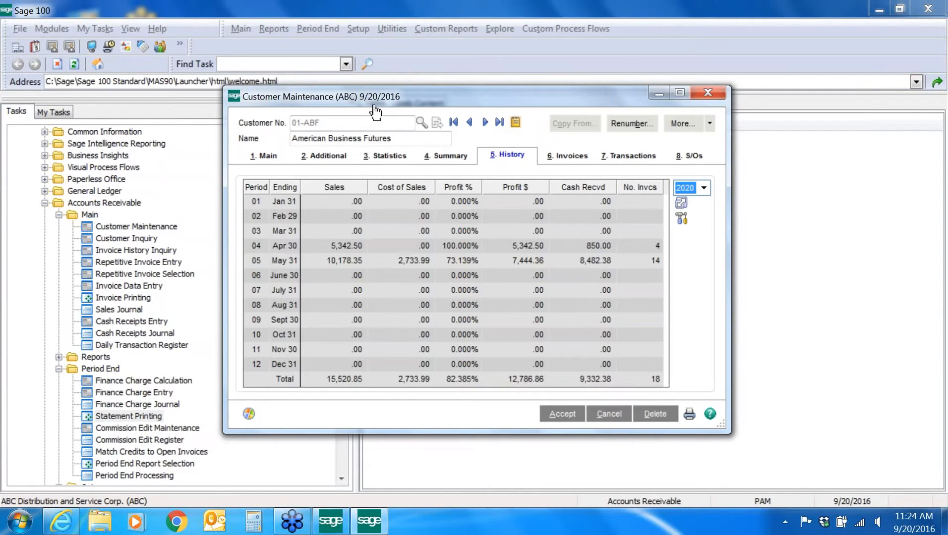
Show the invoices of American Business Futures and view the transaction detail of invoice 0100034.
key(Tab)
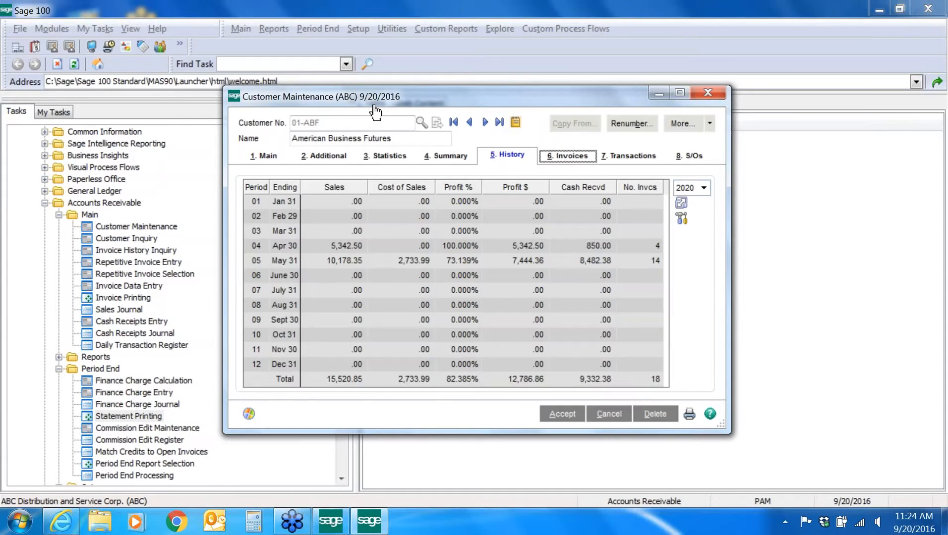
key(space)
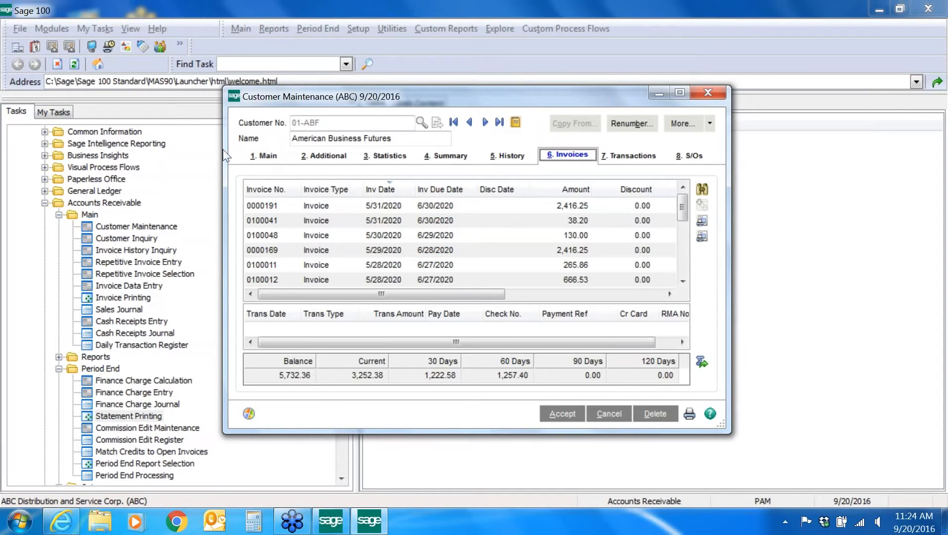
key(Tab)
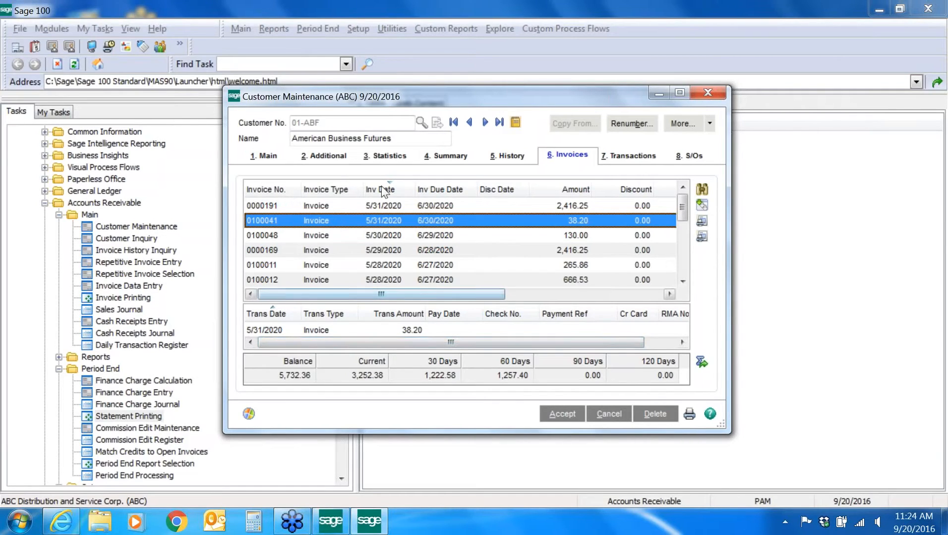
scroll(459, 176, down, 3)
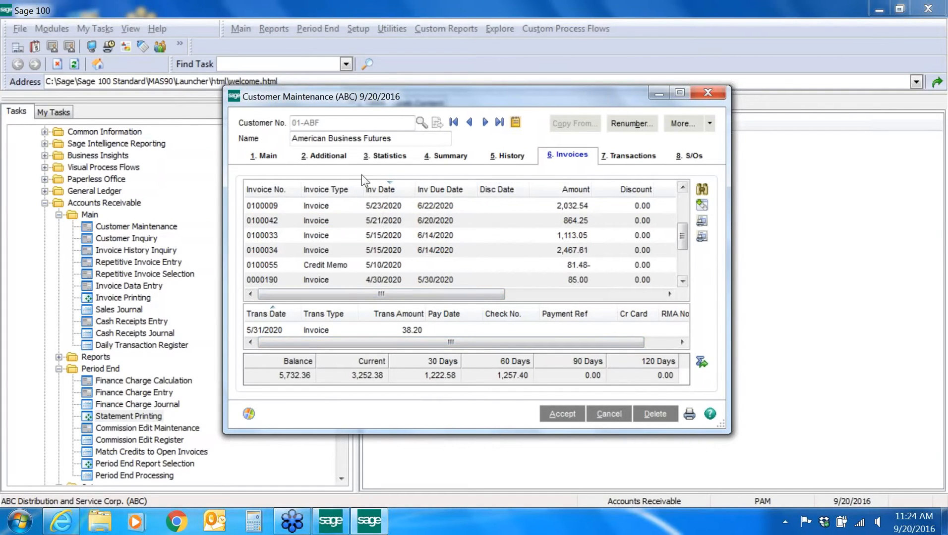
click(411, 249)
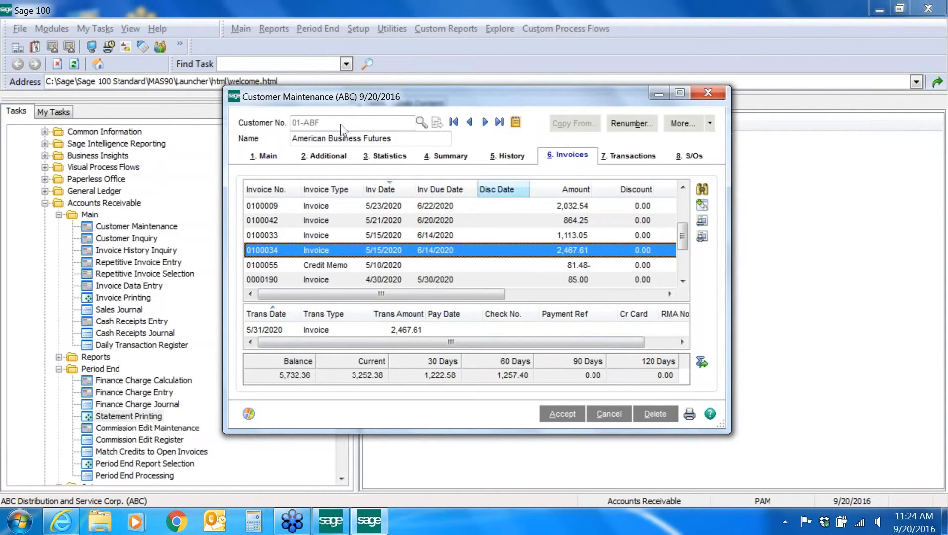
Show the customer's transactions and sort them by invoice number, and by invoice balance in ascending and descending order.
key(alt+7)
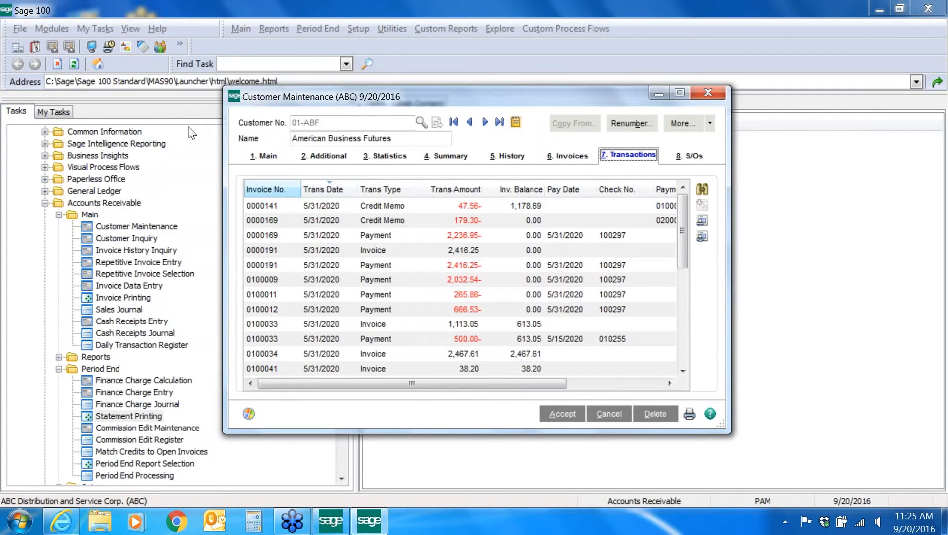
click(266, 189)
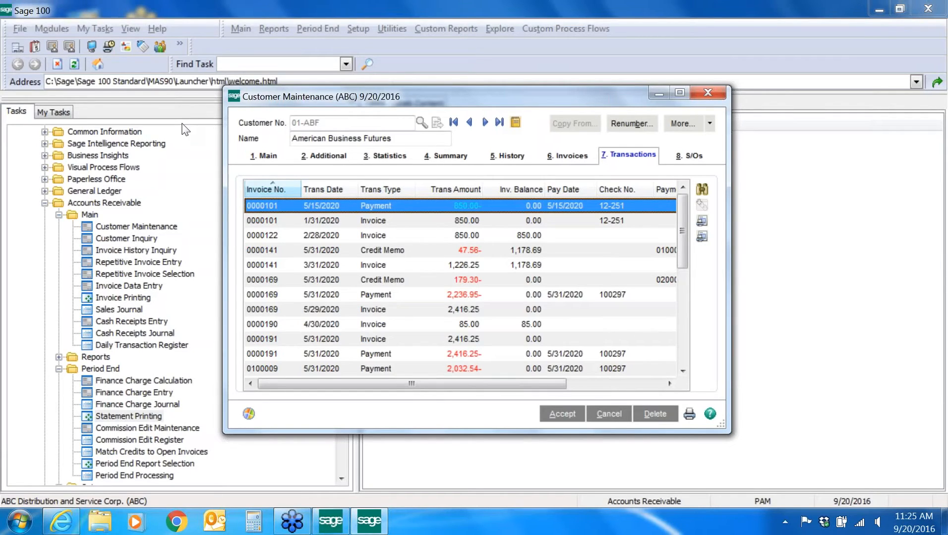
click(273, 187)
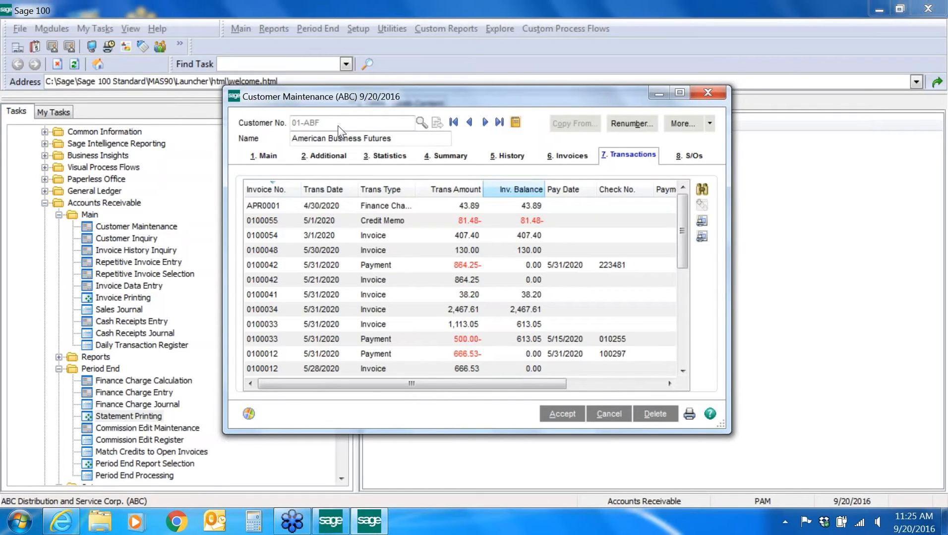
click(514, 189)
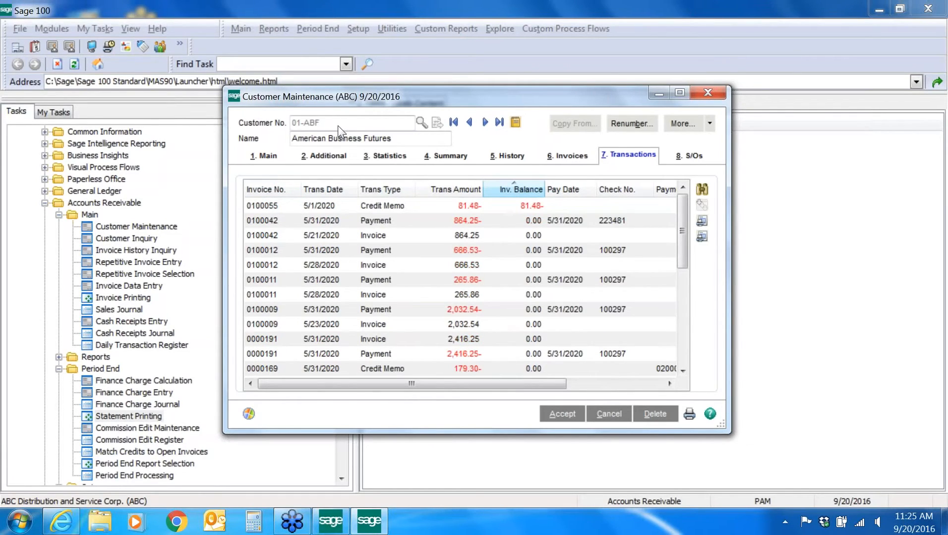
click(514, 189)
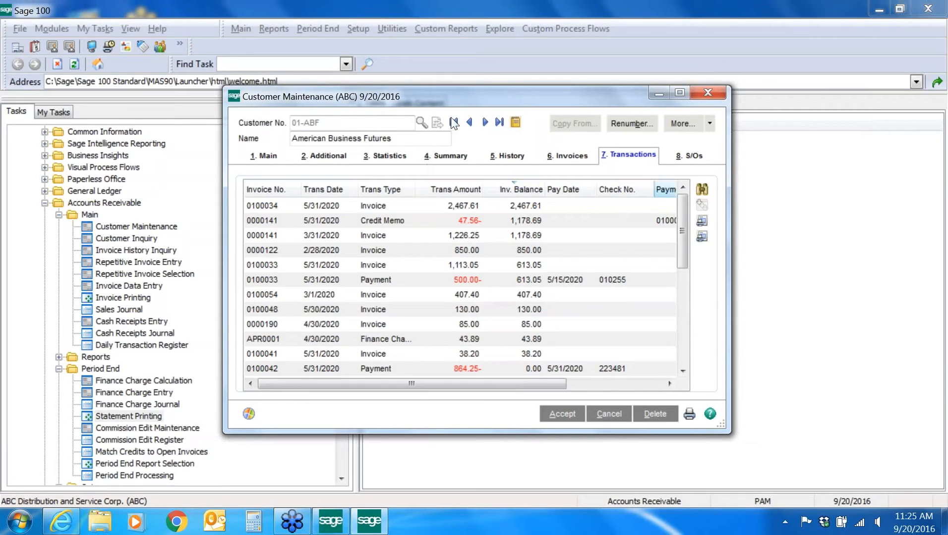
View the sales orders of American Business Futures and of the next customer, and return to American Business Futures.
click(694, 157)
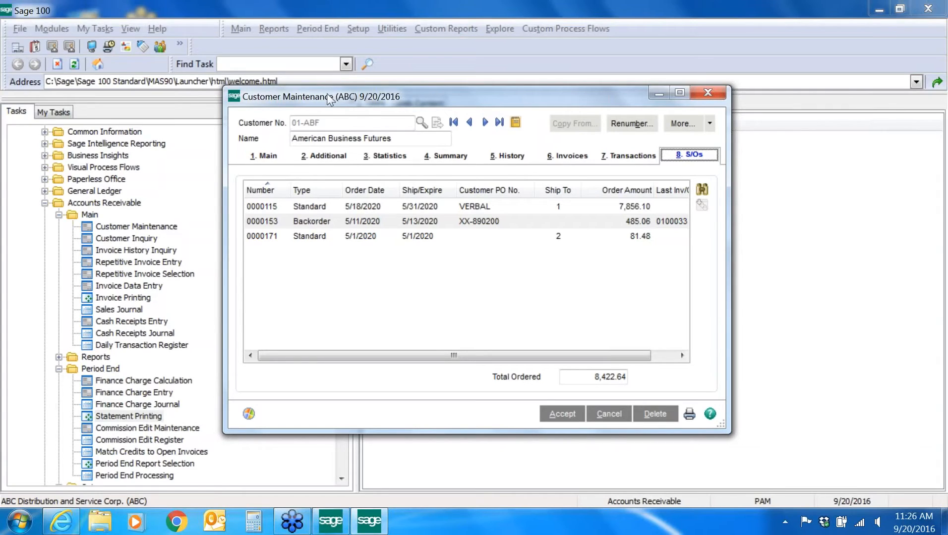
click(485, 123)
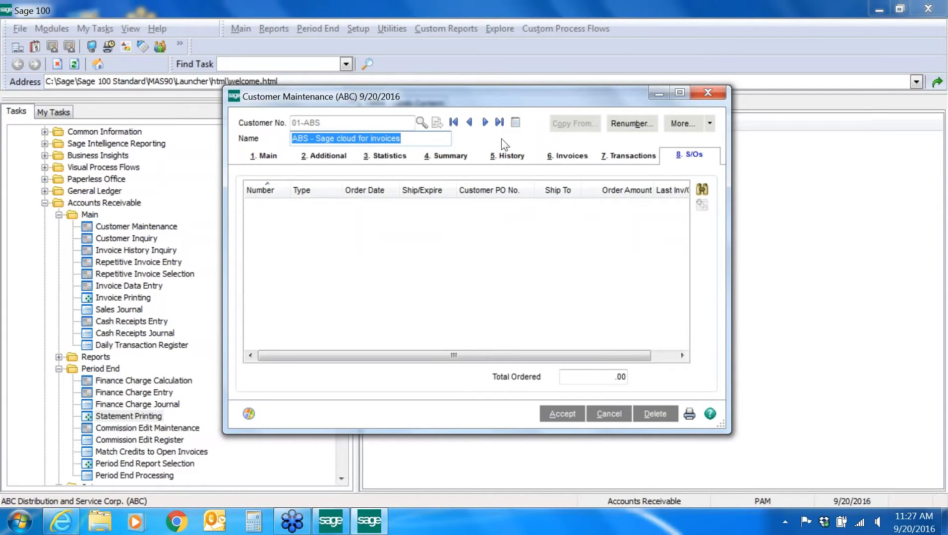
click(467, 130)
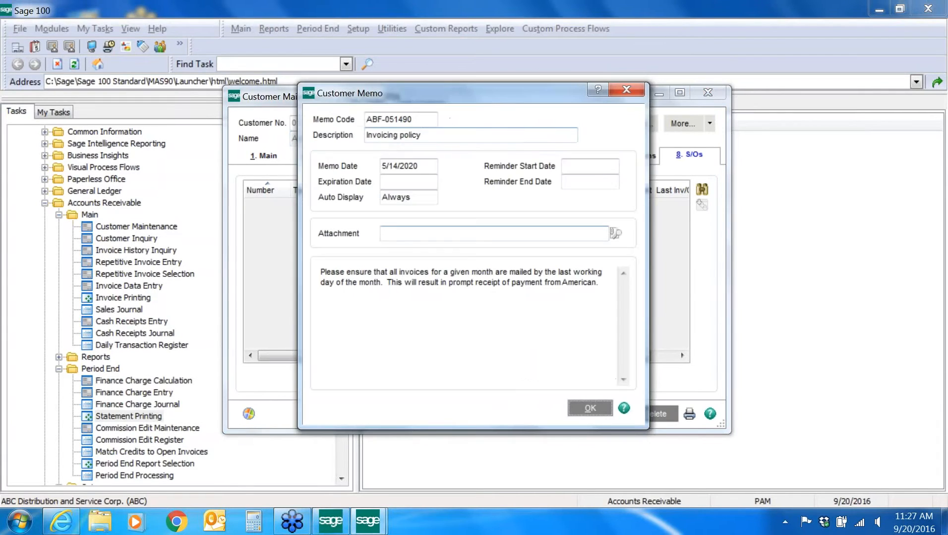
Create a new customer memo for American Business Futures with memo code COLLECT and description "Collection calls".
click(589, 408)
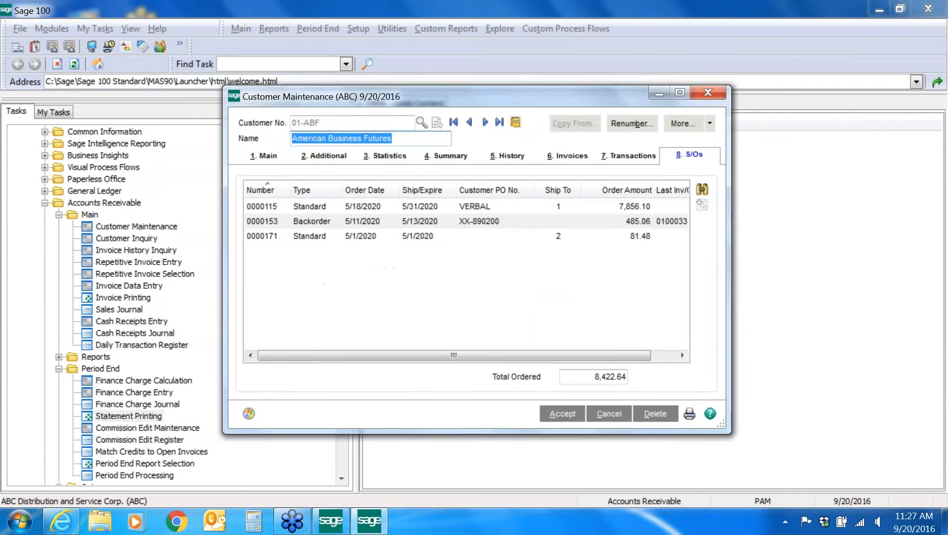
click(516, 123)
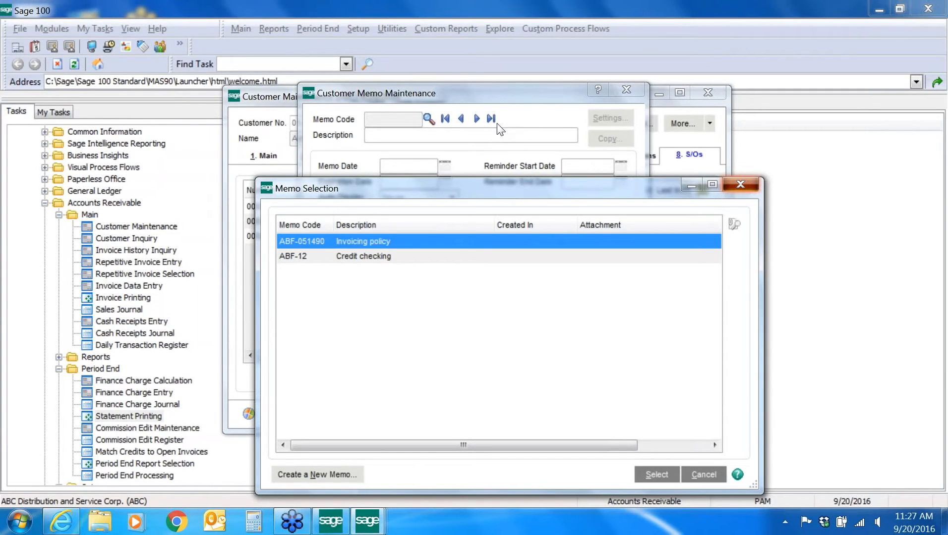
key(Escape)
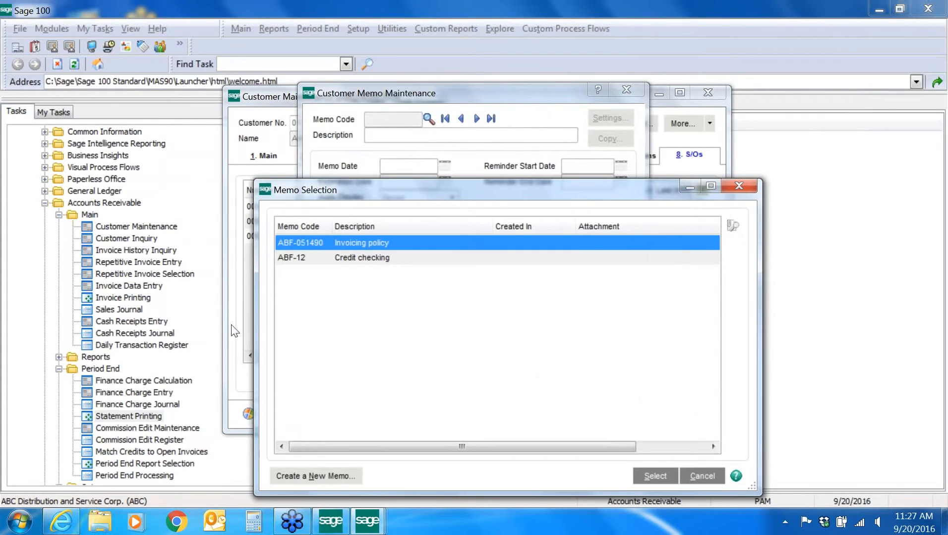
key(alt+n)
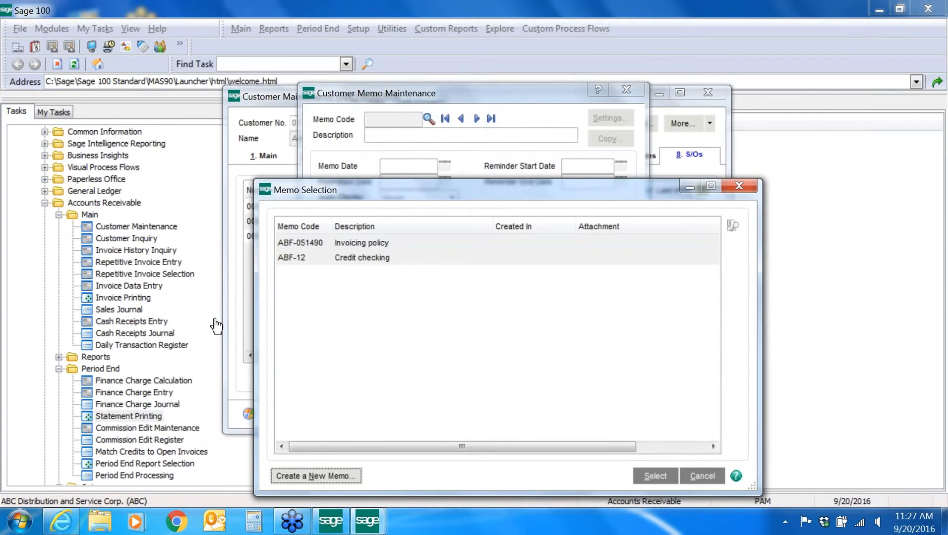
text(COLLECT)
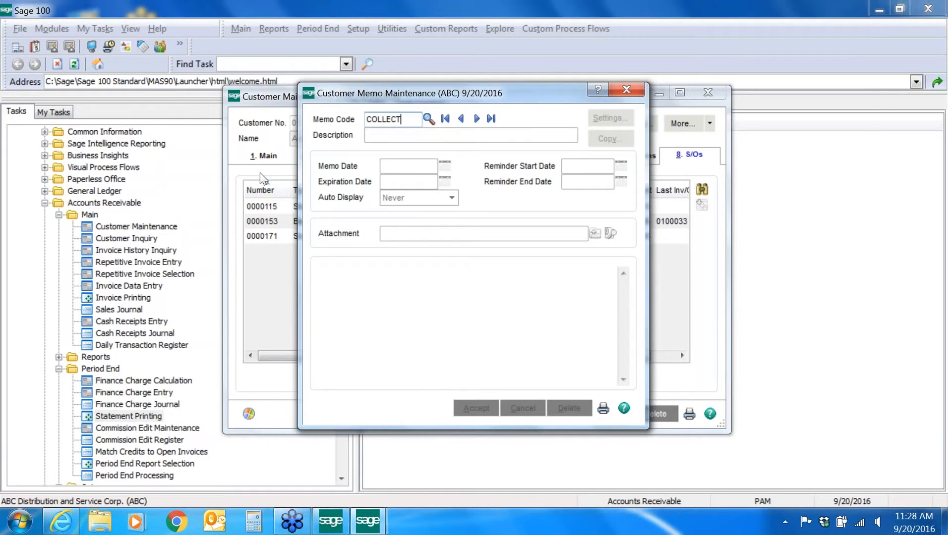
key(Tab)
text(Collection )
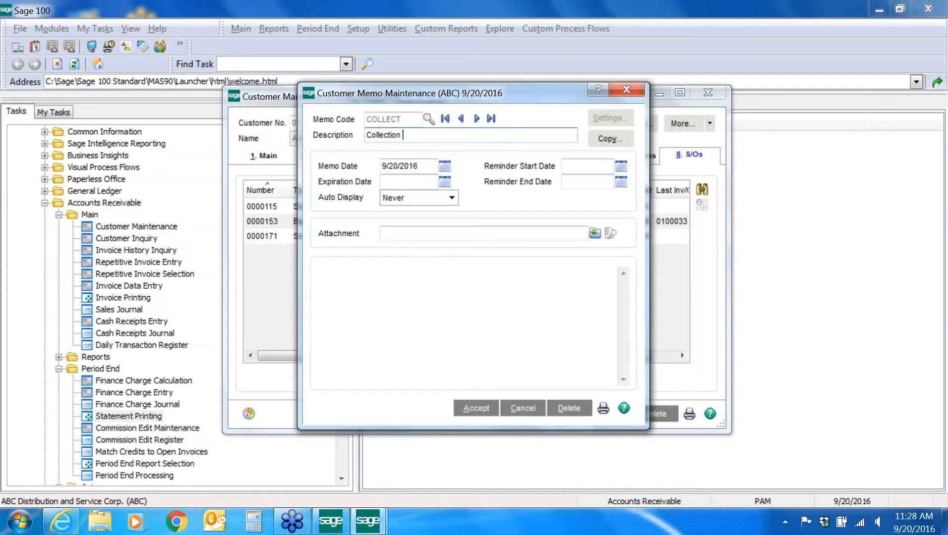
text(calls)
Enter a note in the memo text dated 9/20/16, recording the contact called about inv 9999 and "pmt in mail today.".
click(397, 268)
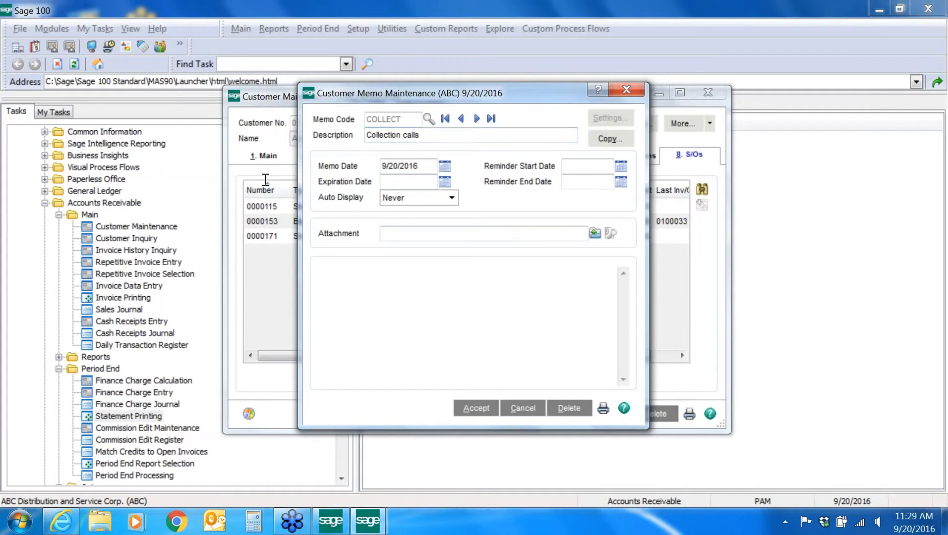
text(9/20/16 Called pam about in)
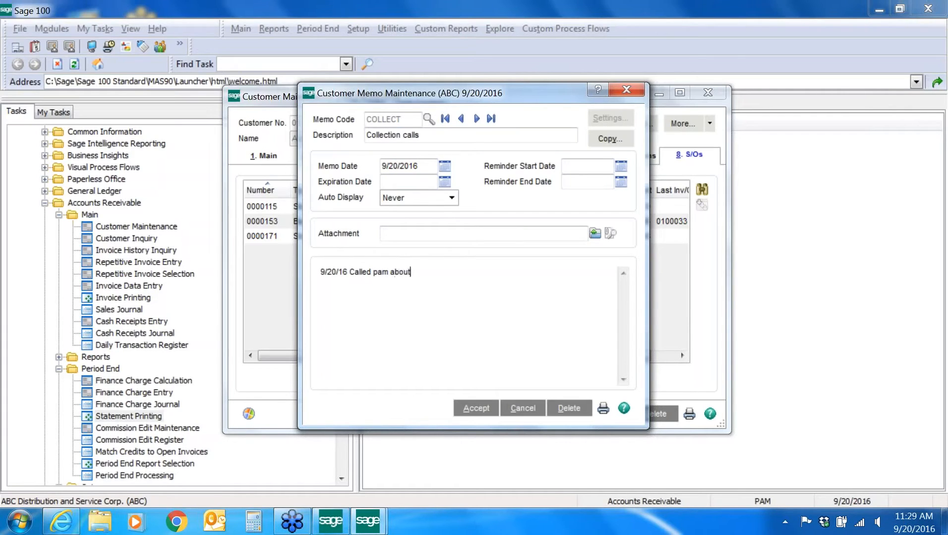
key(BackSpace)
text(v 9999, pmt in mail today.)
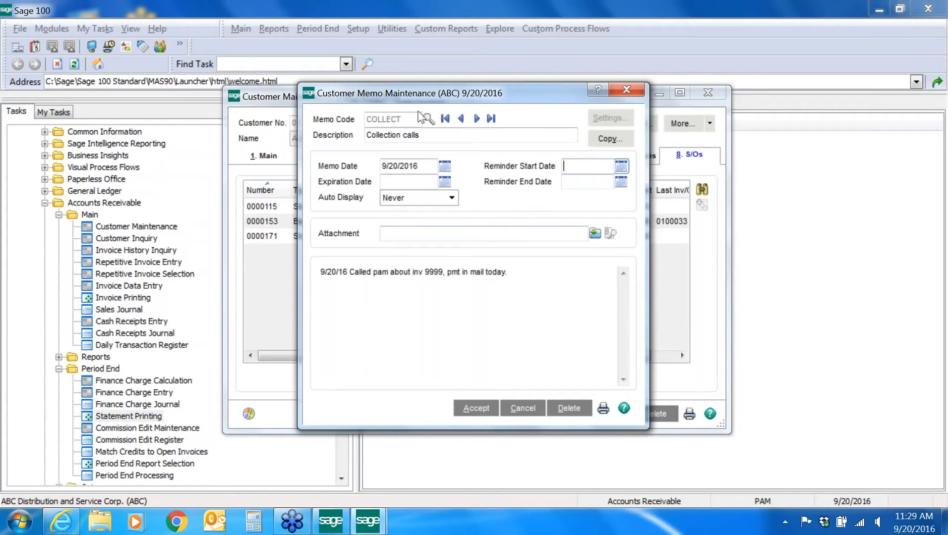
Set the memo's reminder start date to 9/23/2016 and end date to 9/26/2016, and save the memo.
click(620, 166)
key(Return)
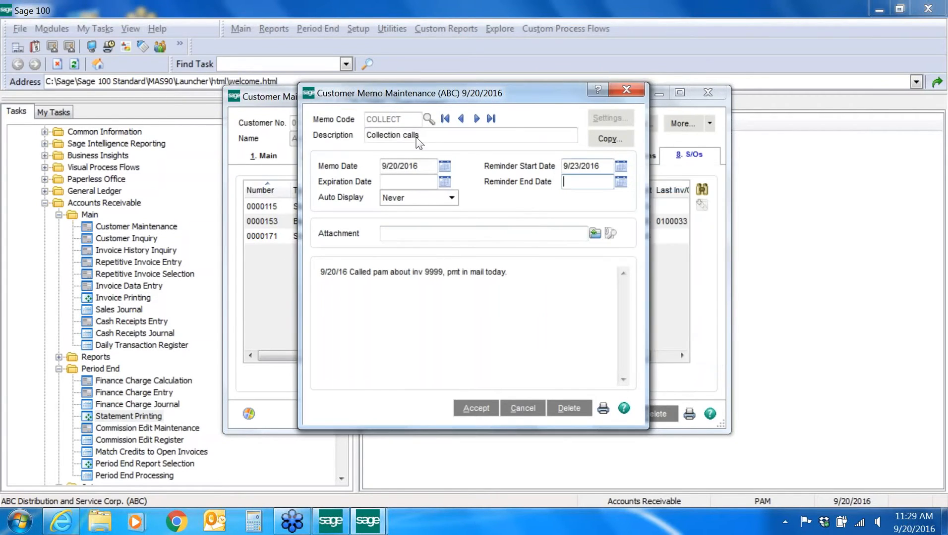
click(621, 182)
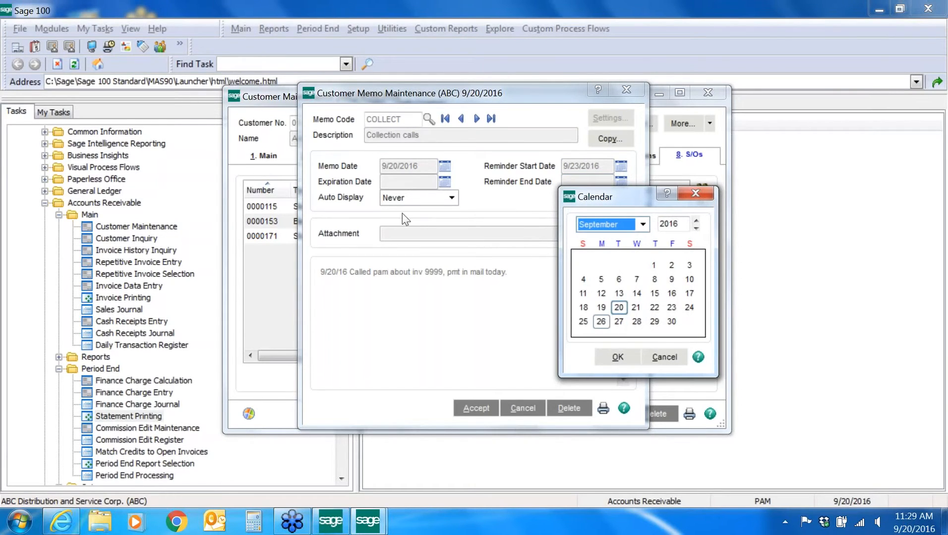
double_click(601, 322)
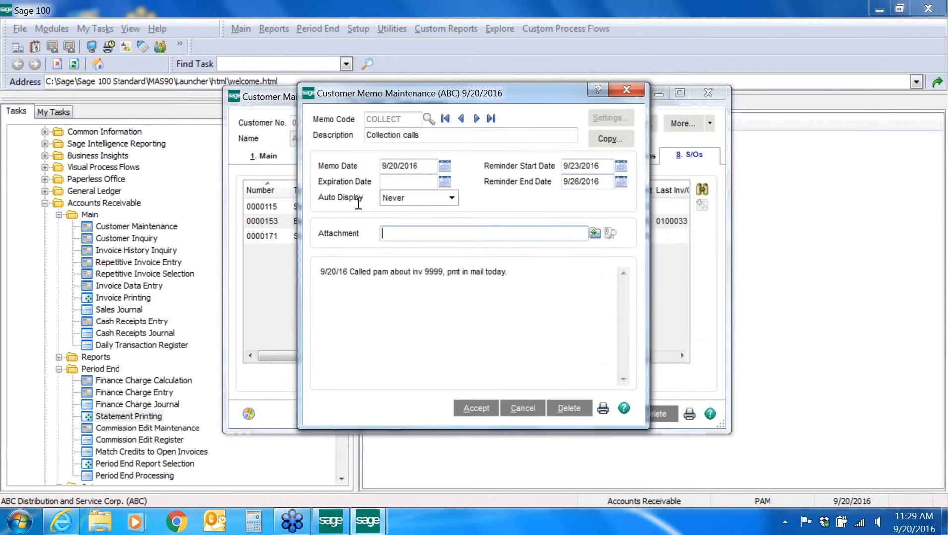
click(472, 410)
click(626, 90)
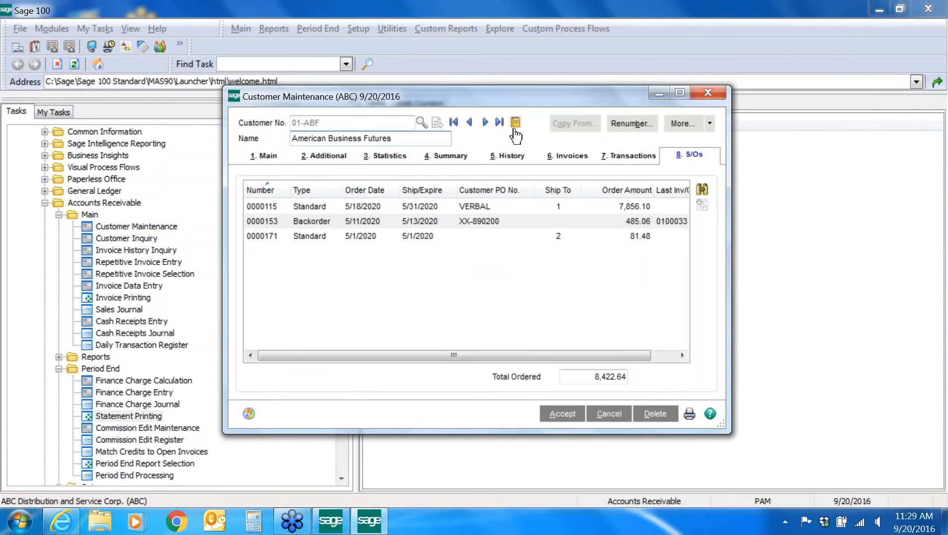
Leave the customer record and open the Customer Memo Printing report of Accounts Receivable.
click(515, 123)
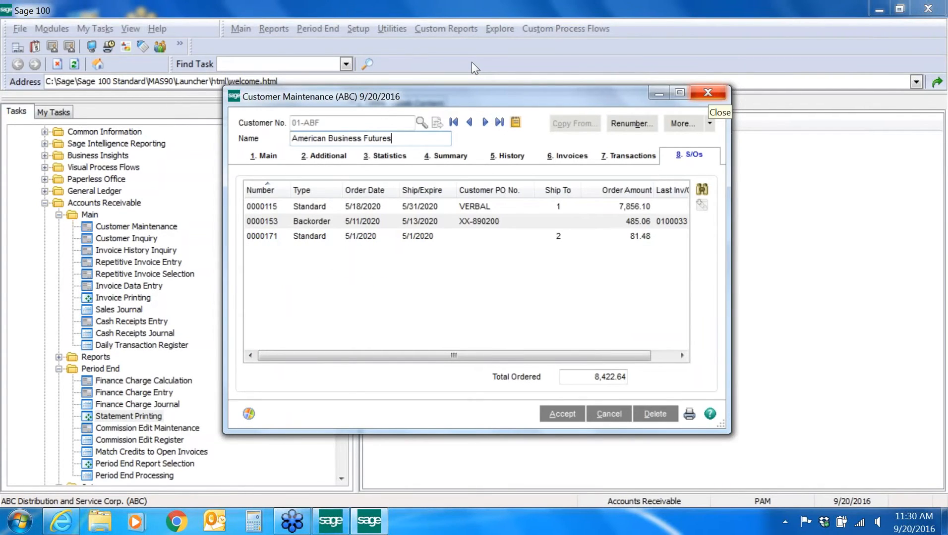
click(708, 93)
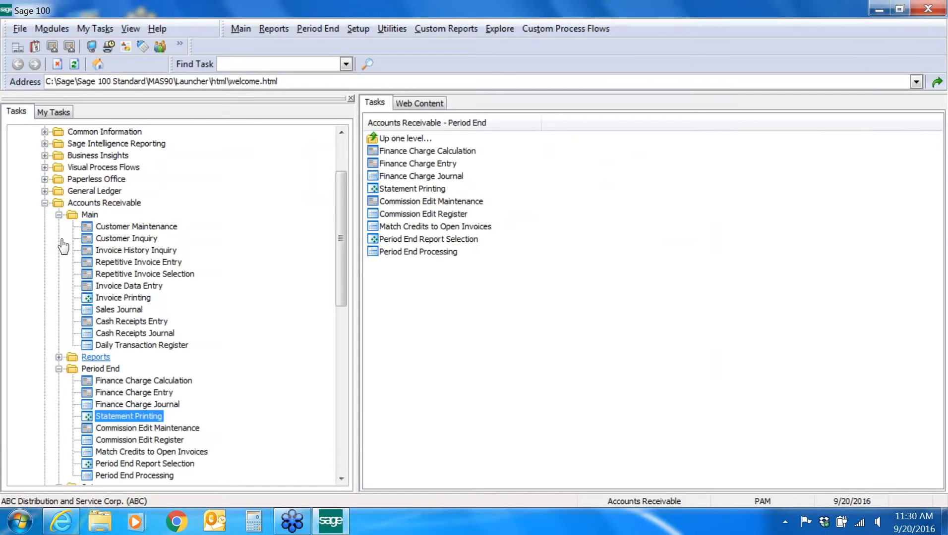
click(94, 357)
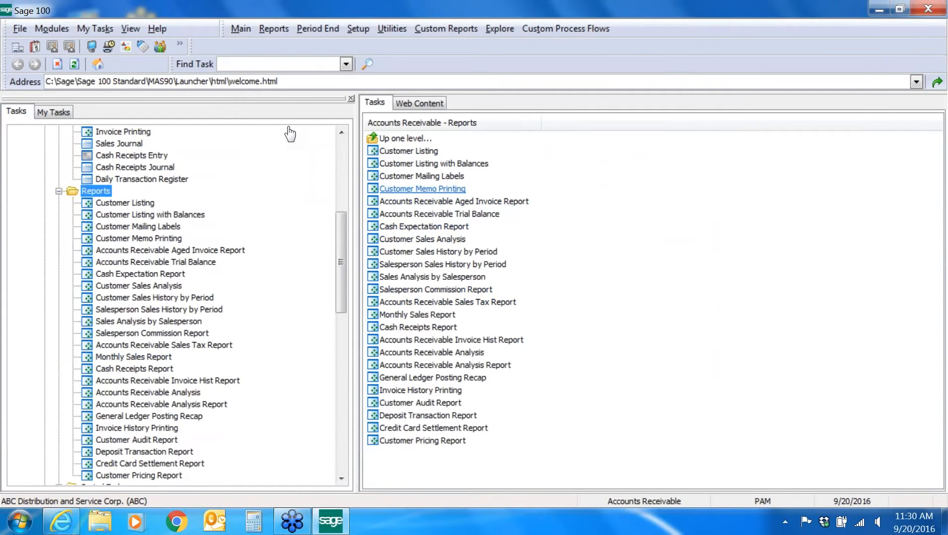
click(421, 189)
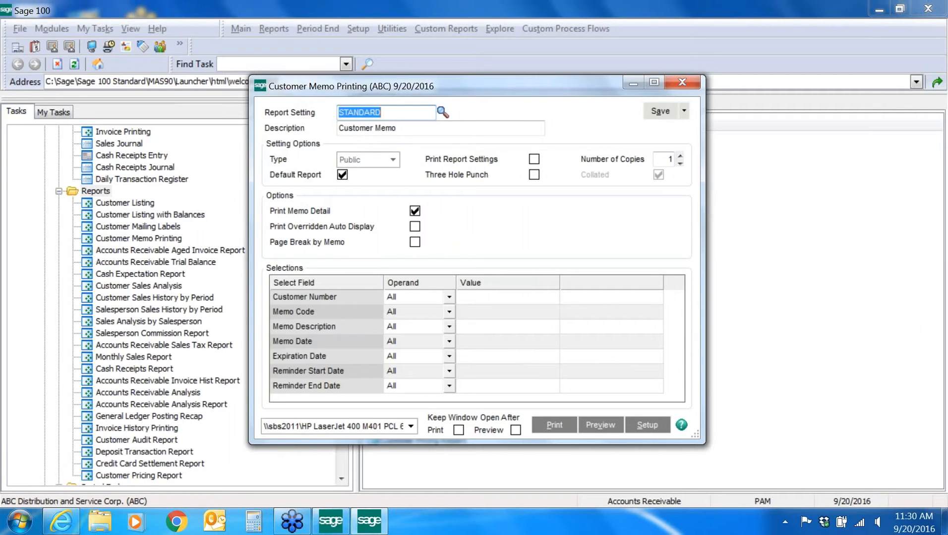
Limit the memo report to memo codes equal to COLLECT.
click(449, 313)
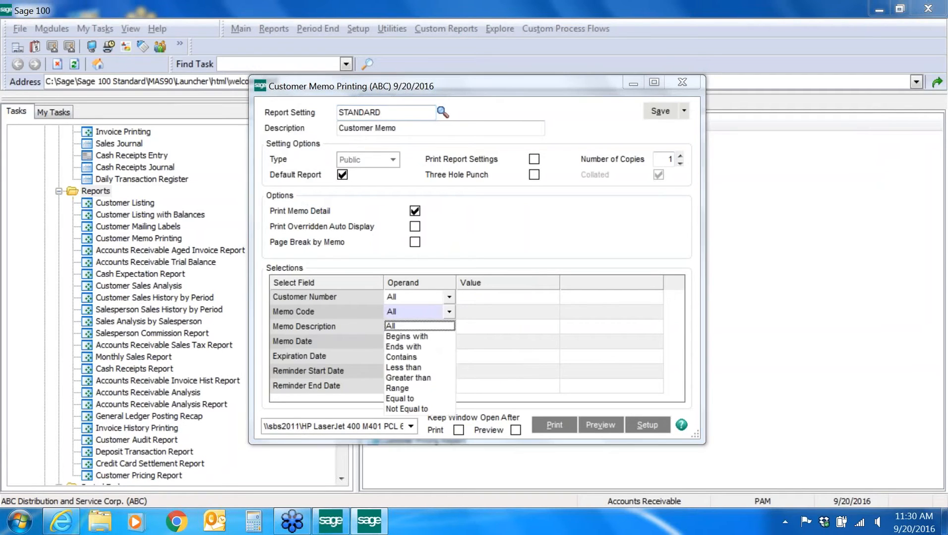
click(417, 400)
key(Tab)
key(F2)
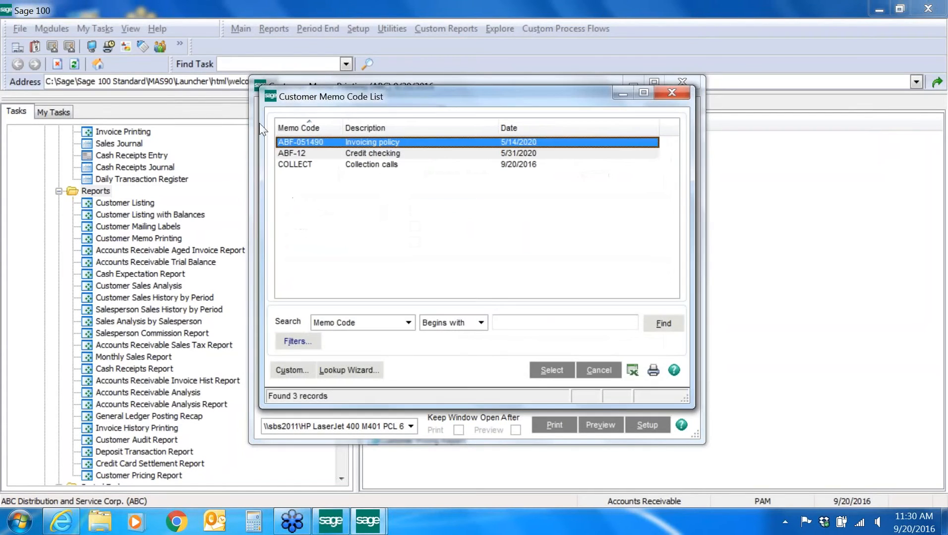
click(383, 165)
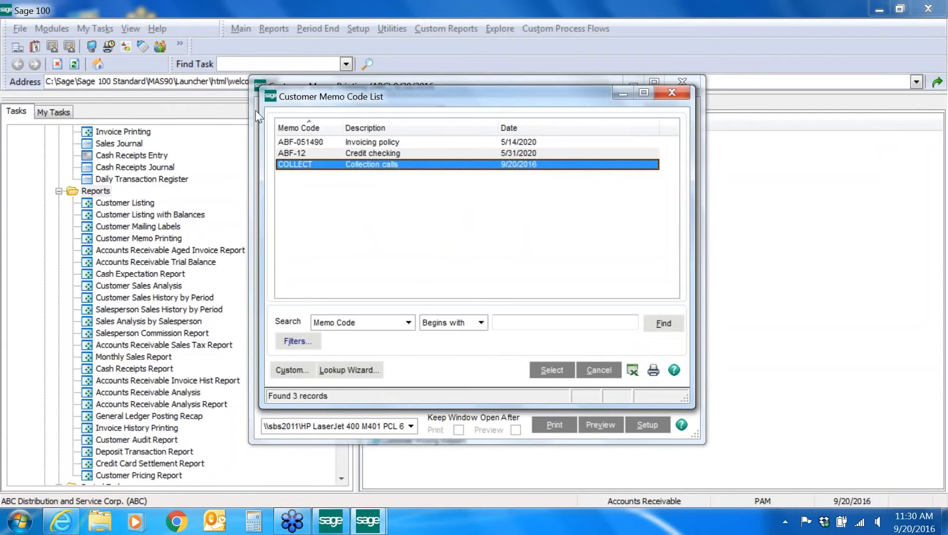
key(Return)
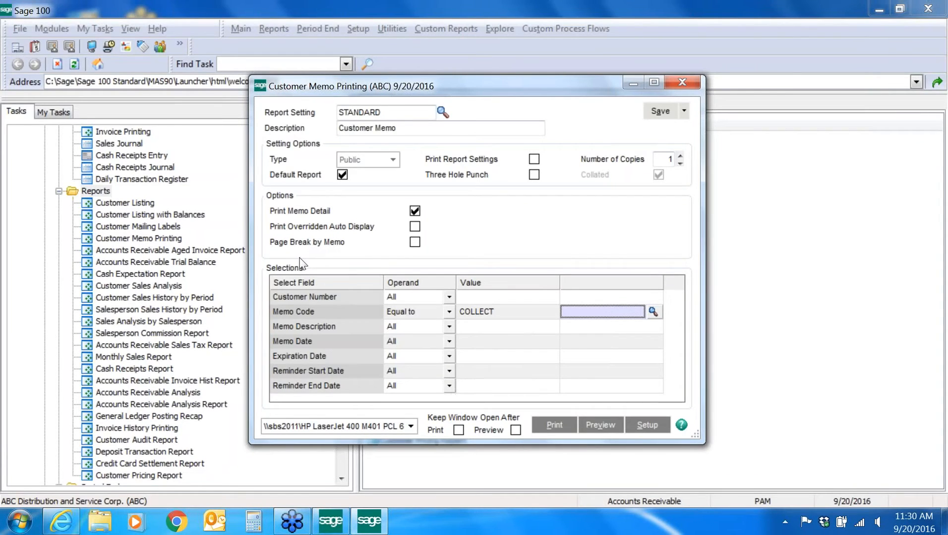
Limit the memo report to reminder end dates in the range 9/20/2016 to 9/26/2016.
click(449, 386)
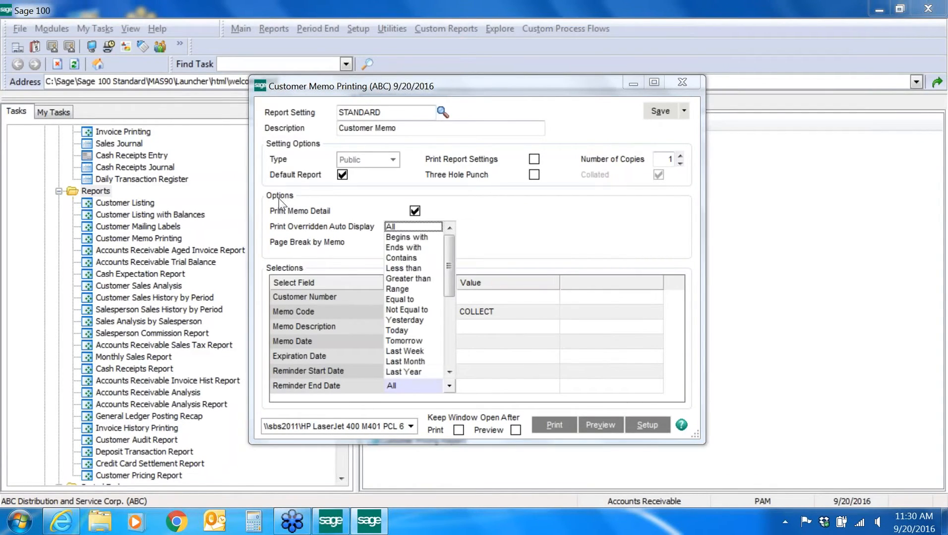
click(406, 289)
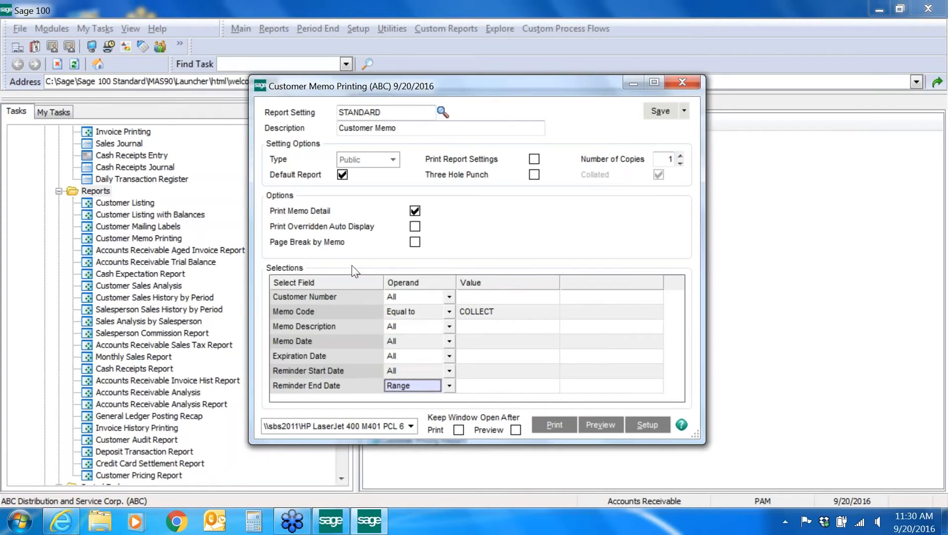
key(Tab)
key(F2)
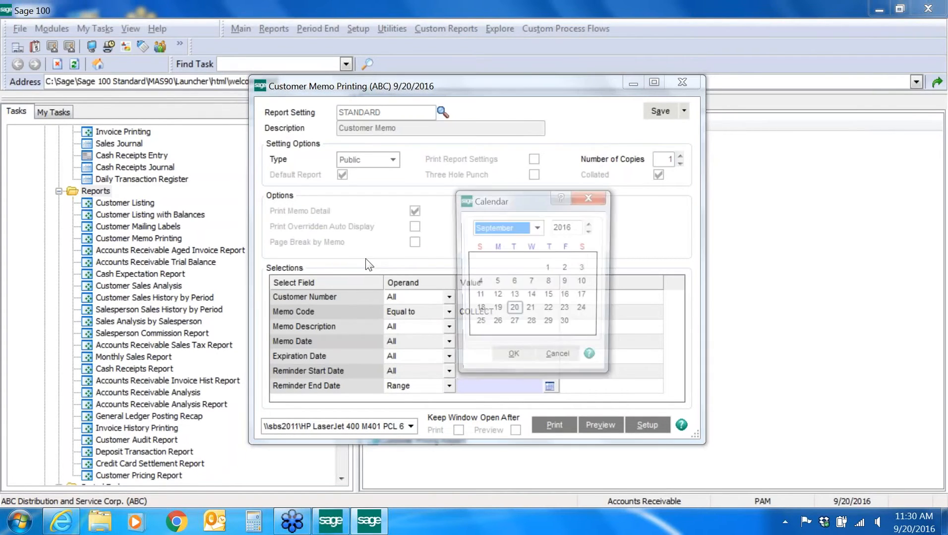
key(Return)
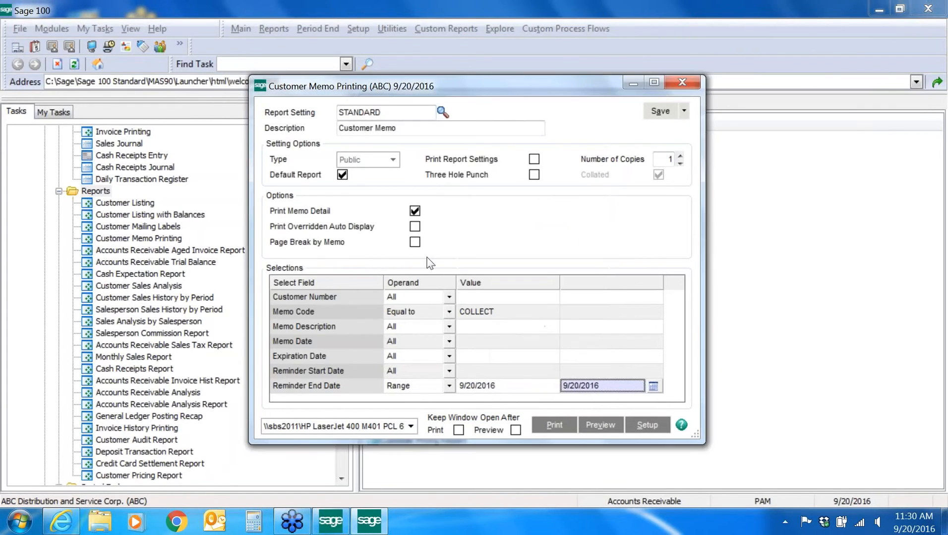
key(F2)
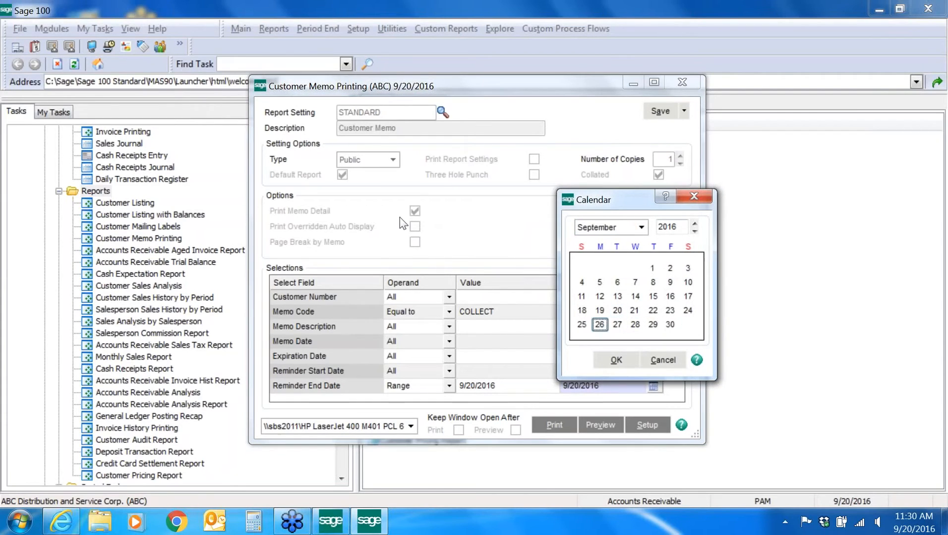
key(Return)
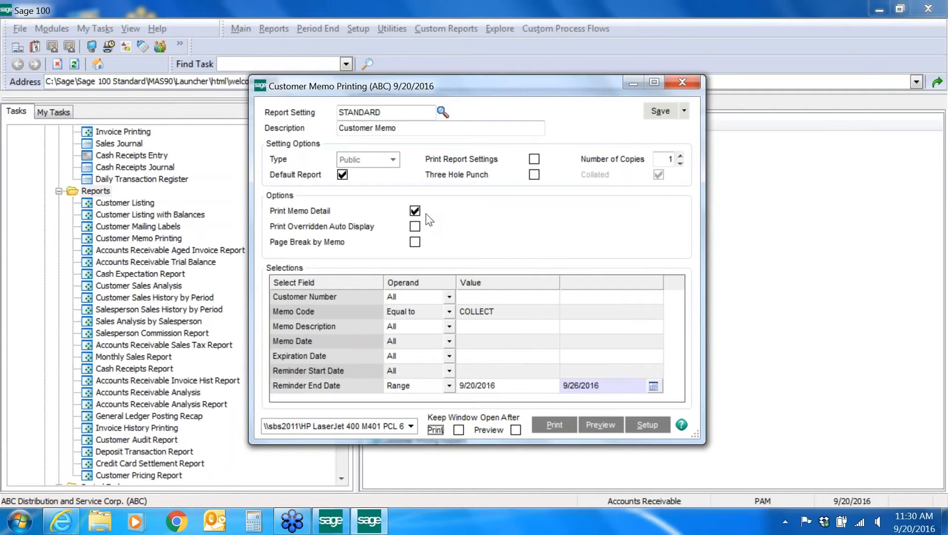
Preview the memo report with its window kept open after preview, and close the preview and the report.
key(Tab)
key(space)
key(Return)
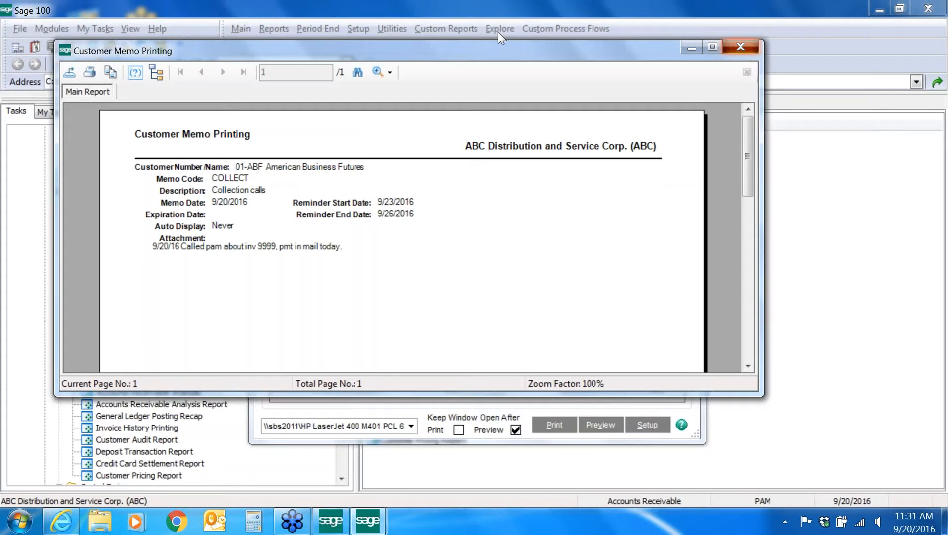
click(740, 47)
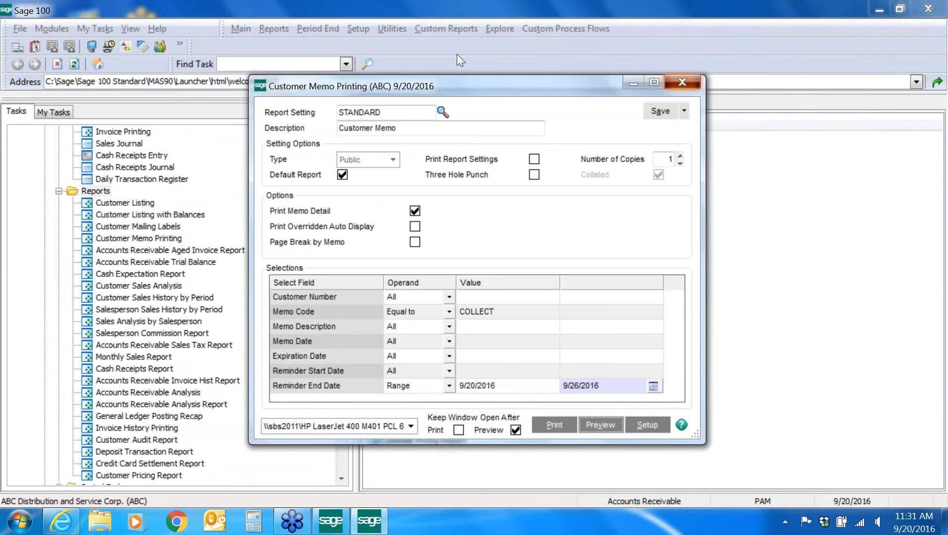
click(682, 81)
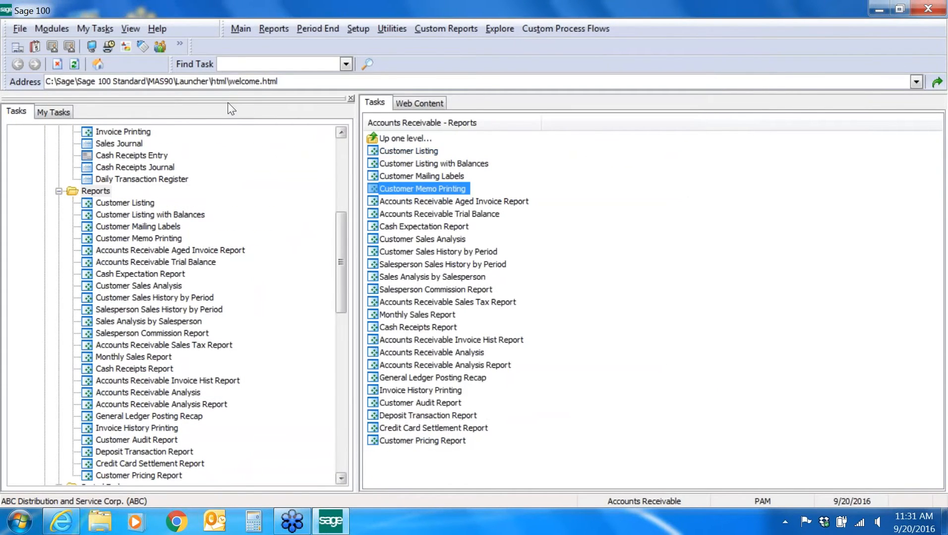
Open the American Business Futures record in Customer Maintenance, dismiss the invoicing policy memo, and open its COLLECT memo.
click(342, 151)
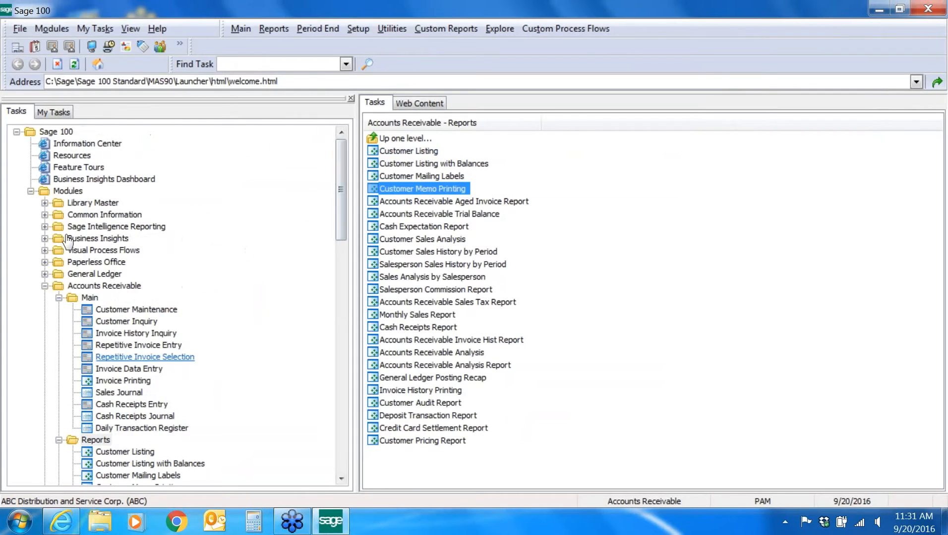
double_click(131, 311)
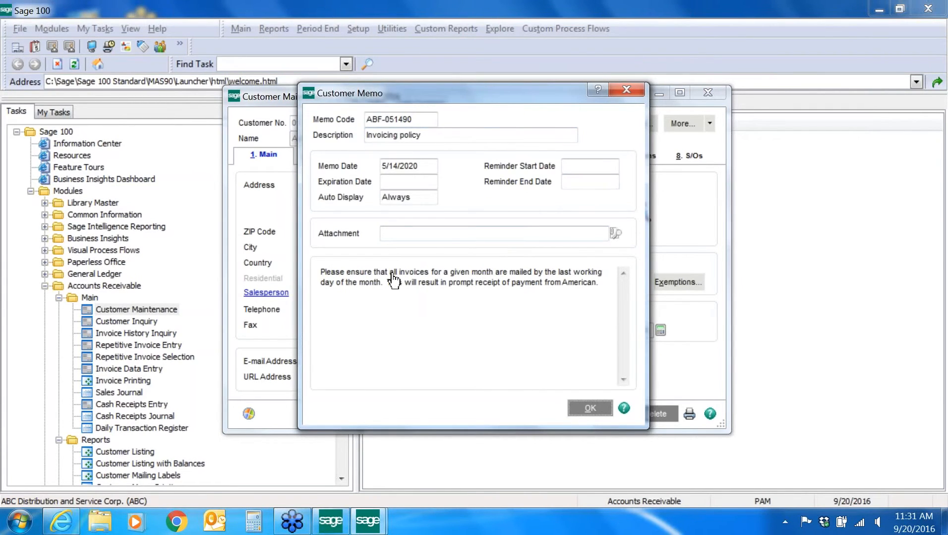
key(Return)
click(516, 122)
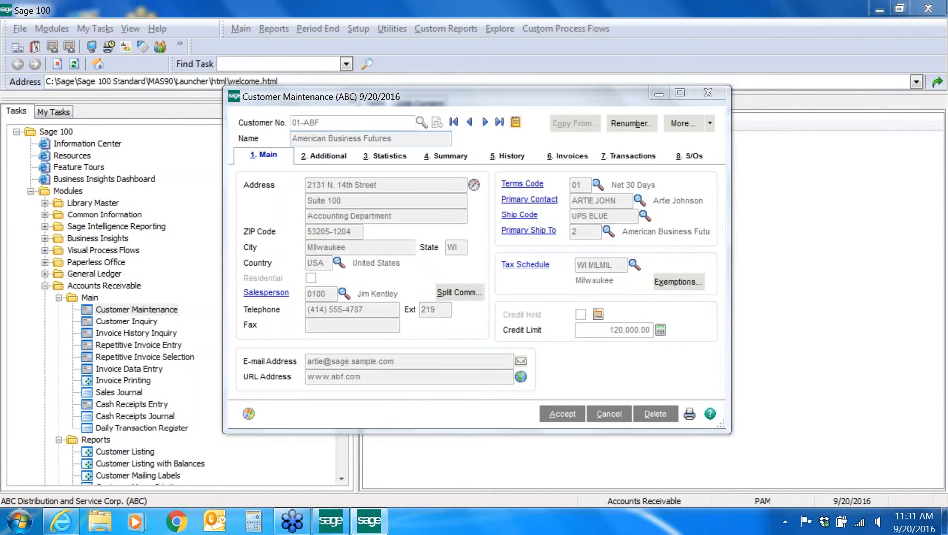
double_click(373, 273)
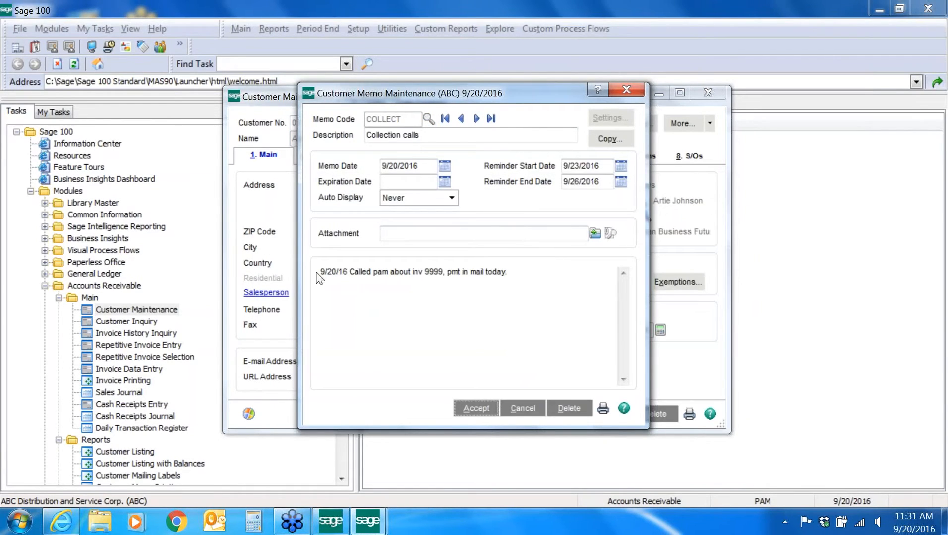
Add the line "9/27/2016 - Called again" above the existing call note in the COLLECT memo.
key(Return)
key(Return)
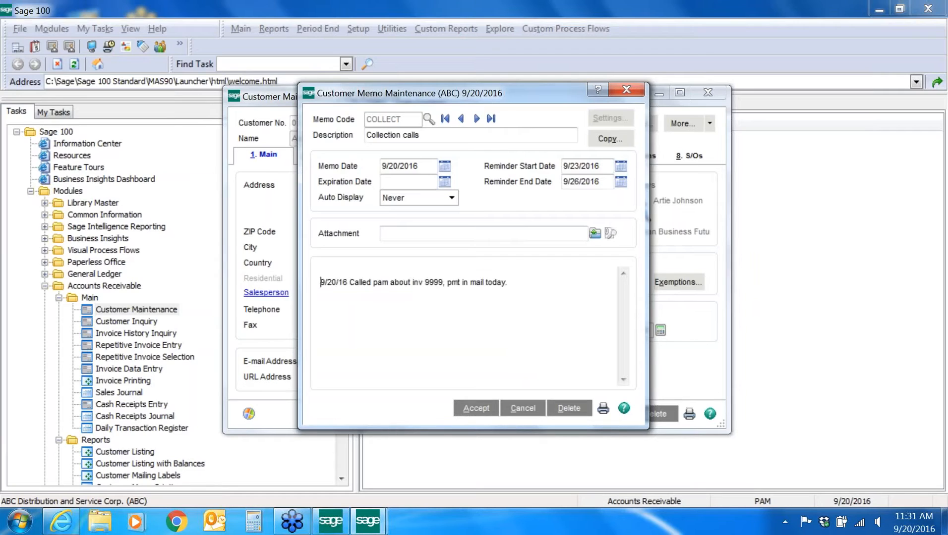
text(9/27)
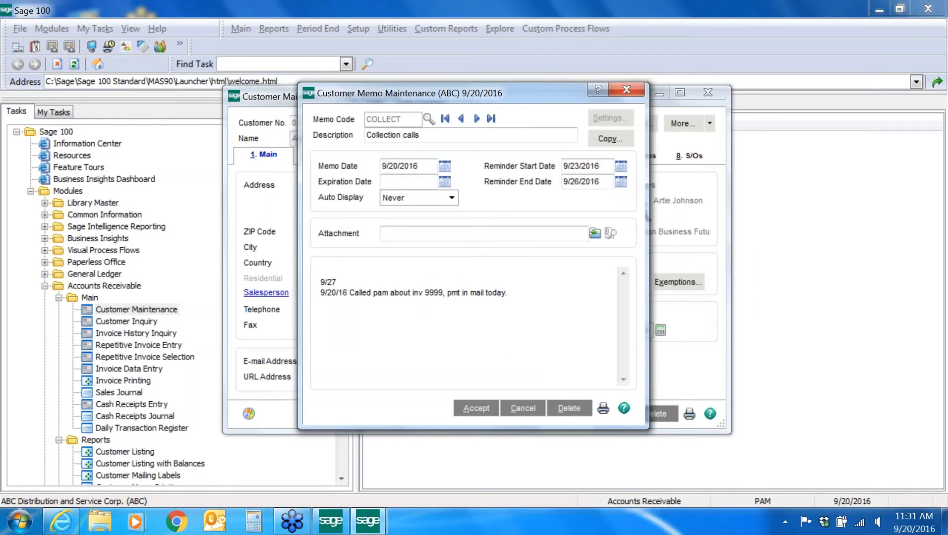
text(/2016 - Called again)
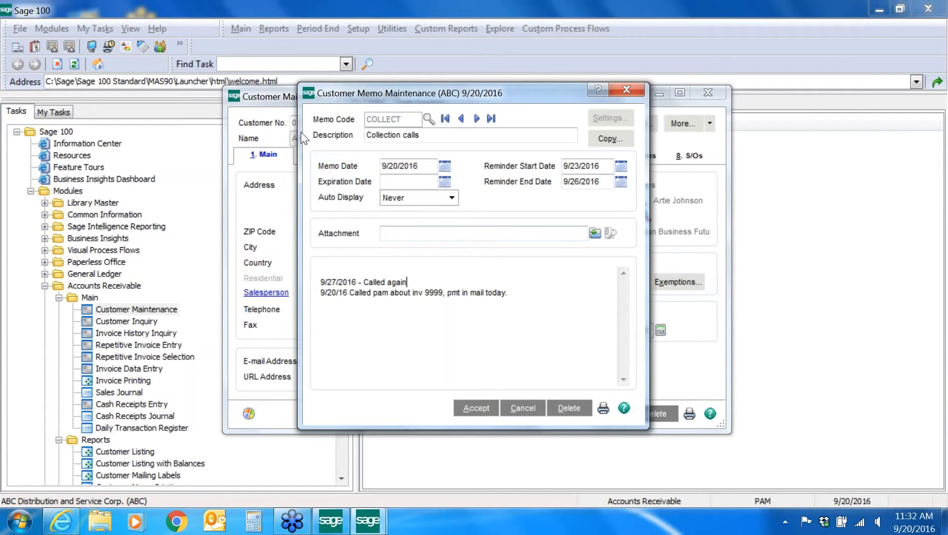
Look through the memo's Auto Display choices, keep Never, and save and close the COLLECT memo.
click(451, 198)
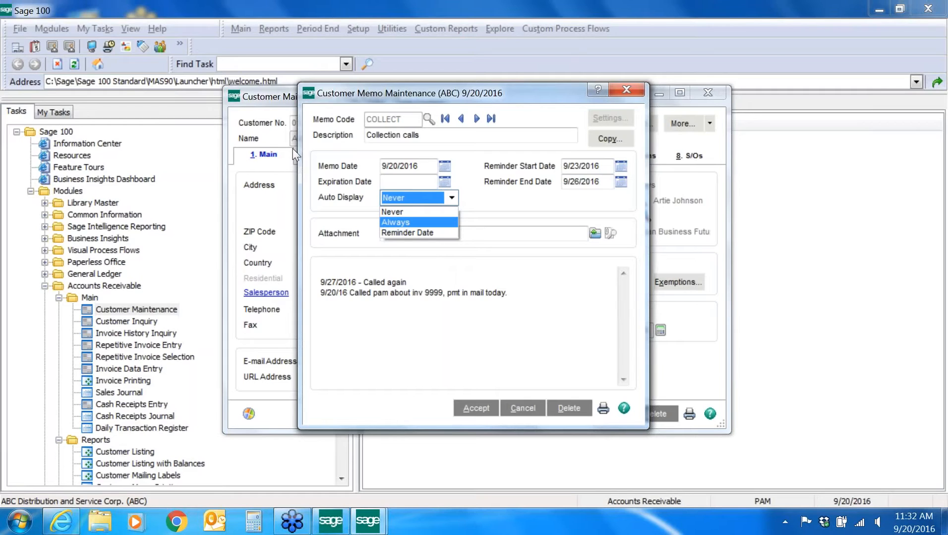
key(Down)
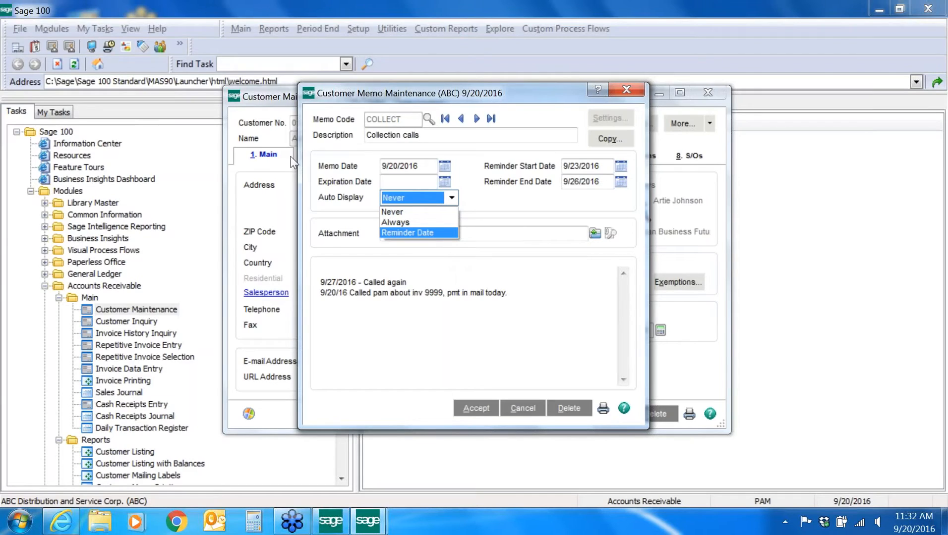
key(Up)
key(Up)
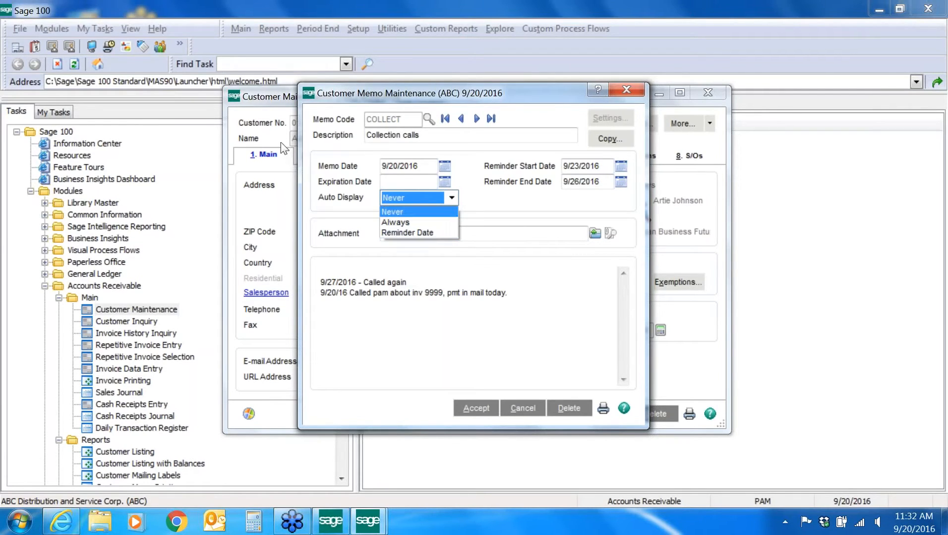
key(Return)
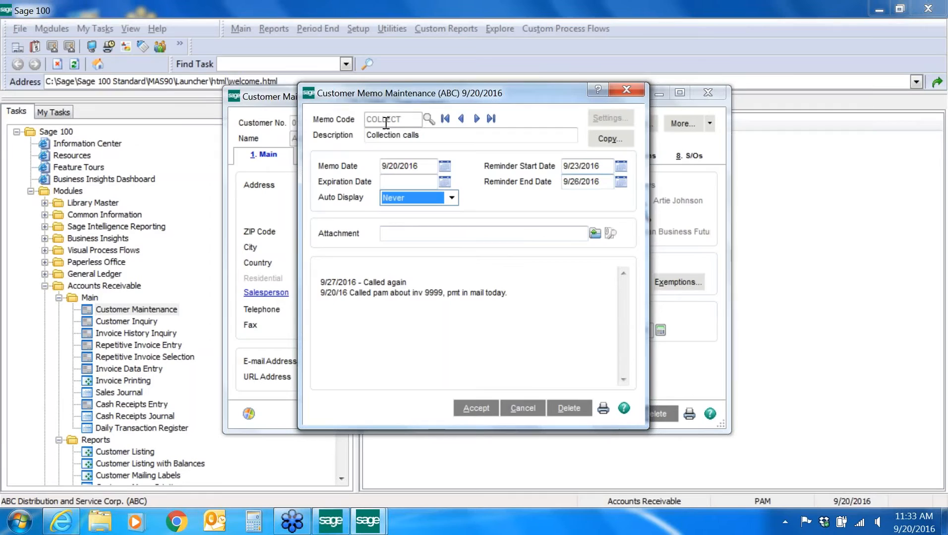
key(alt+a)
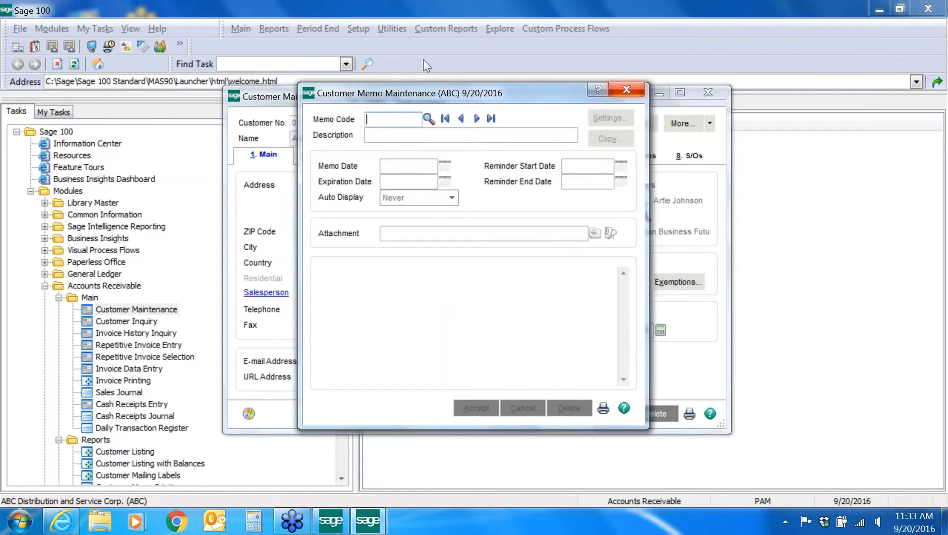
click(626, 89)
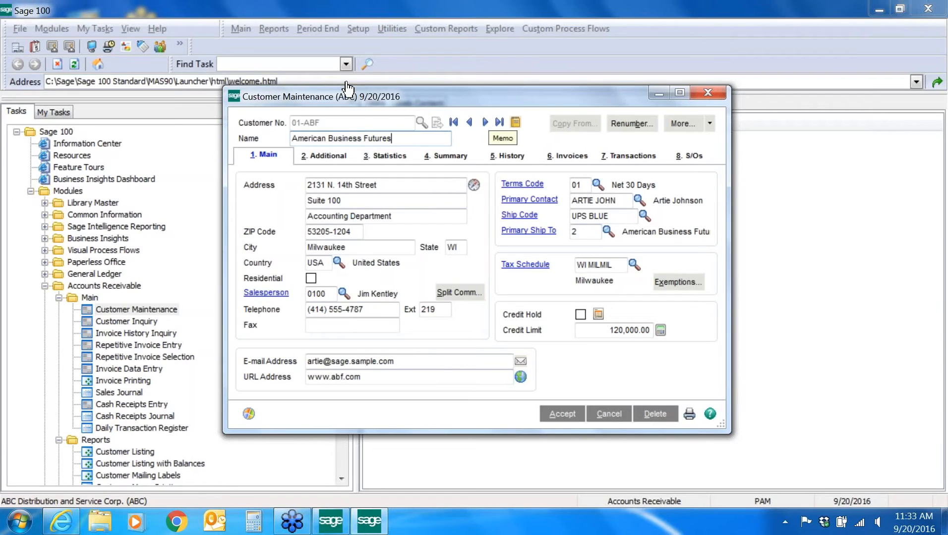
Reopen the COLLECT memo to review its call notes, and close both the memo and Customer Maintenance.
click(515, 122)
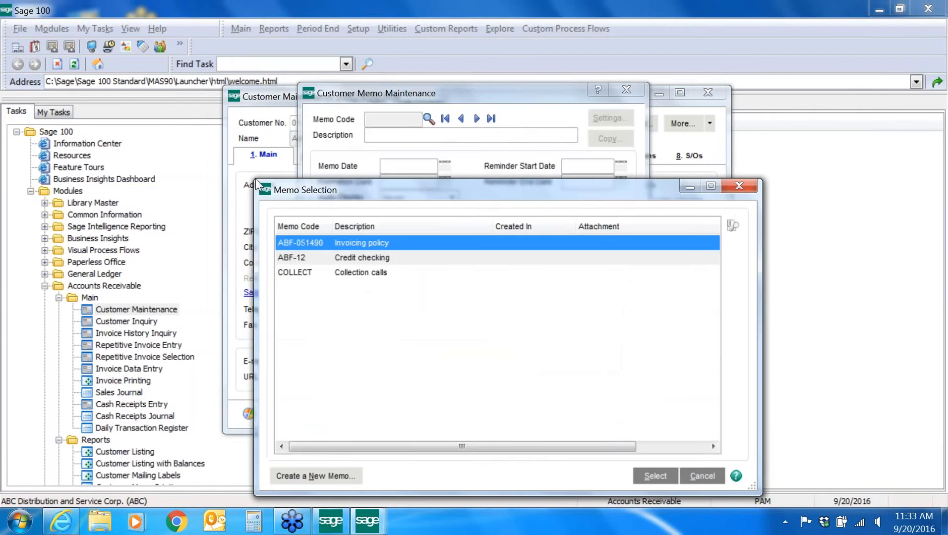
double_click(388, 274)
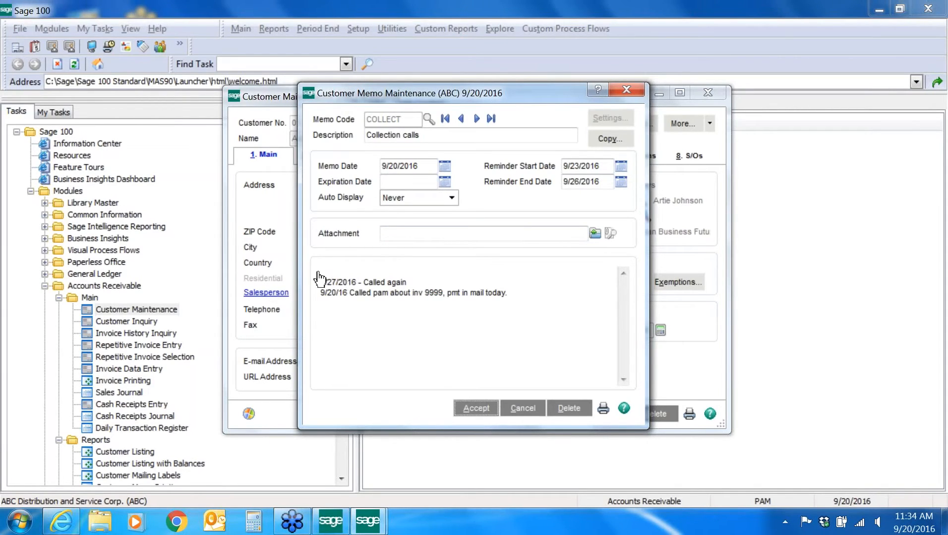
click(476, 409)
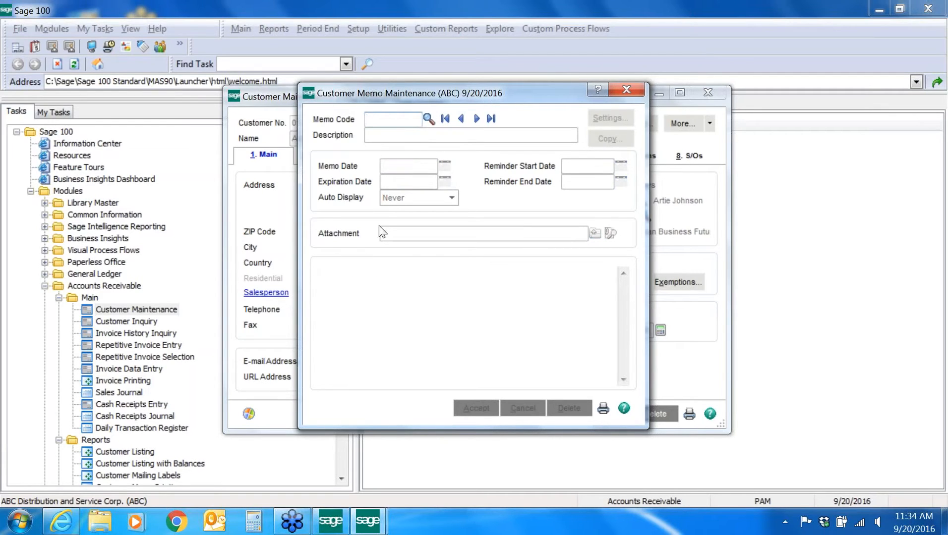
click(626, 89)
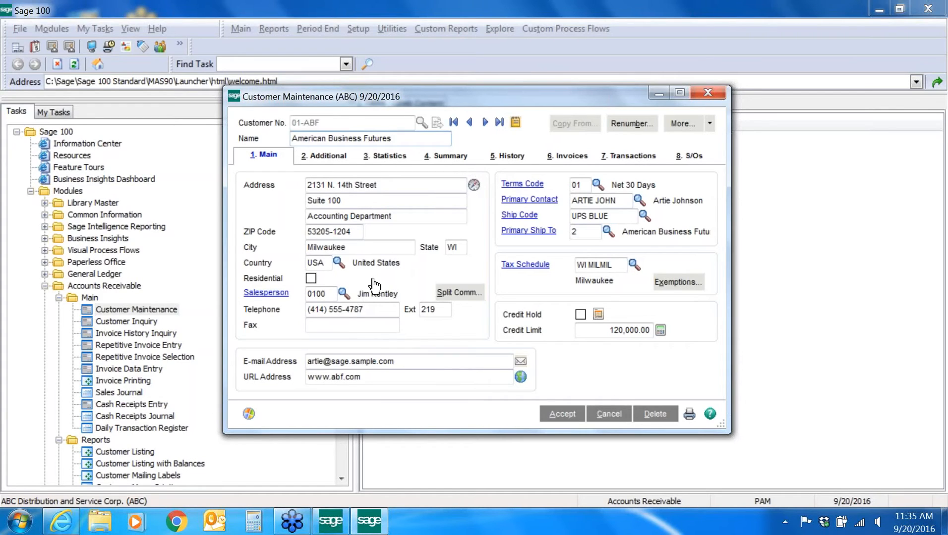
key(Return)
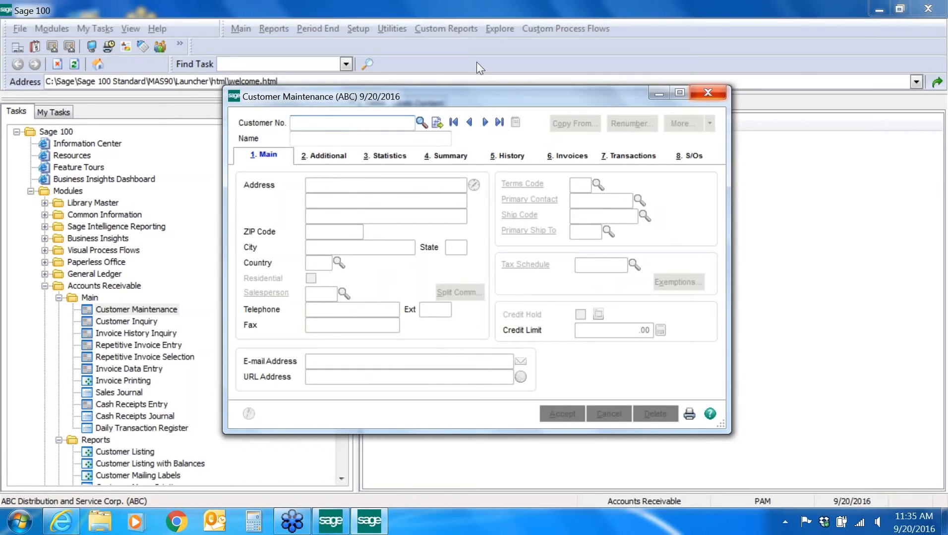
key(Escape)
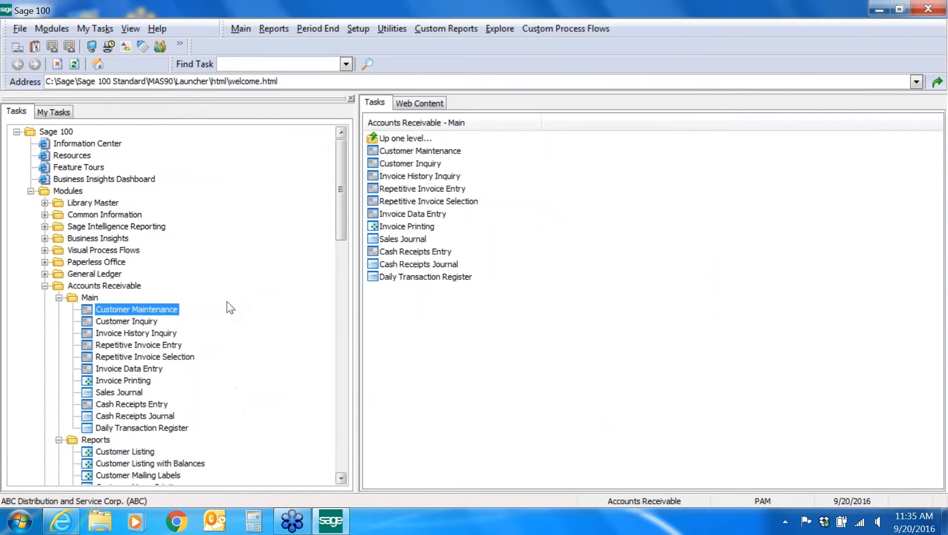
View Common Information Options in the Common Information setup tasks and close it without changes.
scroll(226, 304, down, 10)
click(341, 158)
click(104, 215)
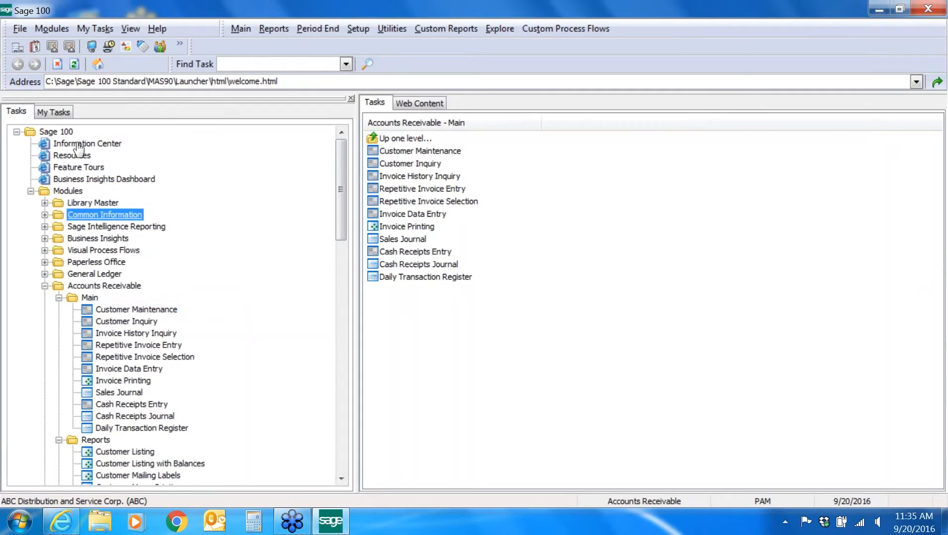
double_click(389, 176)
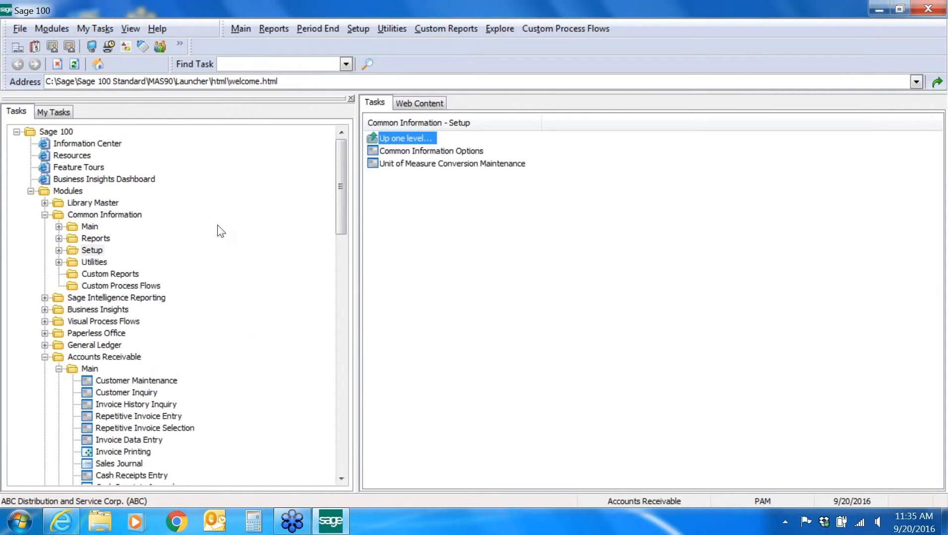
click(431, 151)
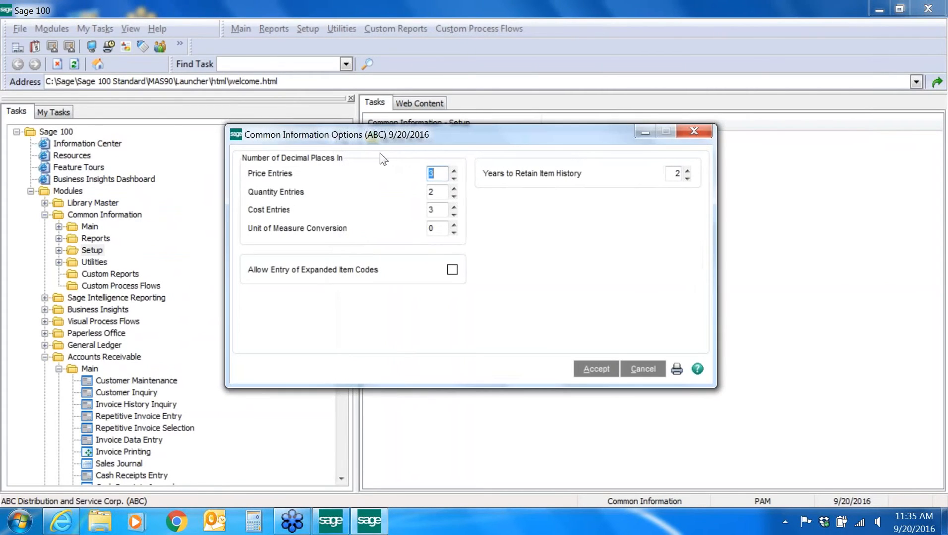
click(596, 369)
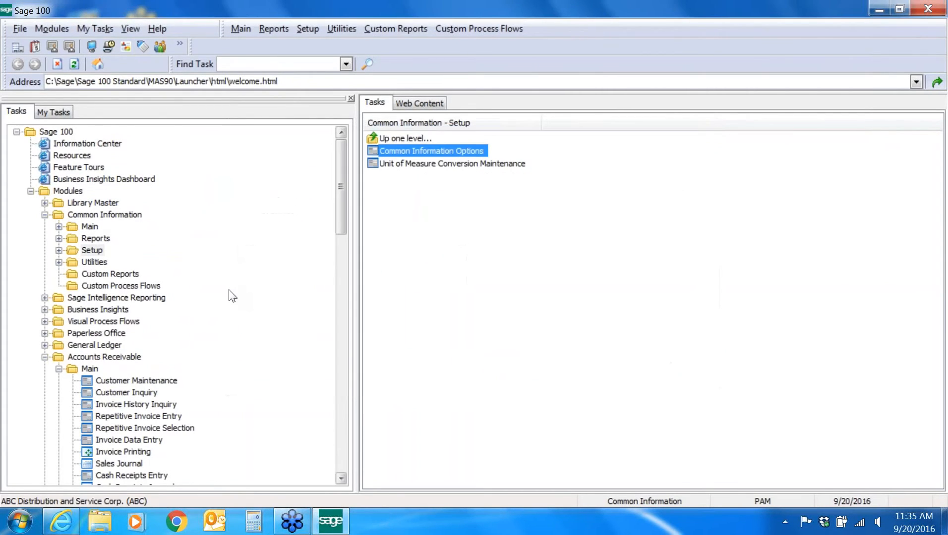
Open Memo Manager Maintenance of Accounts Receivable, examine the task memo options for Customer memos of the admin role, and close it.
scroll(231, 295, down, 10)
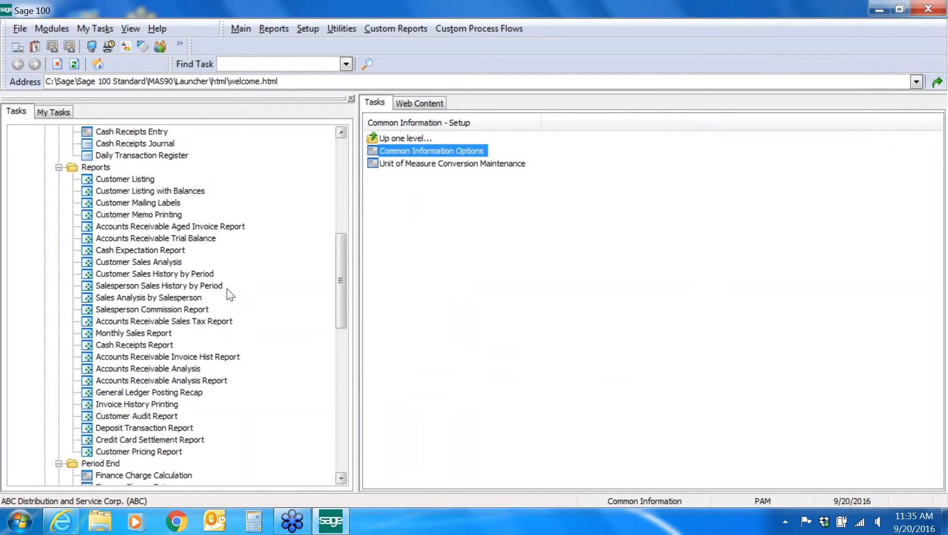
scroll(231, 295, down, 10)
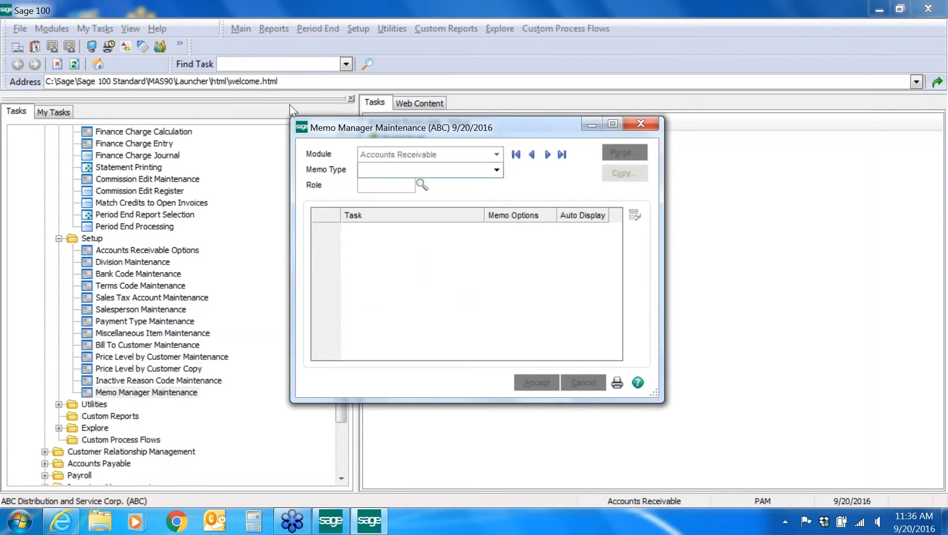
click(498, 172)
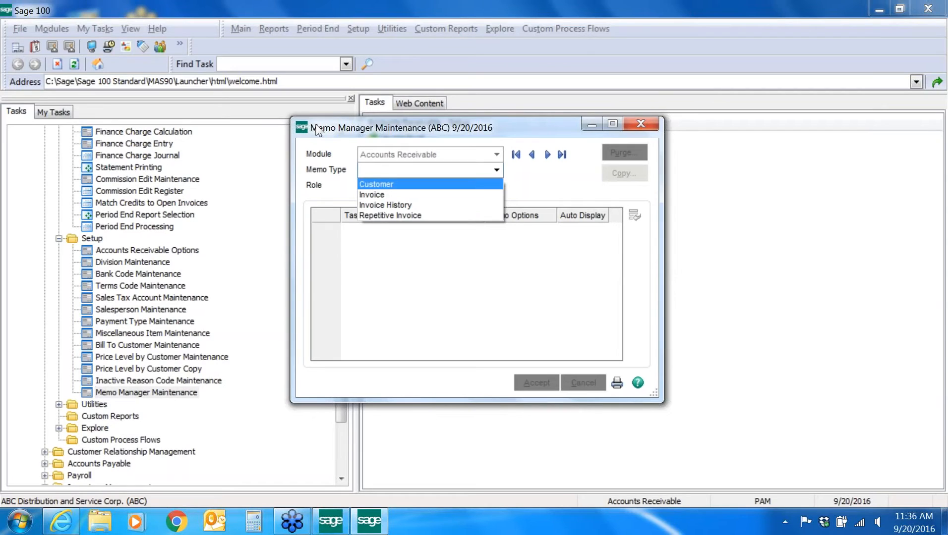
click(475, 189)
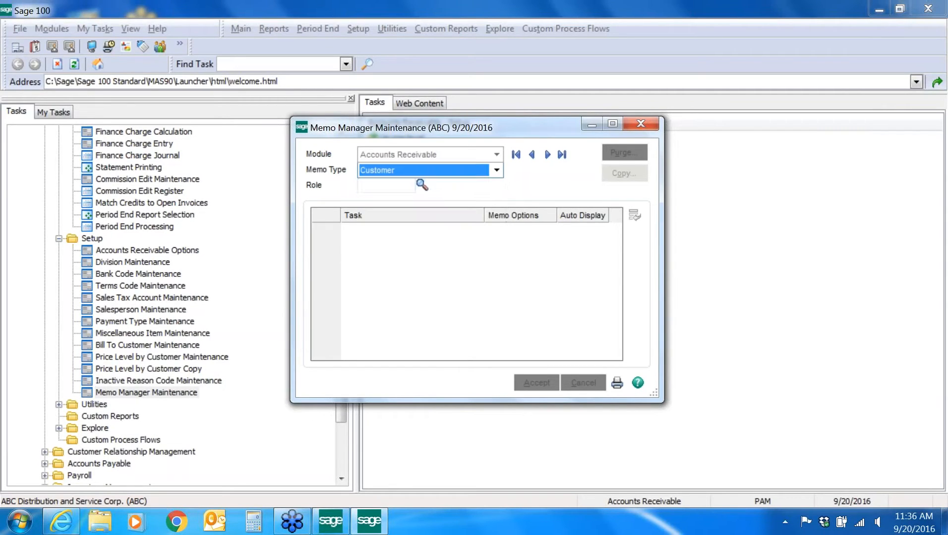
click(422, 185)
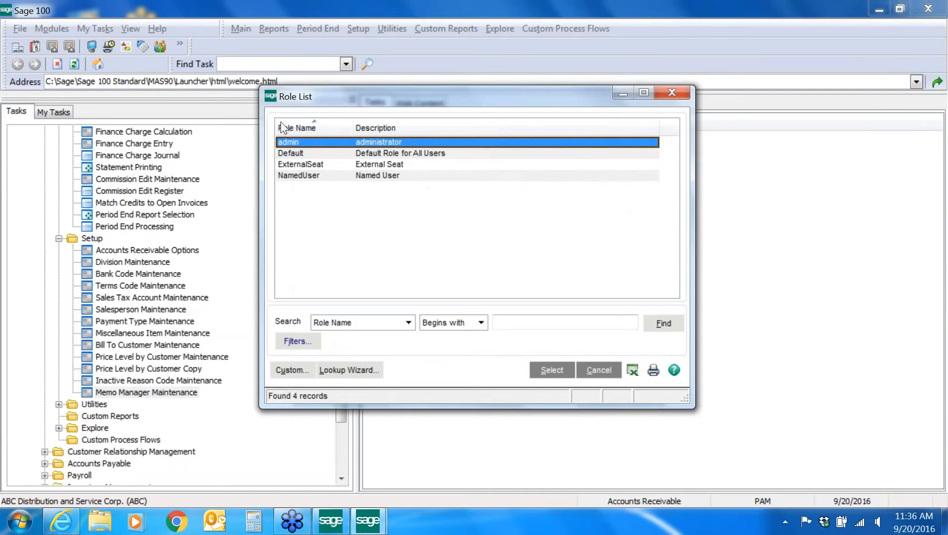
double_click(273, 95)
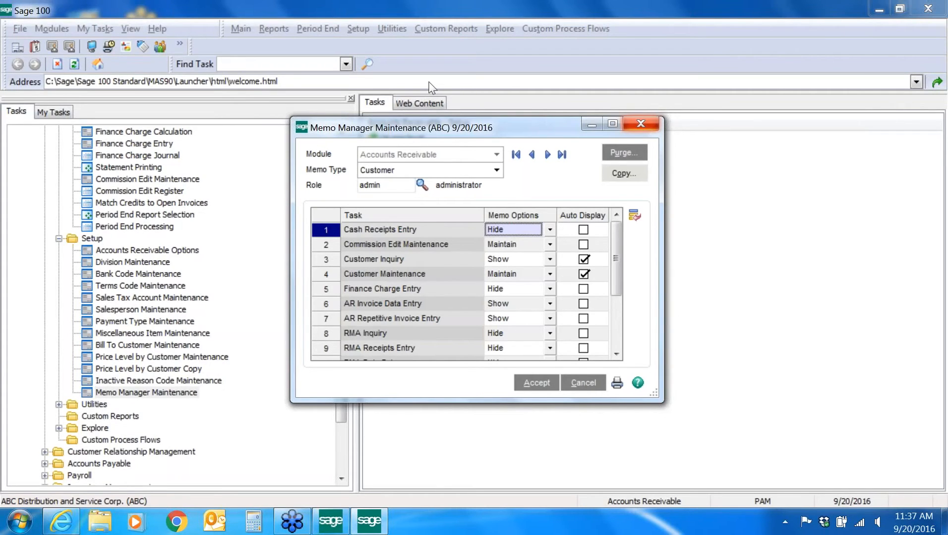
scroll(411, 228, down, 2)
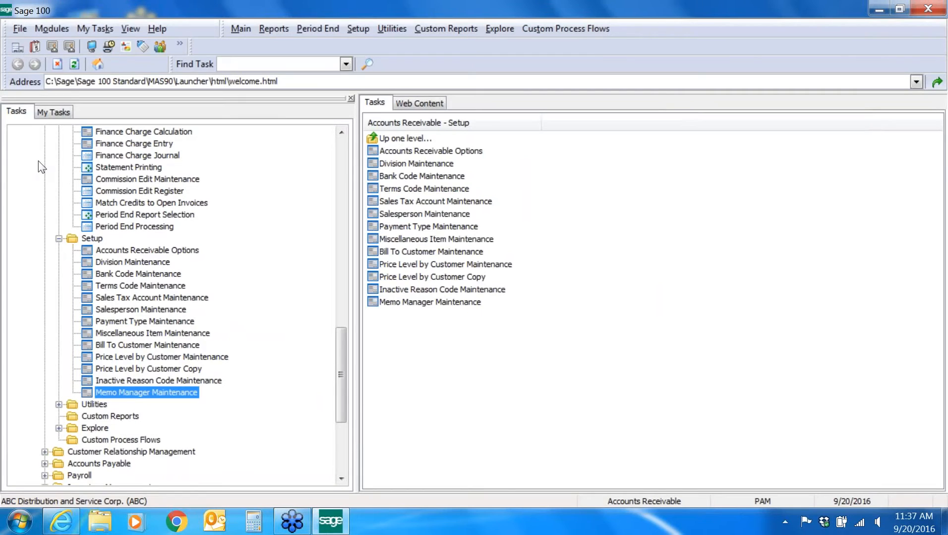
Collapse the Setup and Period End folders of Accounts Receivable and return to its Reports tasks.
click(58, 239)
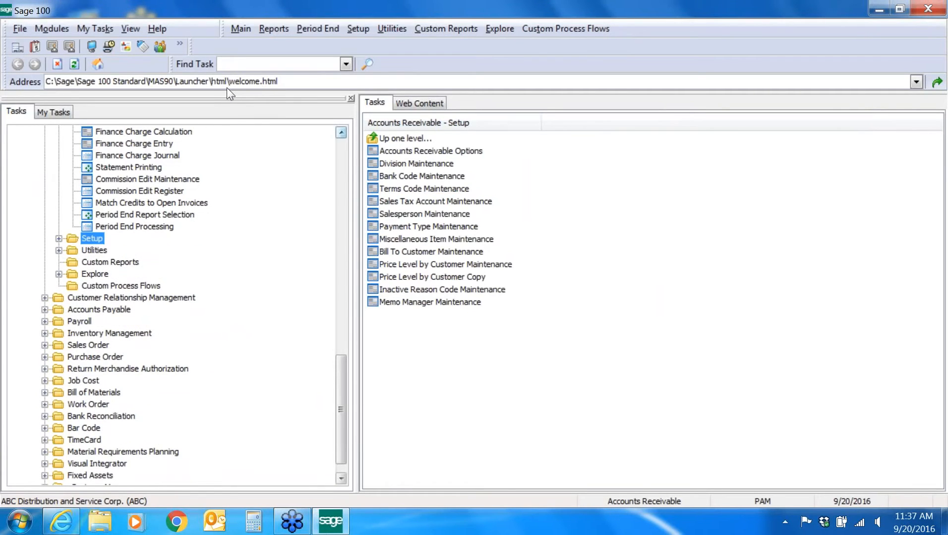
scroll(228, 87, up, 2)
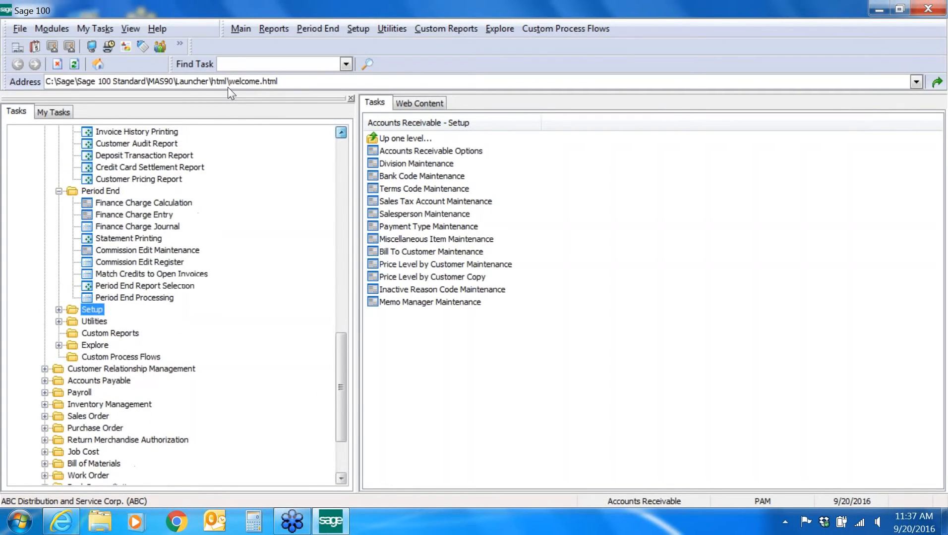
scroll(228, 88, up, 4)
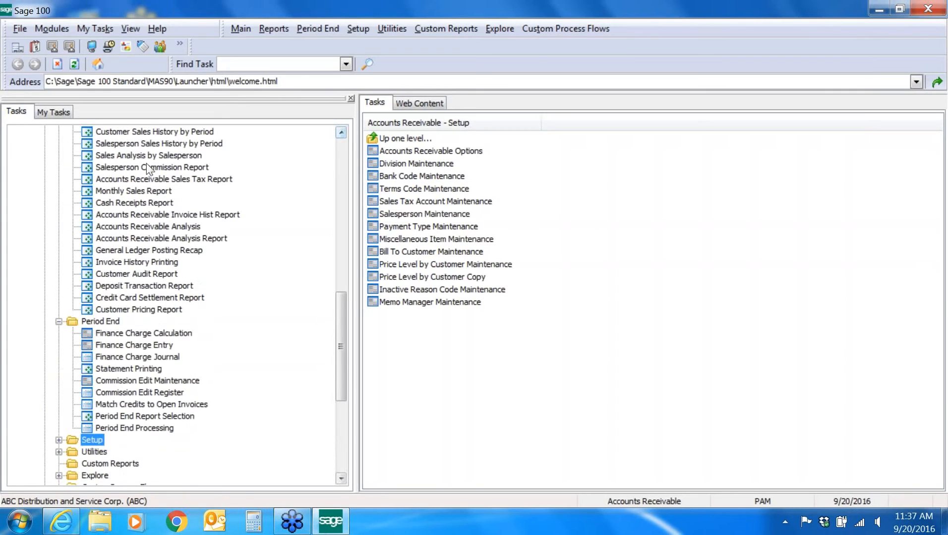
click(59, 322)
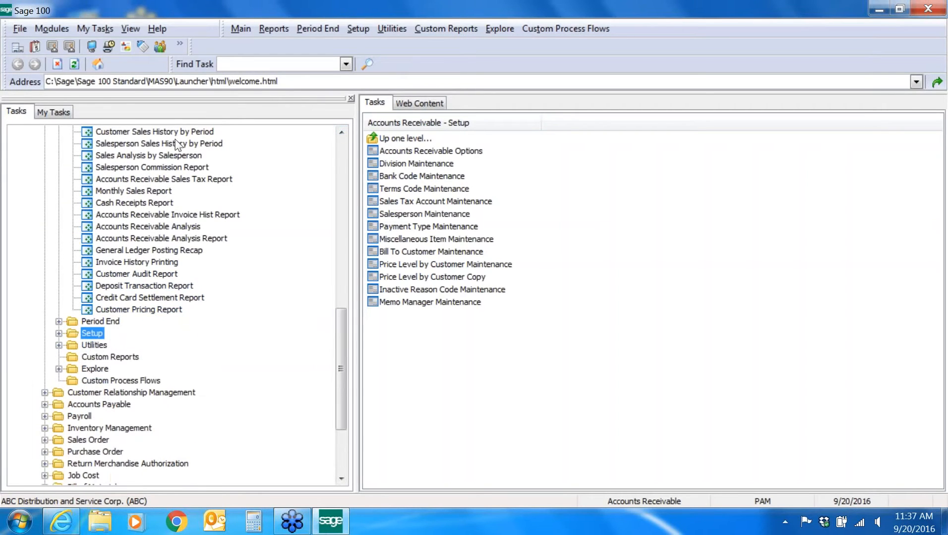
click(341, 133)
scroll(227, 89, up, 3)
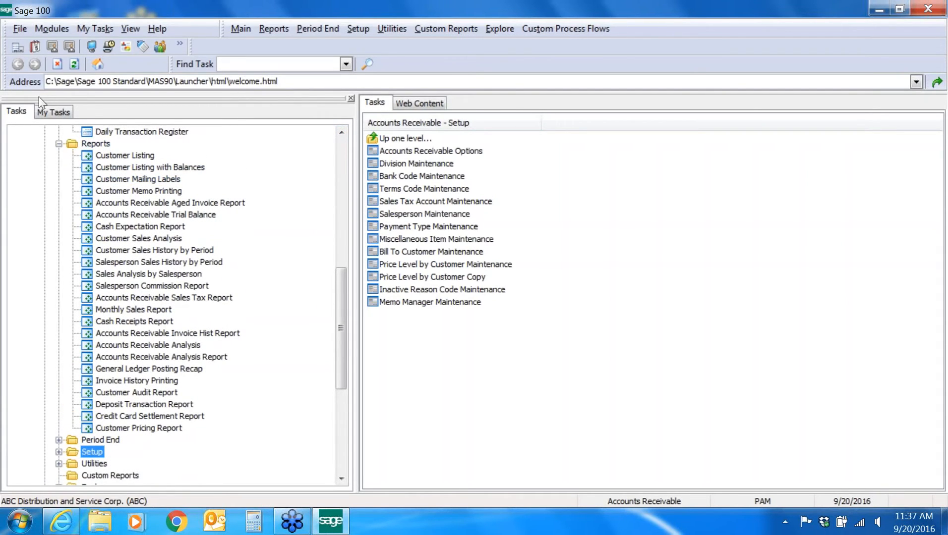
Look up invoice 0100033 in Invoice History Inquiry of Accounts Receivable, review its main details, and close the inquiry.
scroll(39, 98, down, 2)
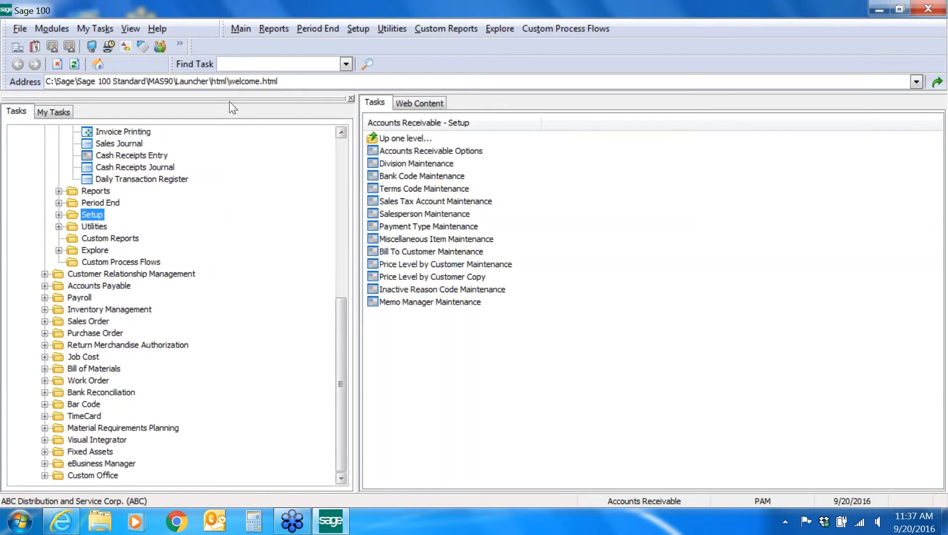
scroll(231, 158, up, 9)
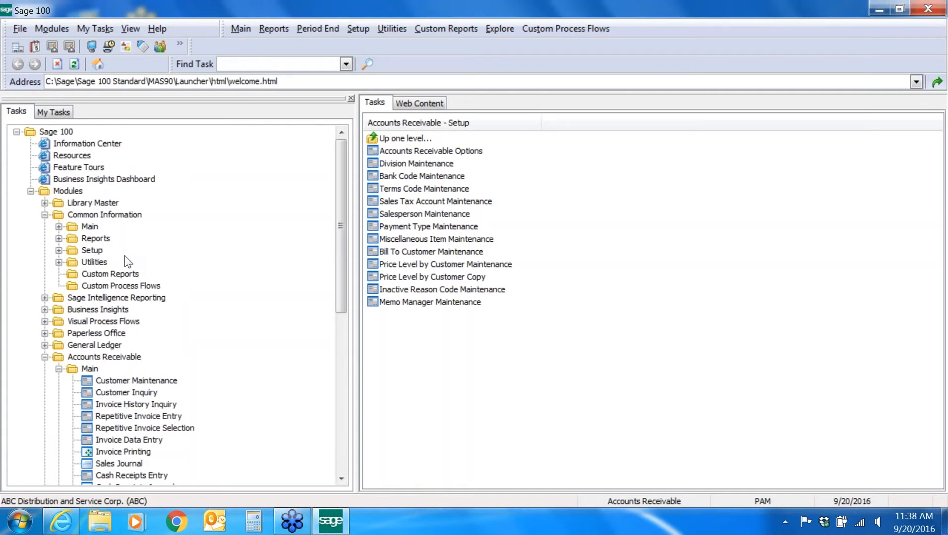
click(155, 405)
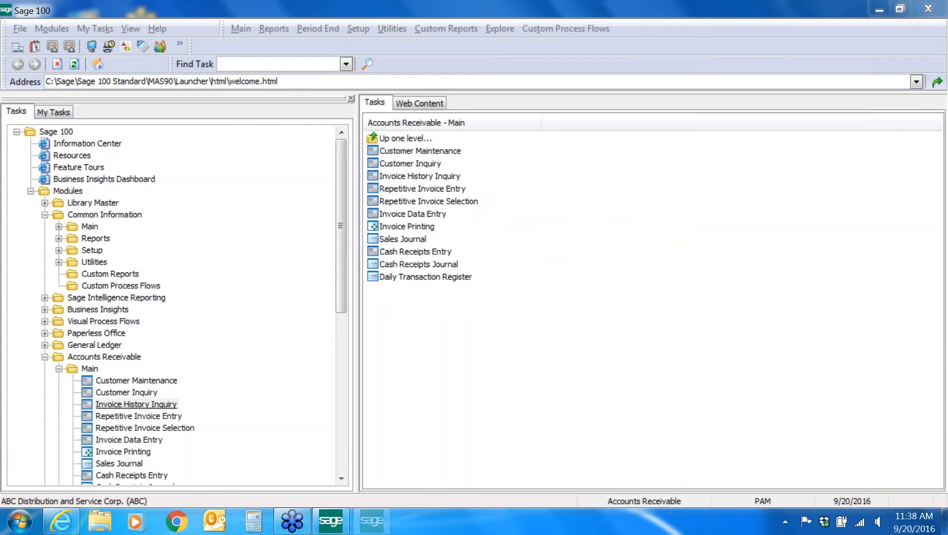
text(0100033)
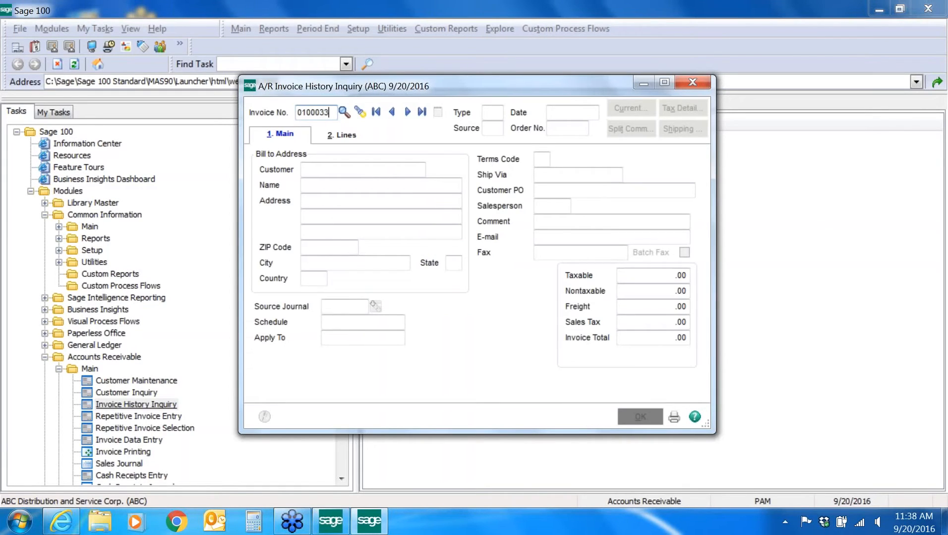
key(Tab)
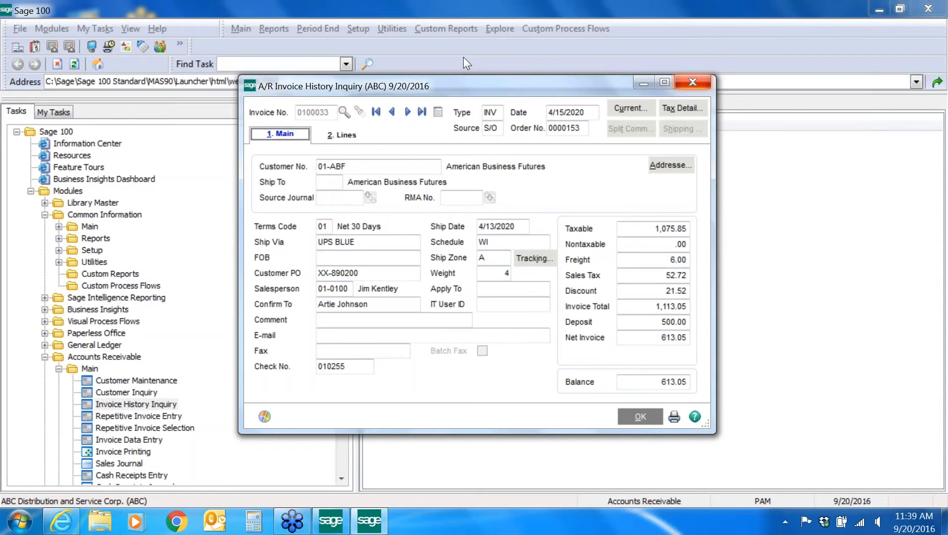
key(Escape)
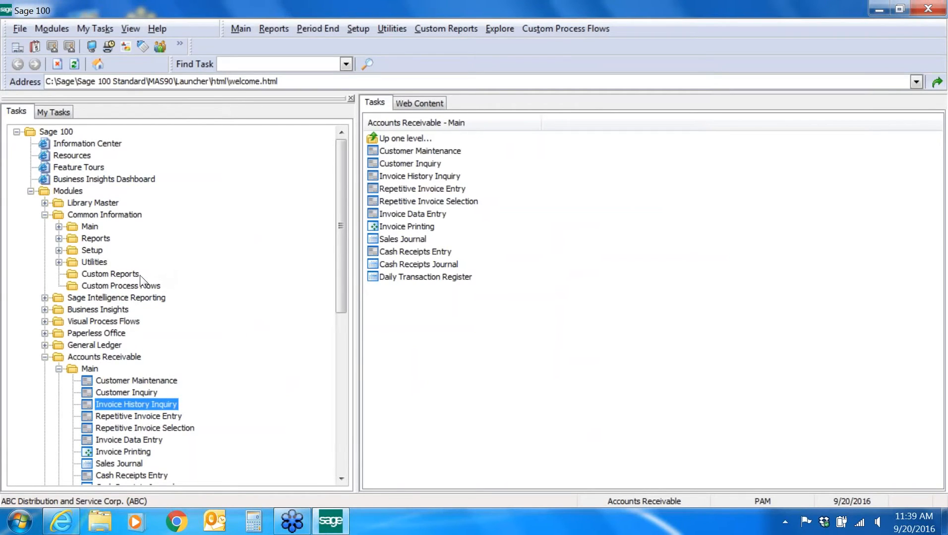
Open Repetitive Invoice Entry, view the existing repetitive invoice 0050 of American Business Futures, and accept it without changes.
key(Down)
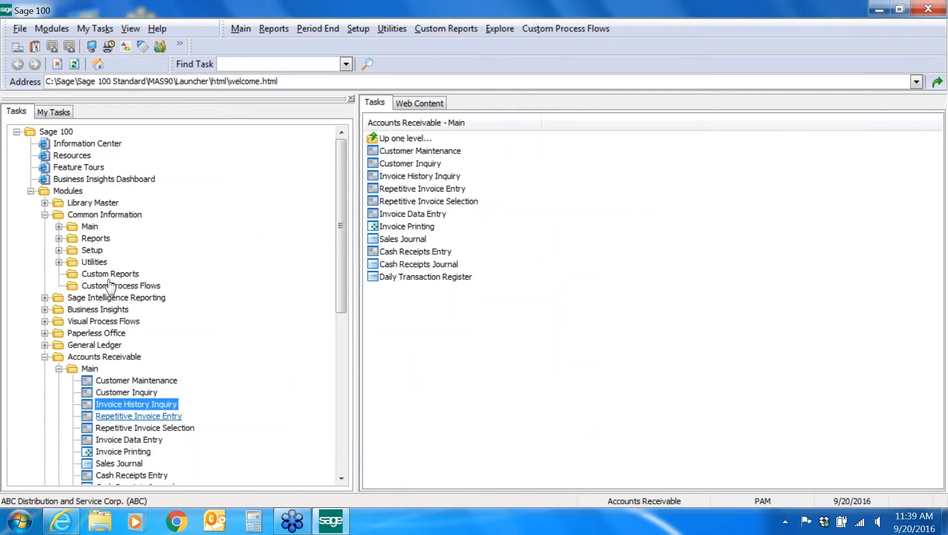
key(Return)
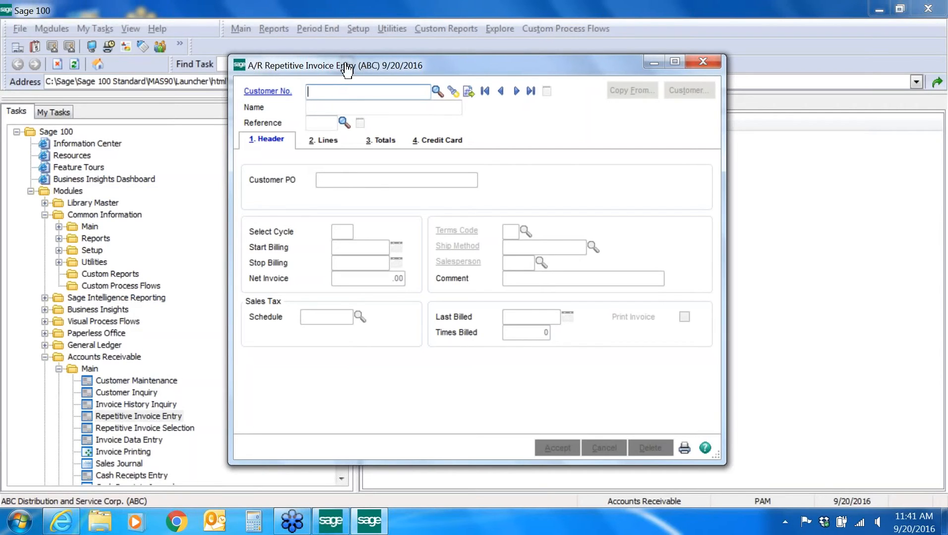
click(516, 91)
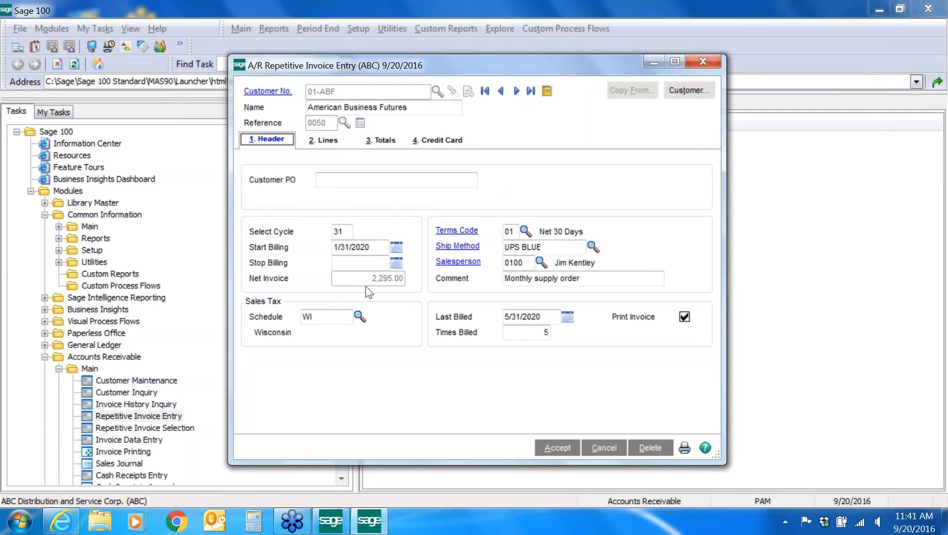
click(557, 448)
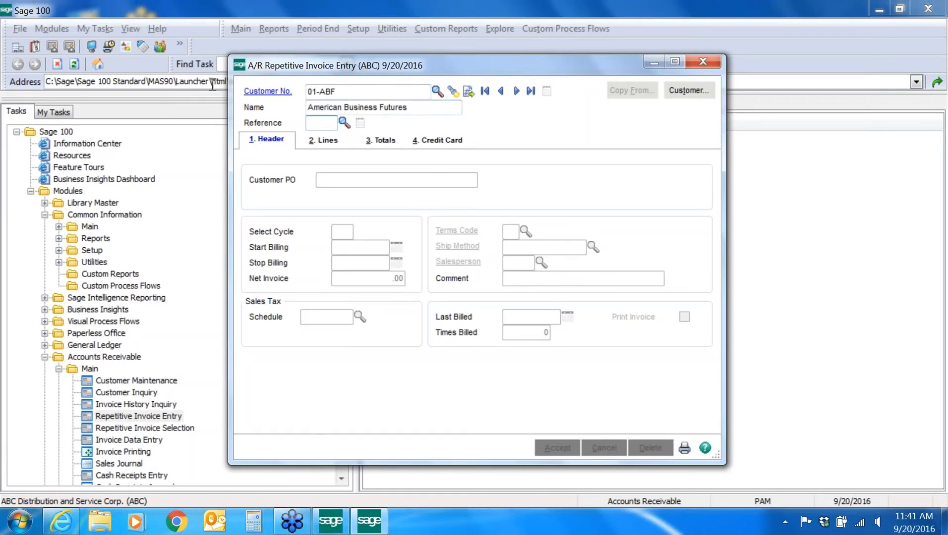
Add a repetitive invoice with reference RENT for American Business Futures, using cycle M and a stop billing date of 9/20/2017.
text(RENT)
key(Tab)
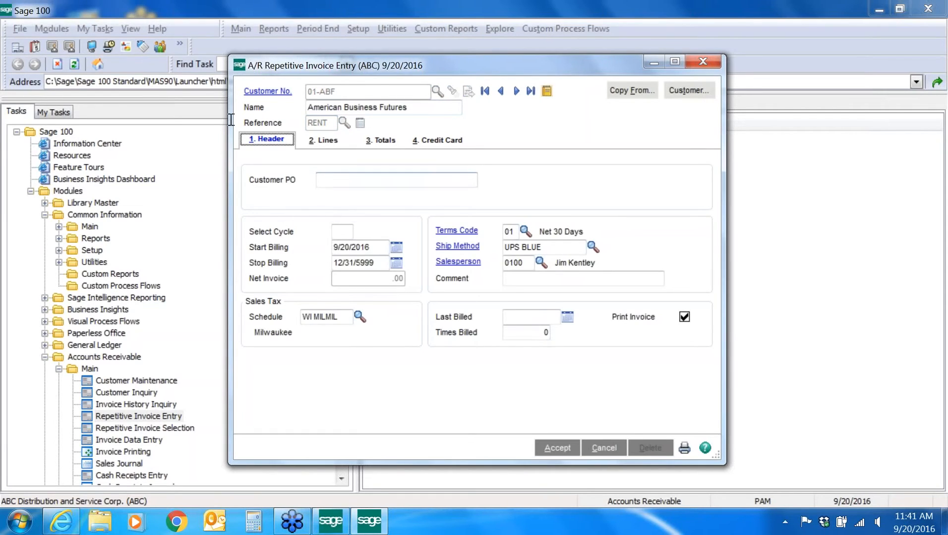
click(346, 231)
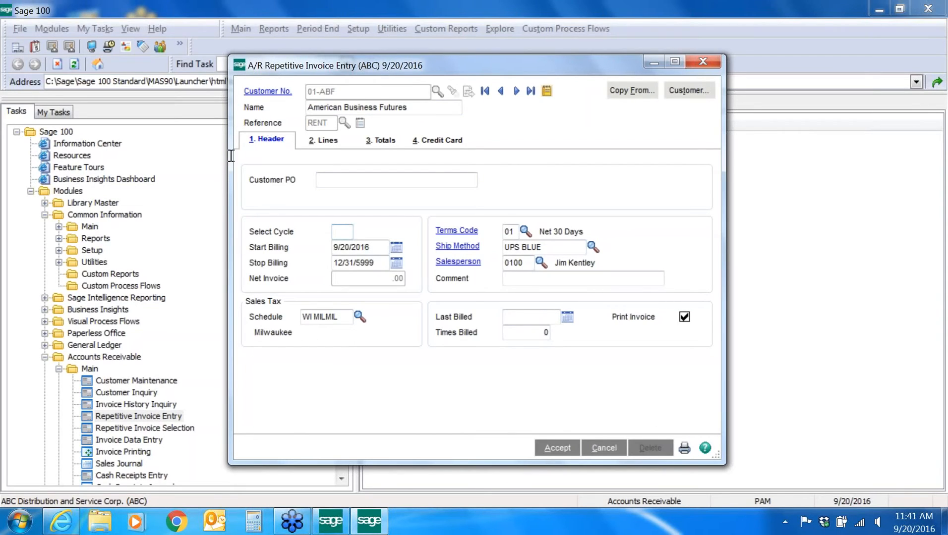
text(M)
key(Tab)
key(Tab)
text(09/20/2017)
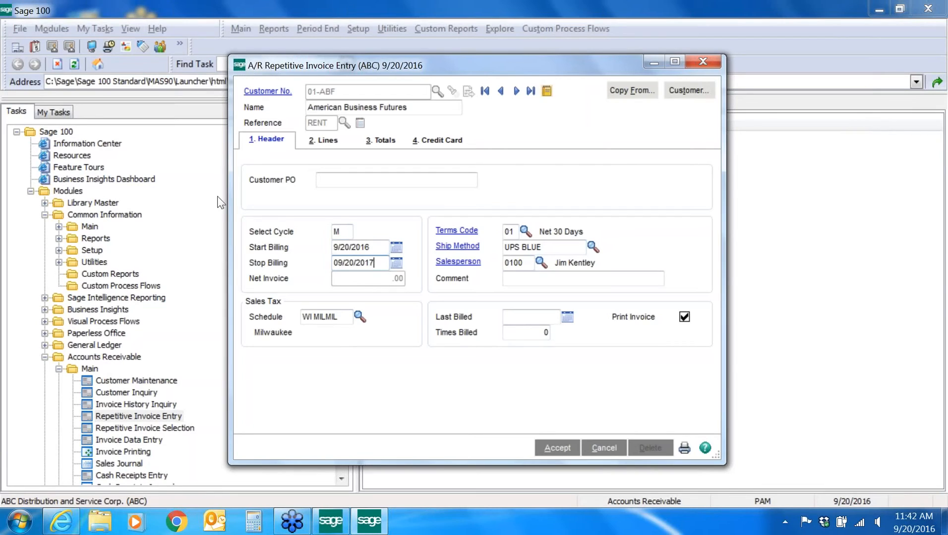
key(Tab)
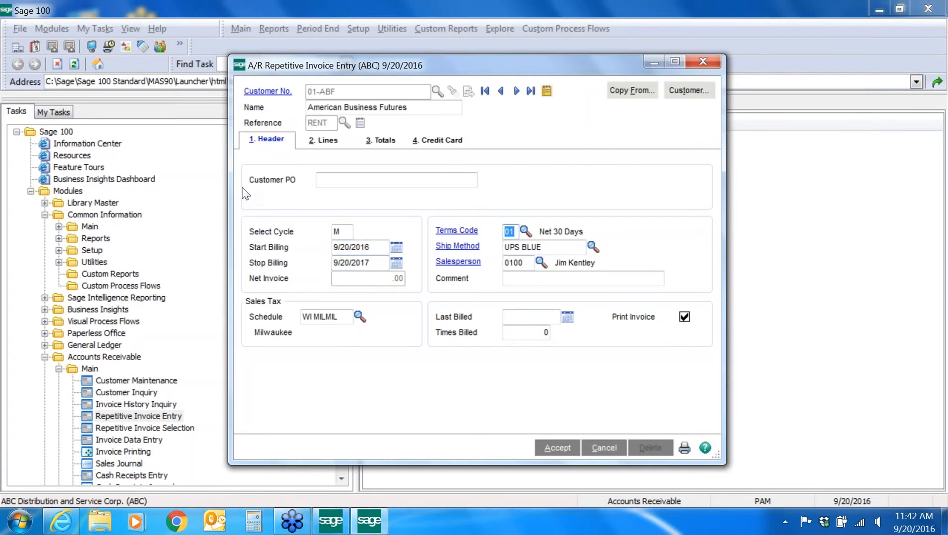
Set the sales tax schedule of the RENT repetitive invoice to NONTAX.
click(359, 317)
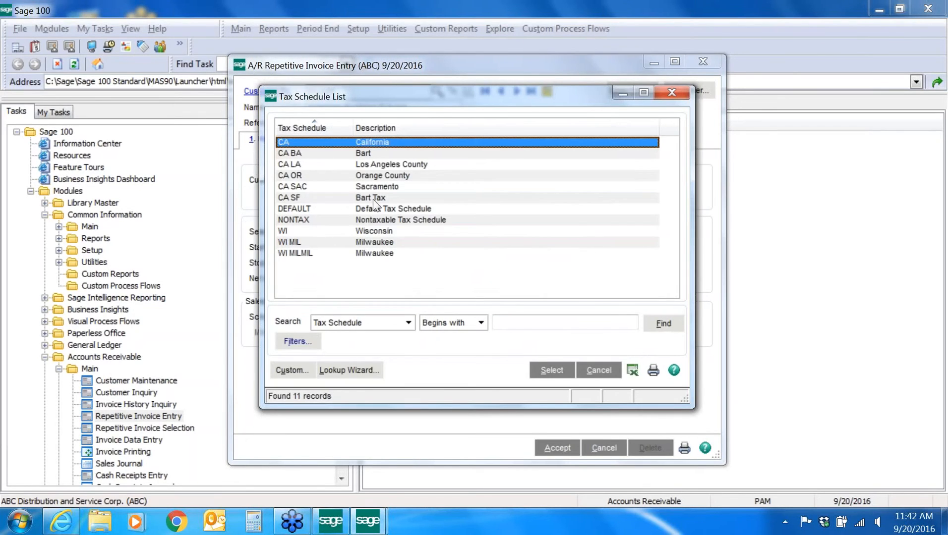
key(n)
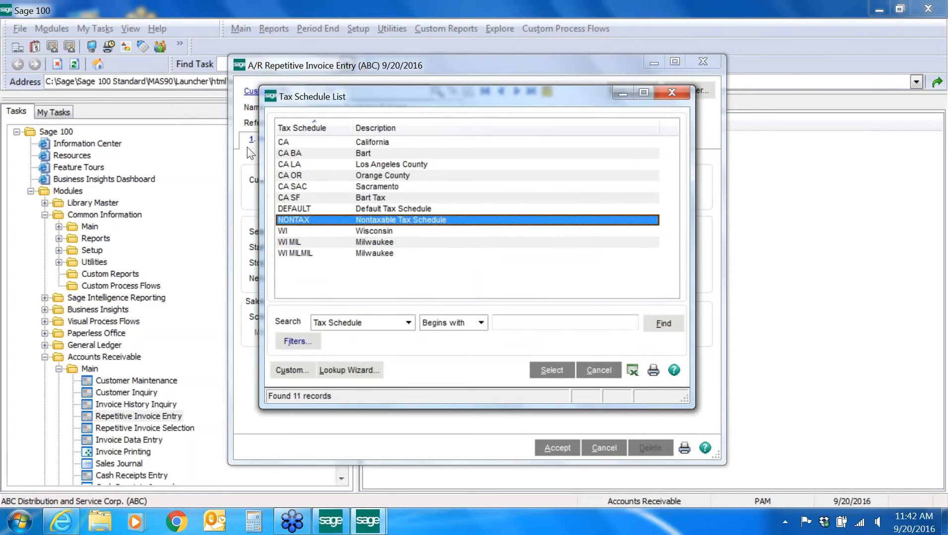
key(Return)
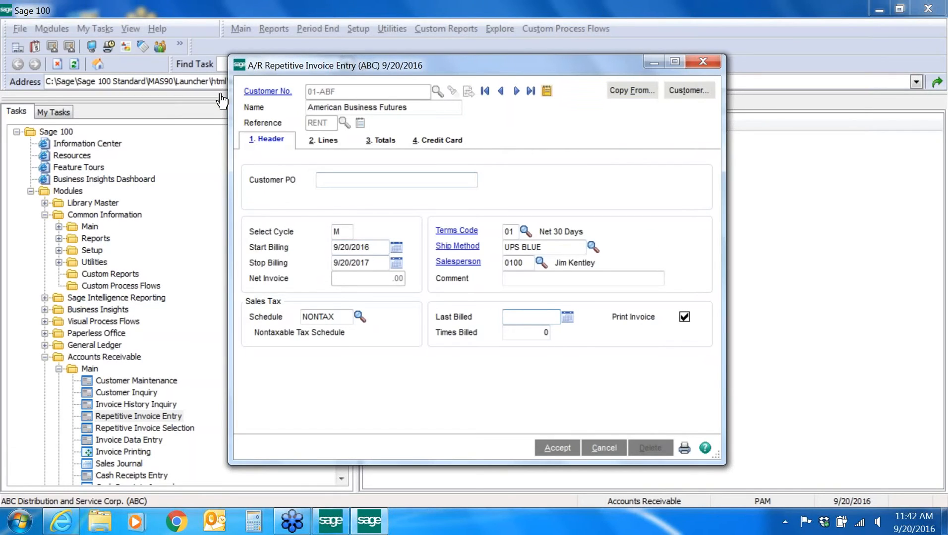
Set the item on the first line of the RENT invoice to MCONTR, Monthly Maintenance Billing.
key(alt+2)
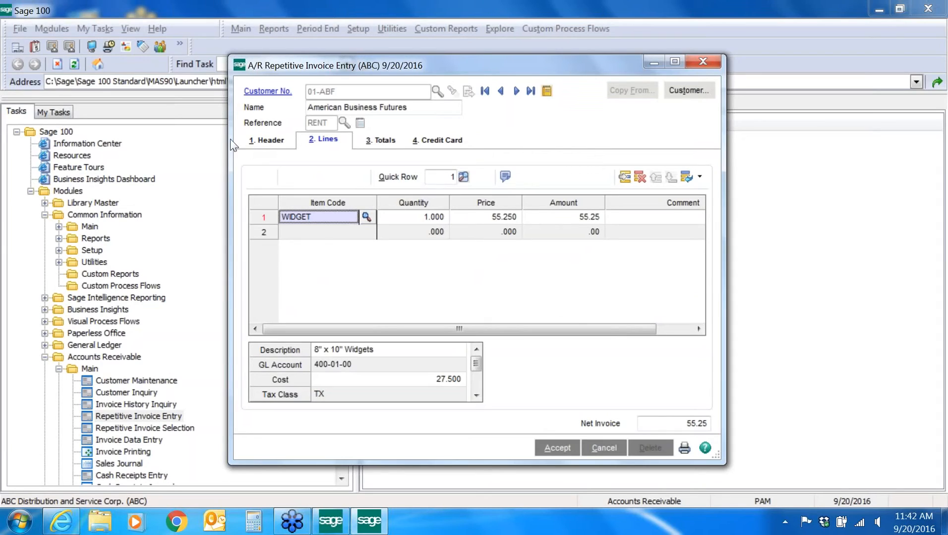
click(366, 217)
click(468, 201)
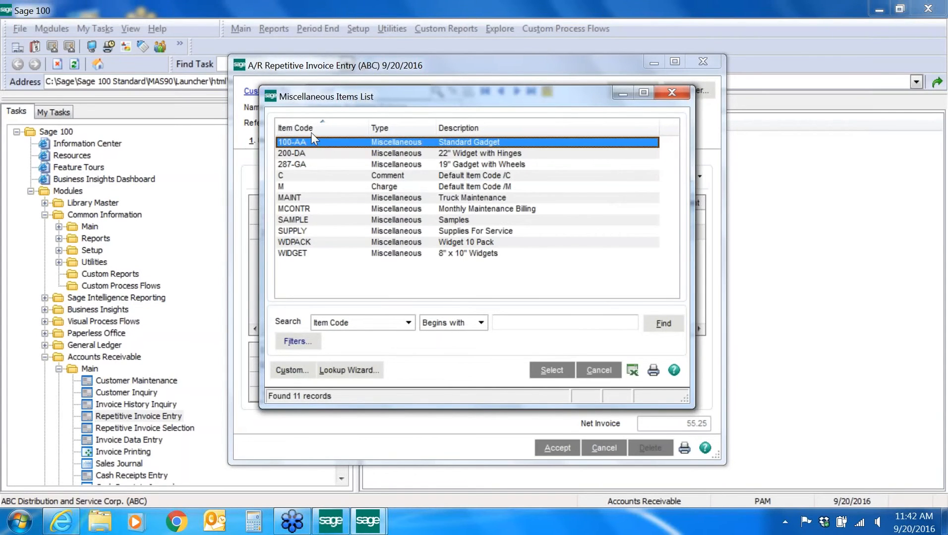
click(469, 209)
key(Return)
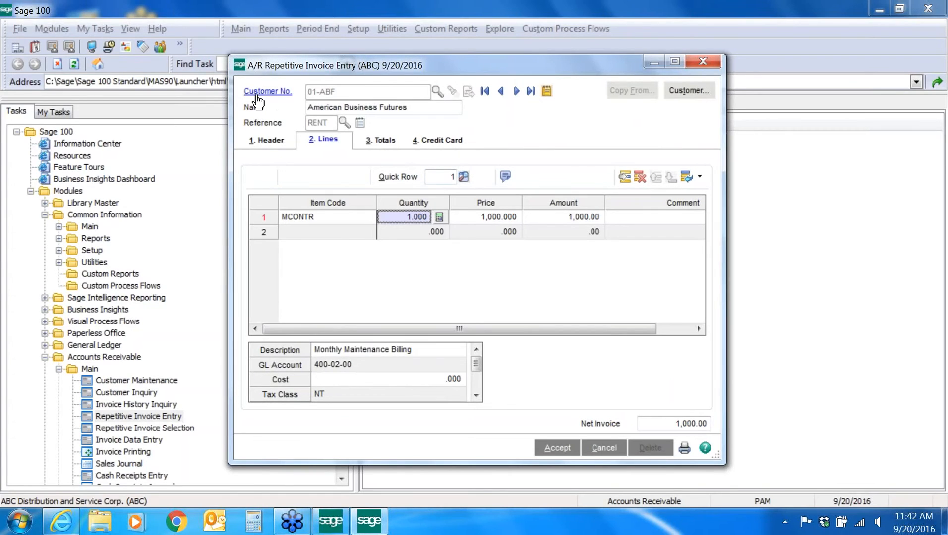
Review the totals and header of the RENT invoice, accept it, and close Repetitive Invoice Entry.
key(alt+3)
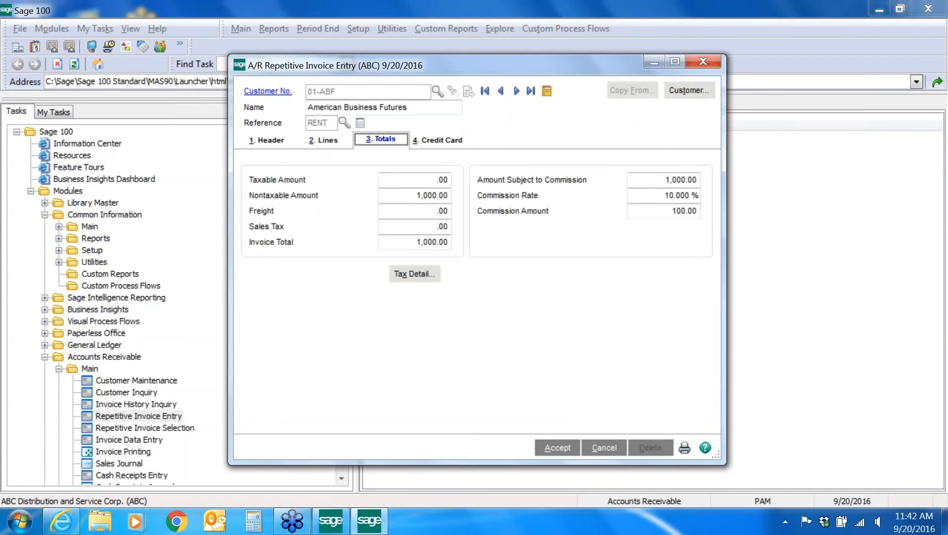
key(alt+1)
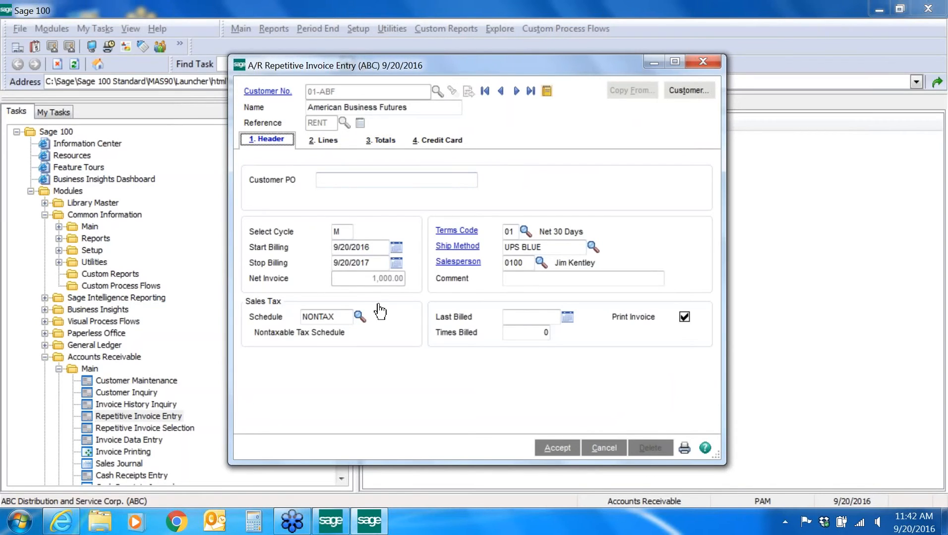
click(555, 449)
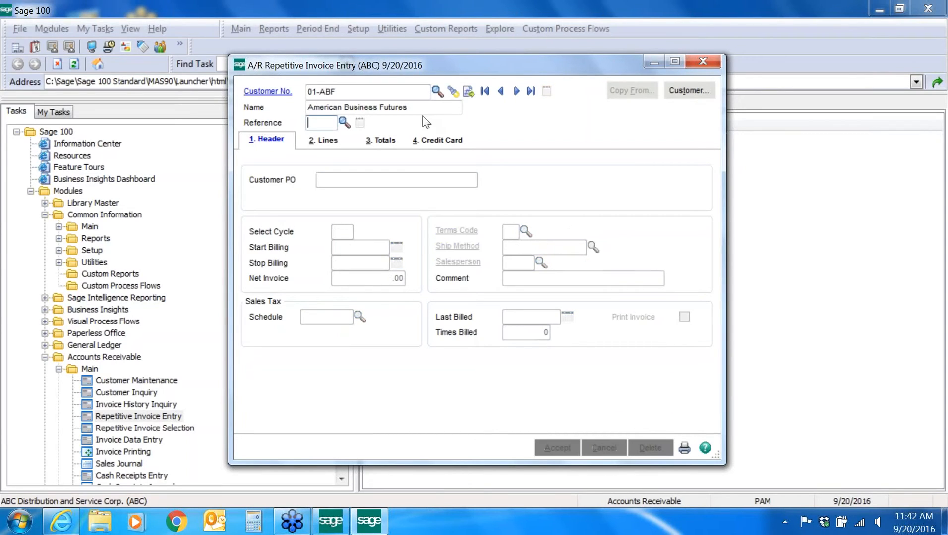
click(703, 61)
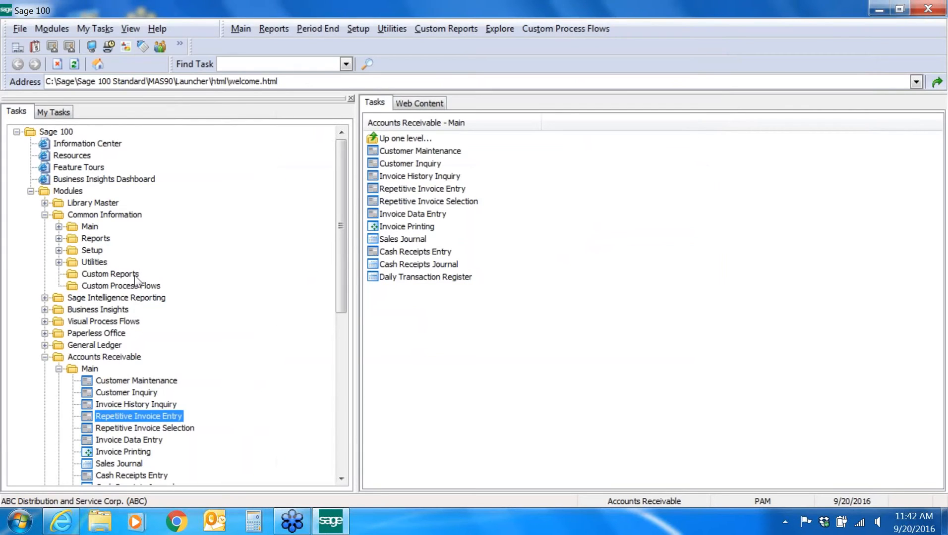
Open Repetitive Invoice Selection and create a new invoice data entry batch with the comment "sept".
double_click(145, 428)
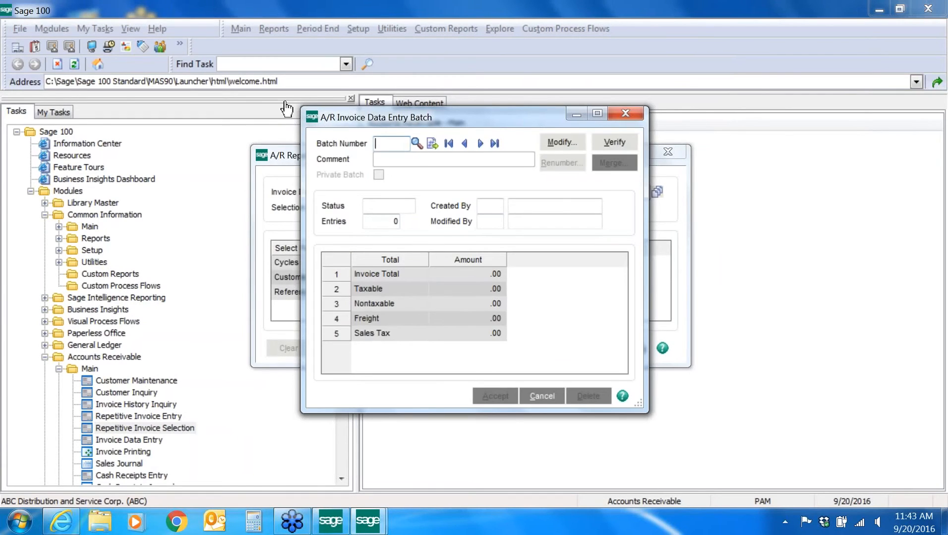
click(433, 144)
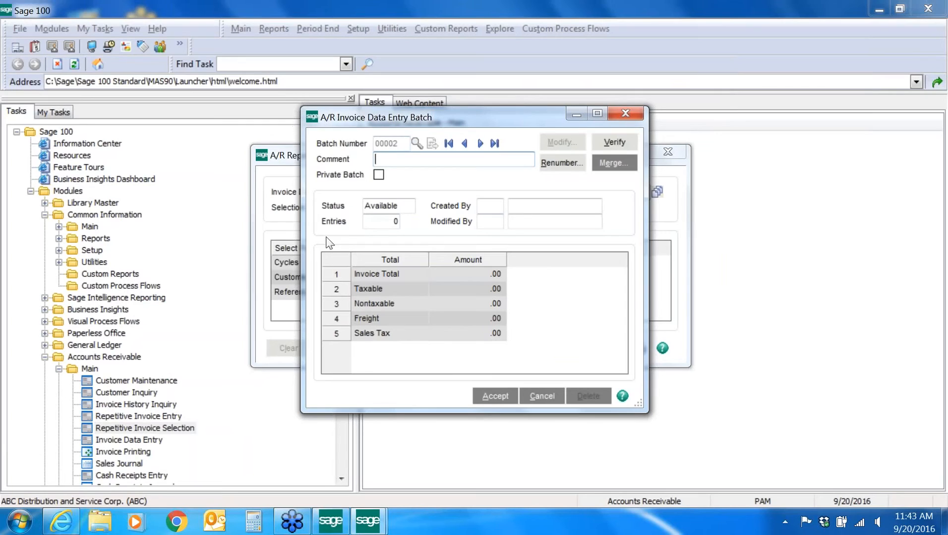
text(sept)
key(Return)
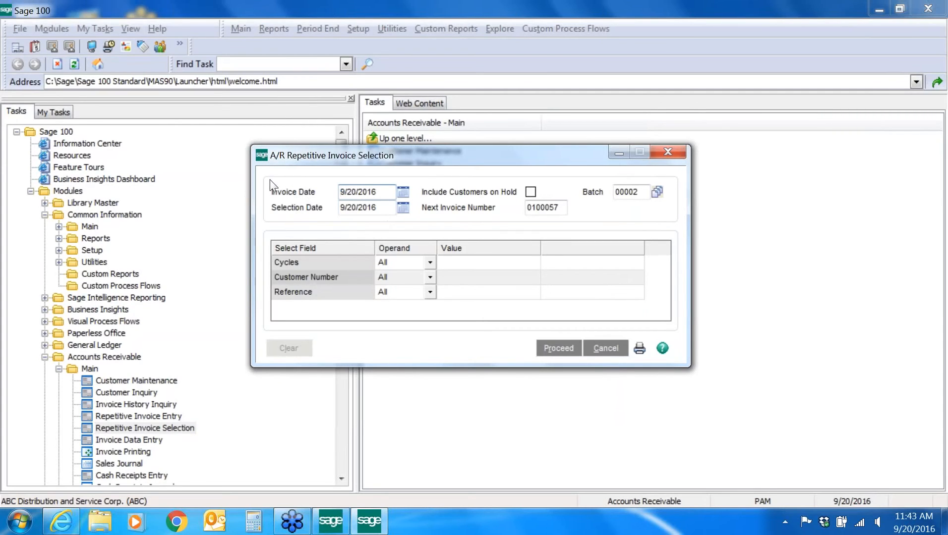
Limit the repetitive invoice selection to cycles equal to M, process it, and close the selection window.
key(alt+Down)
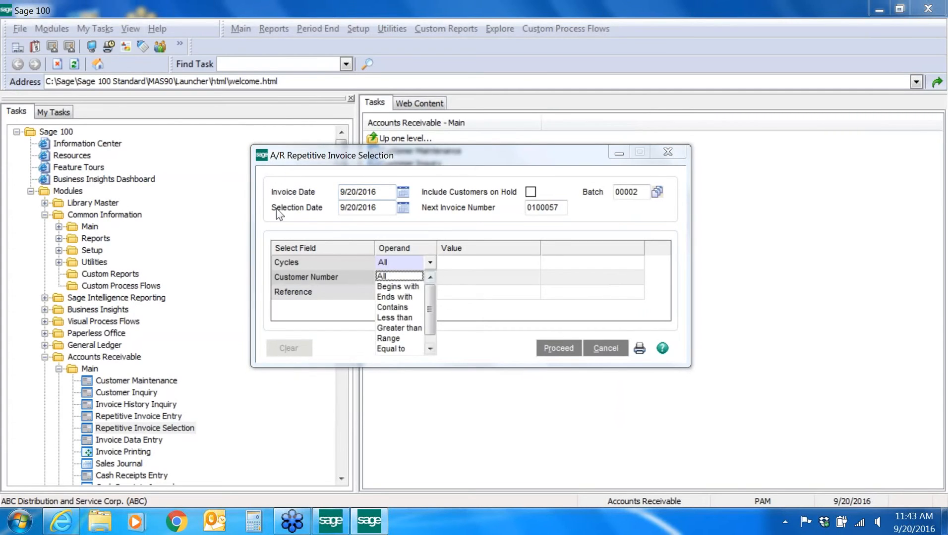
click(390, 349)
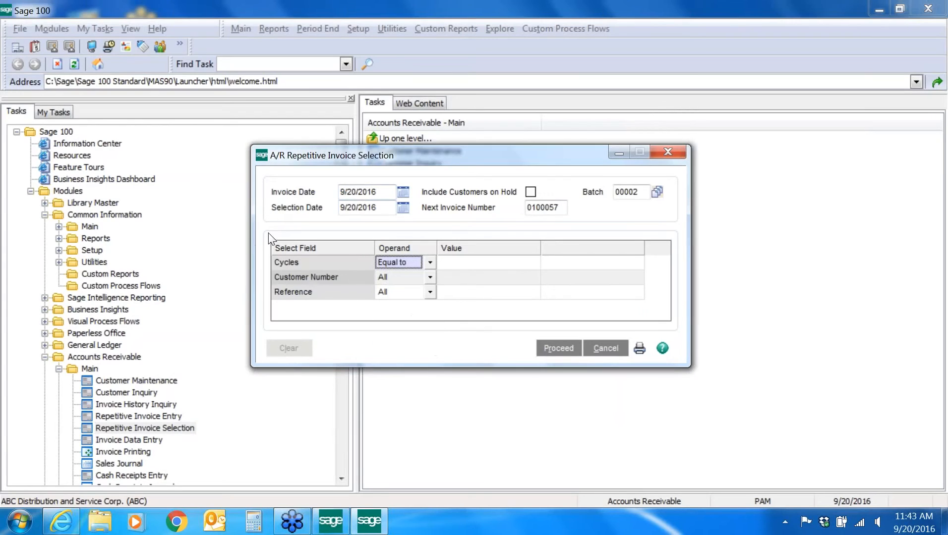
click(469, 258)
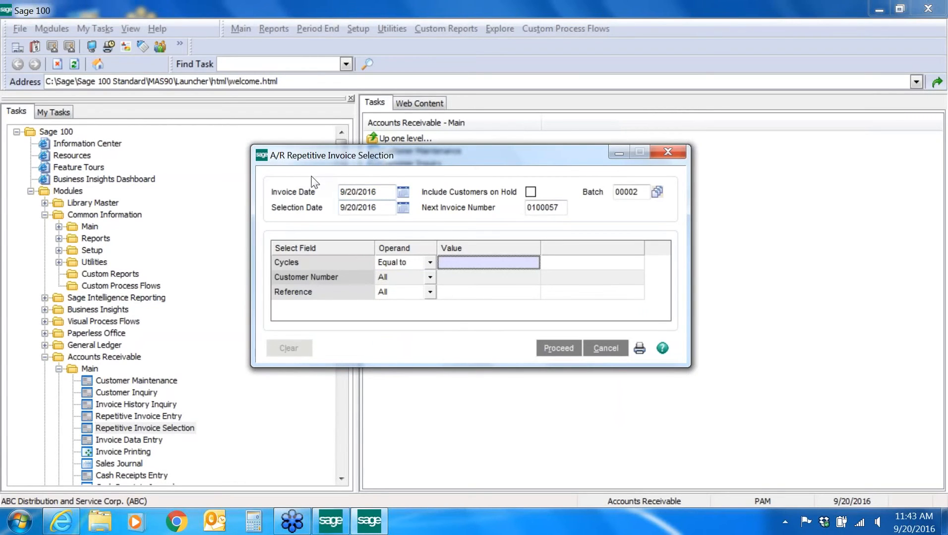
text(M)
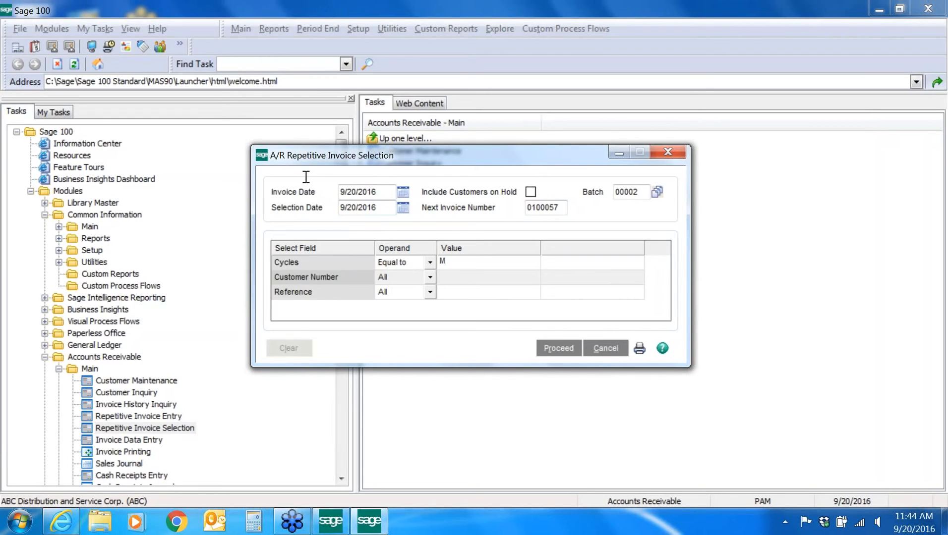
key(alt+p)
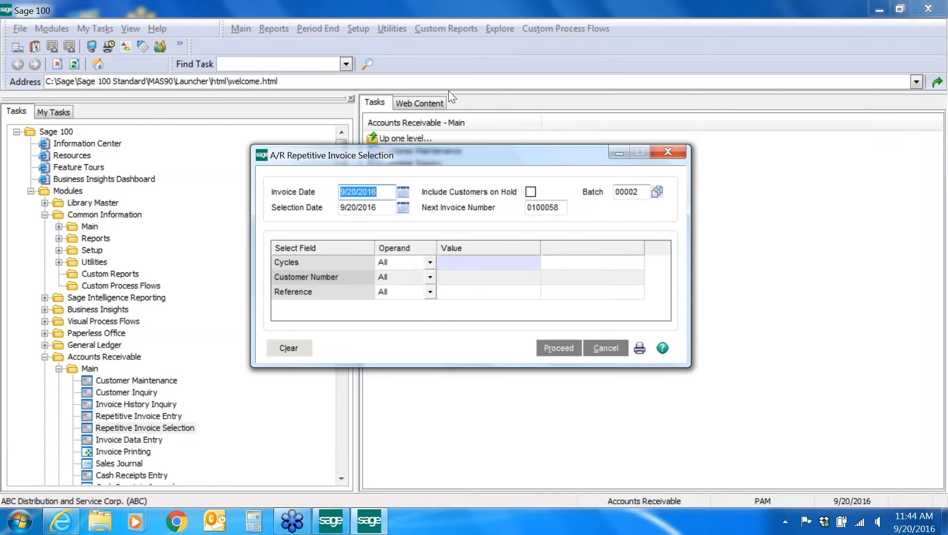
click(668, 153)
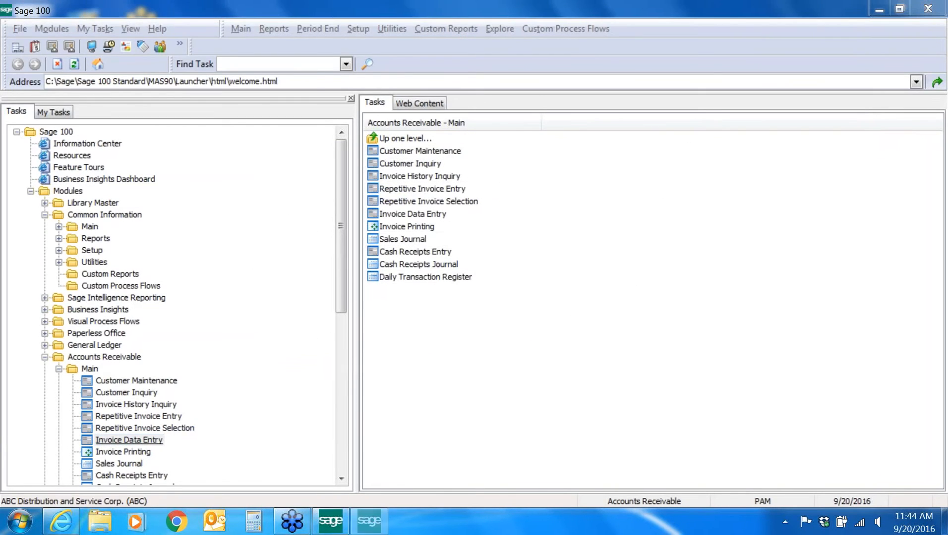
Open the "sept" batch in Invoice Data Entry, review the header of its last invoice, and close the window.
click(129, 440)
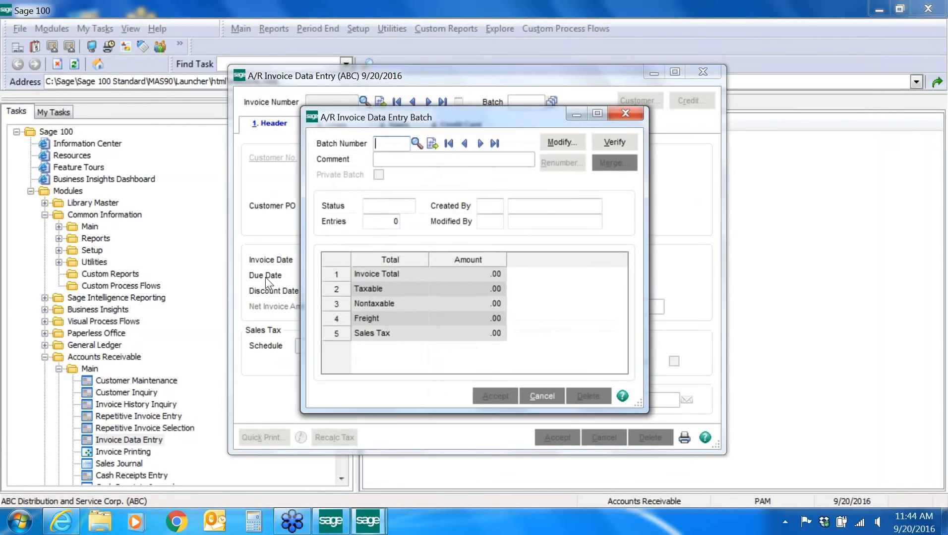
click(417, 143)
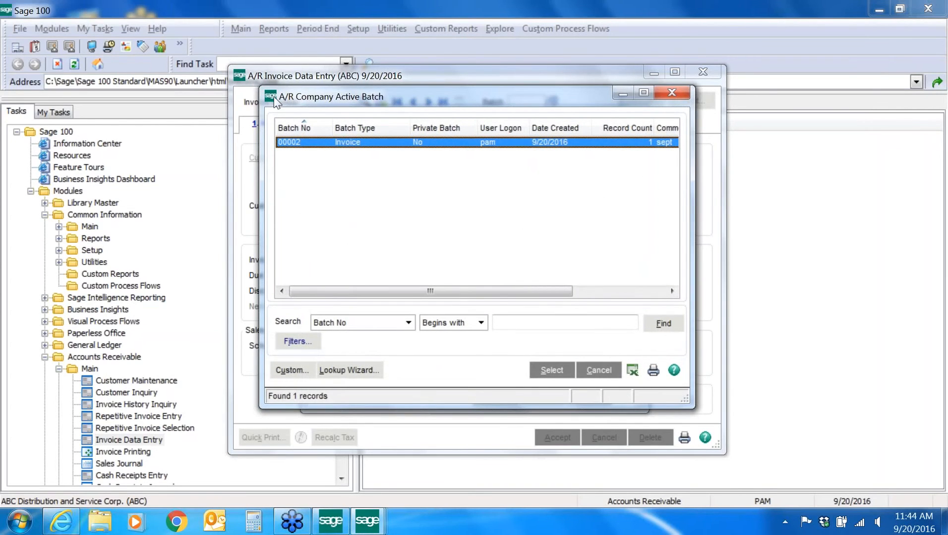
double_click(293, 142)
key(alt+a)
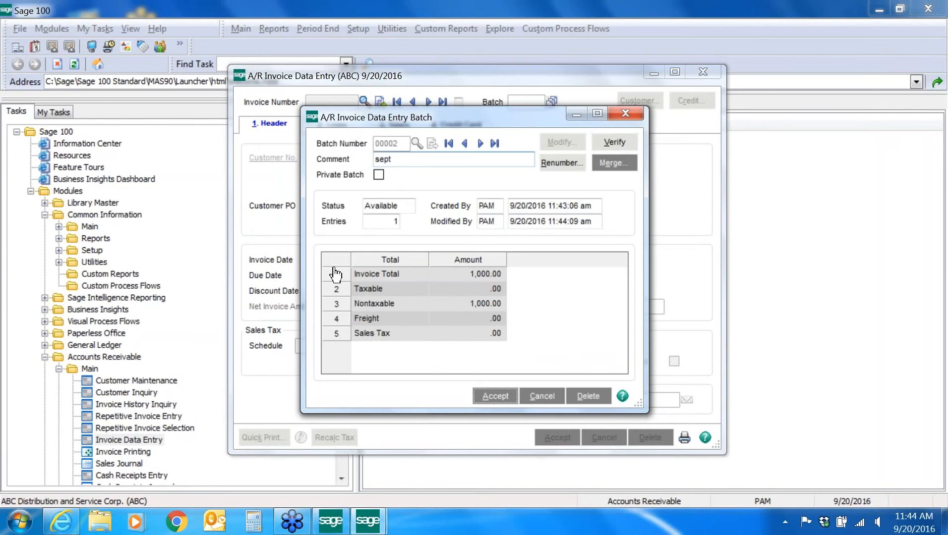
click(442, 102)
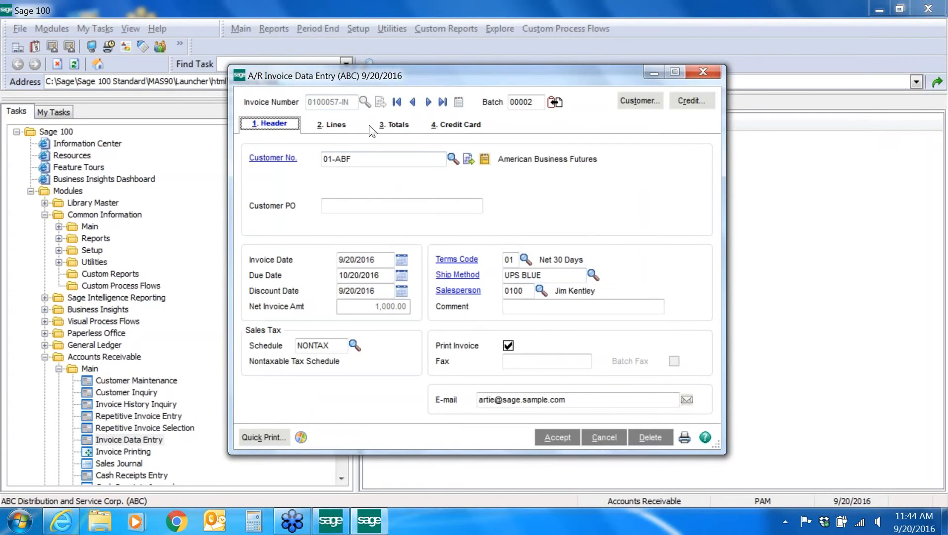
click(709, 71)
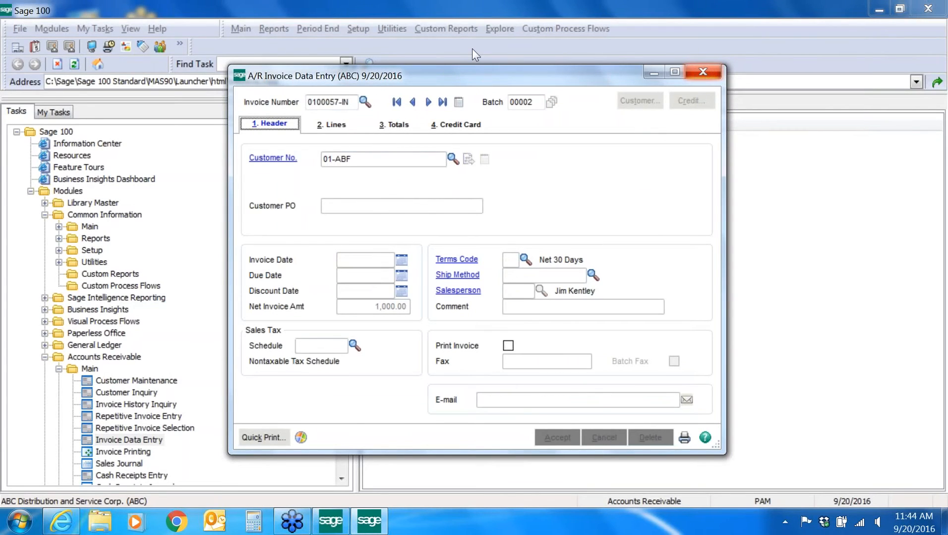
Open Repetitive Invoice Selection for the "sept" batch, review the selection options, and leave the window.
click(128, 429)
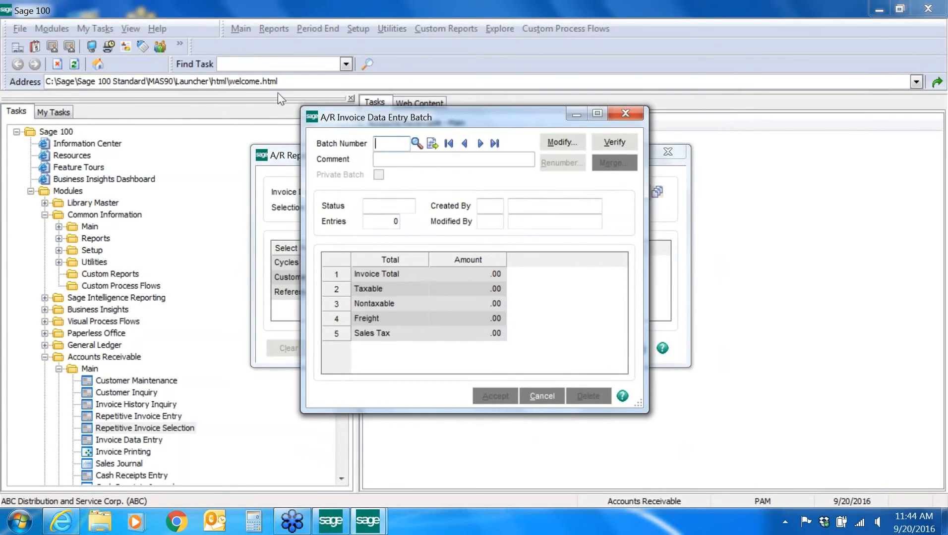
click(417, 143)
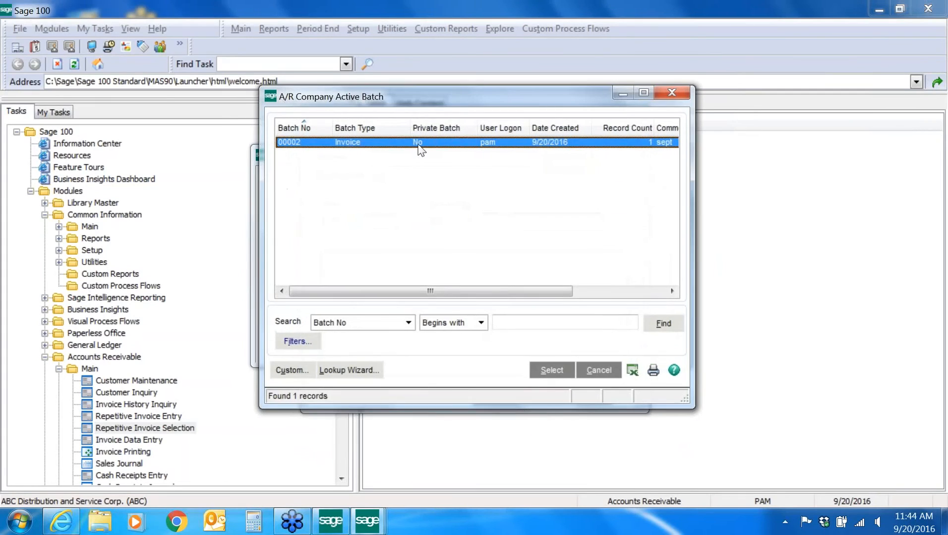
double_click(418, 143)
click(491, 395)
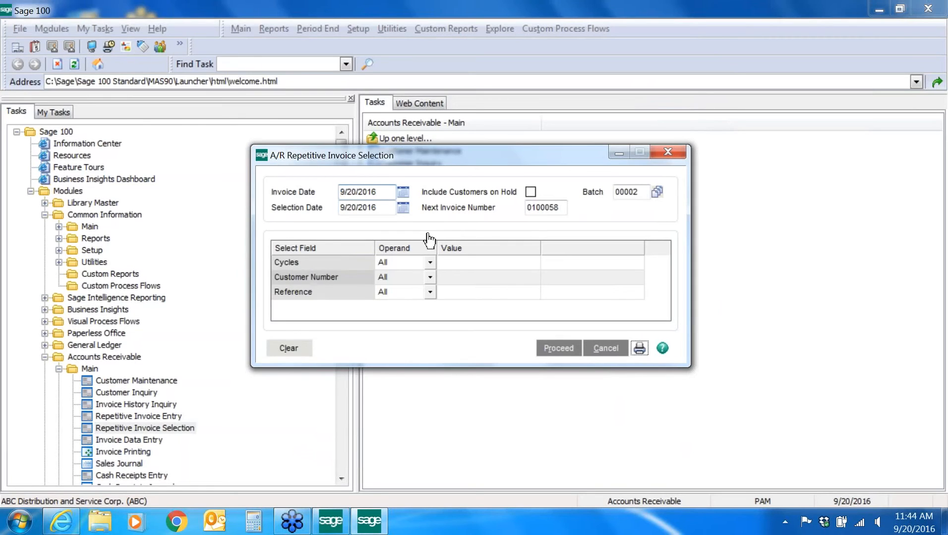
click(559, 348)
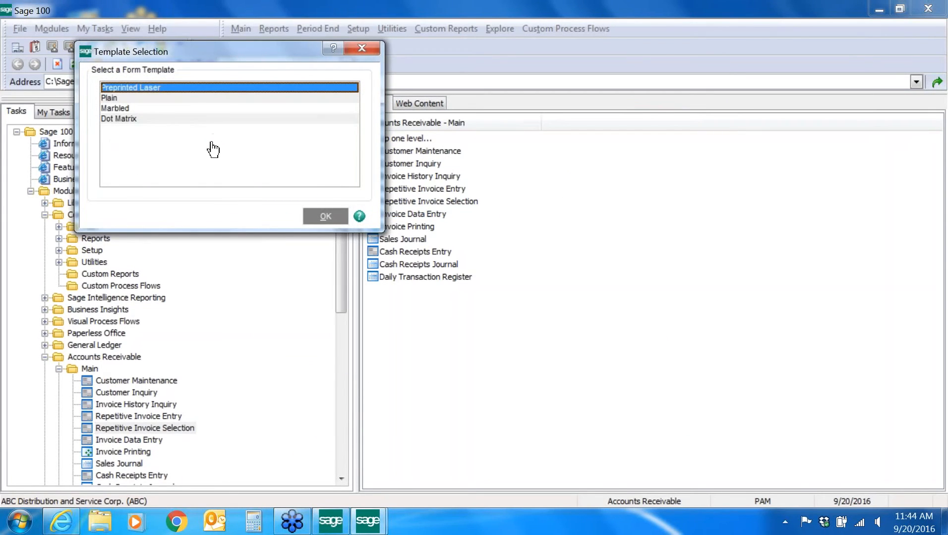
Open Invoice Printing with the Preprinted Laser template for batch 00002, review the print options, and close it without printing.
key(Return)
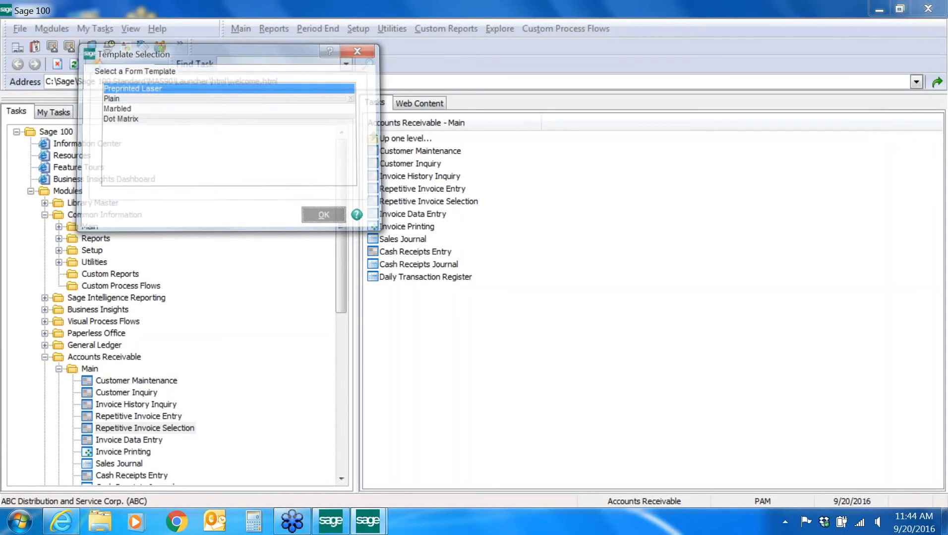
click(330, 189)
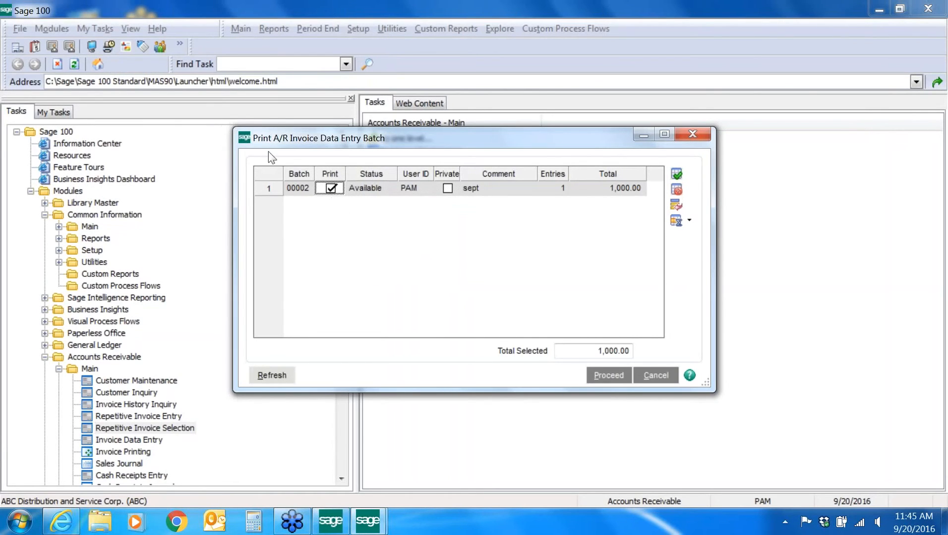
click(609, 380)
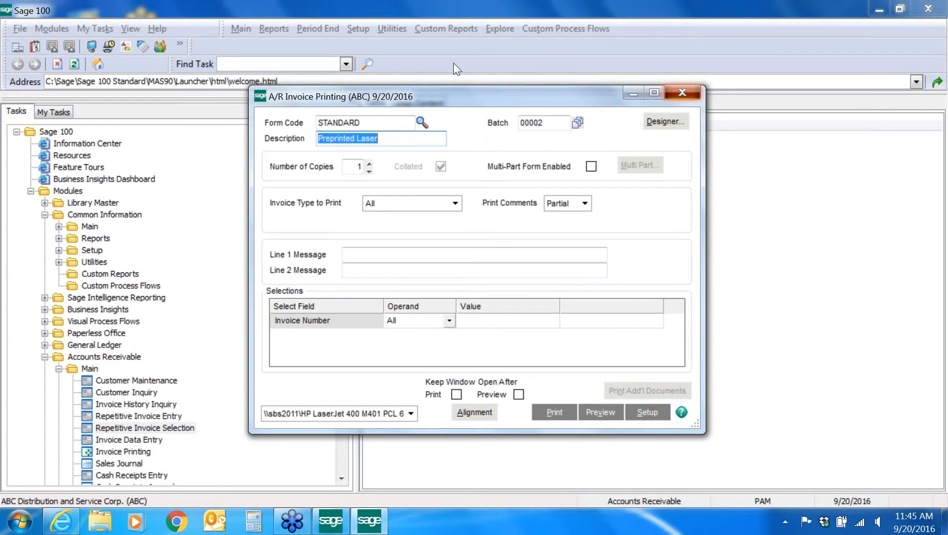
click(682, 92)
Reopen Repetitive Invoice Selection for batch 00002 and clear the previously selected repetitive invoices.
click(430, 201)
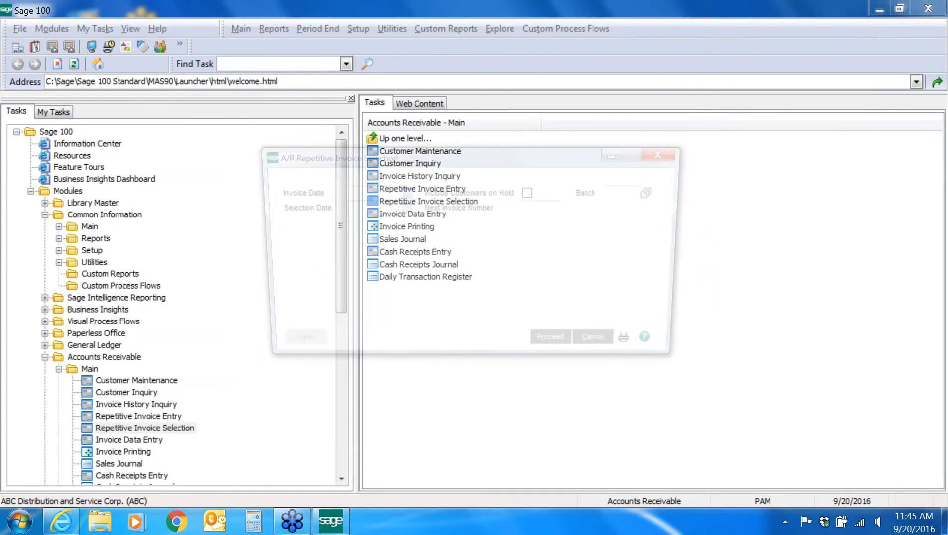
click(417, 143)
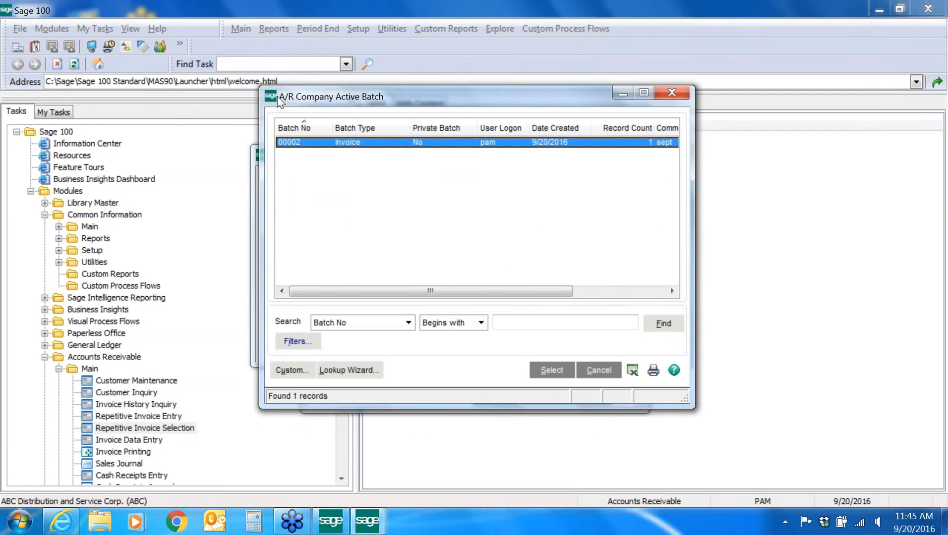
key(Return)
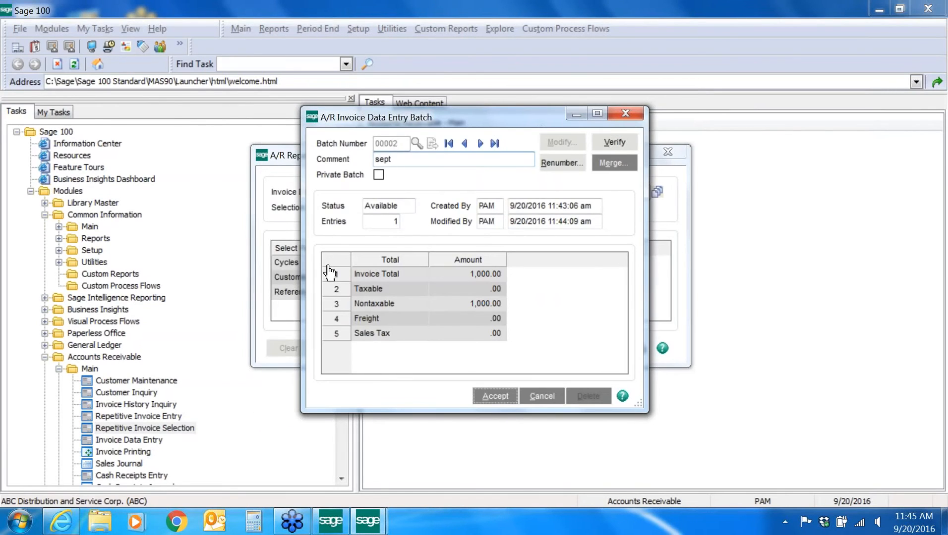
key(Return)
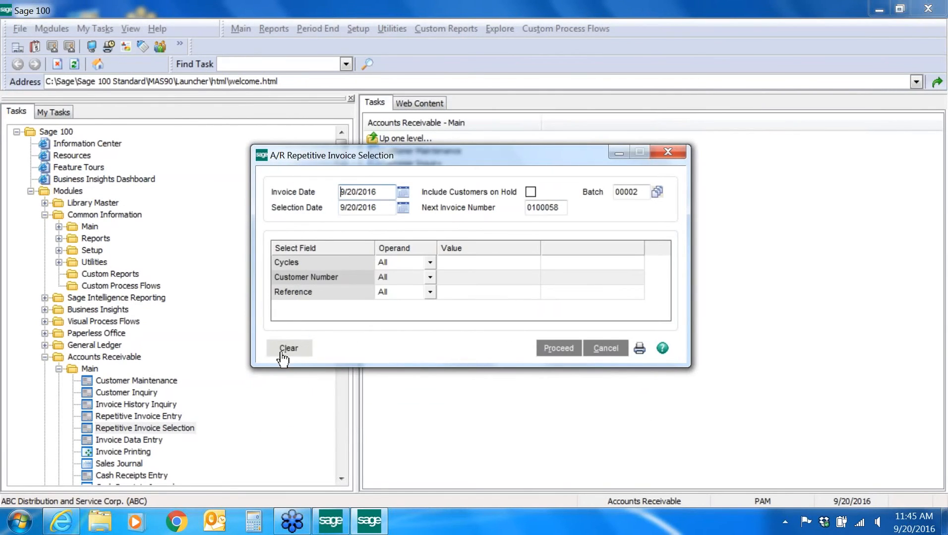
key(shift+Tab)
key(space)
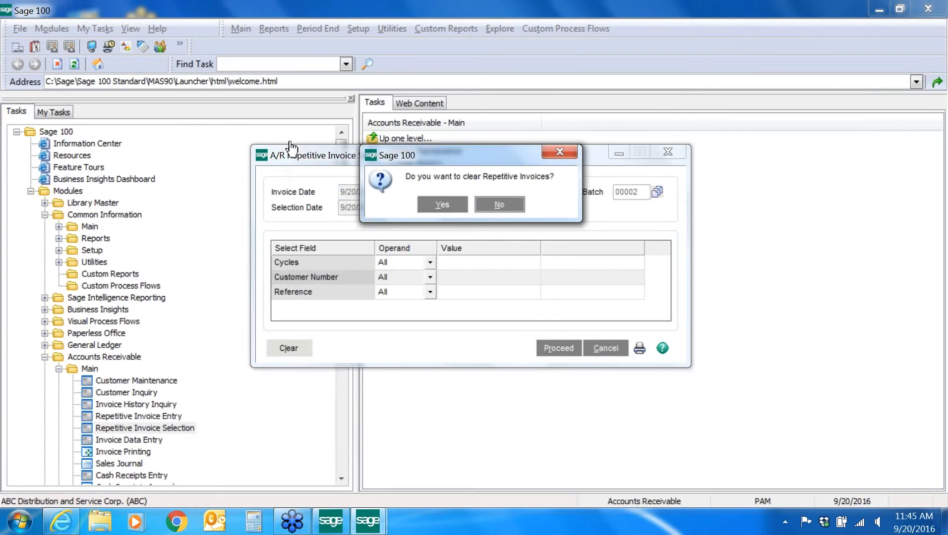
key(Left)
key(Return)
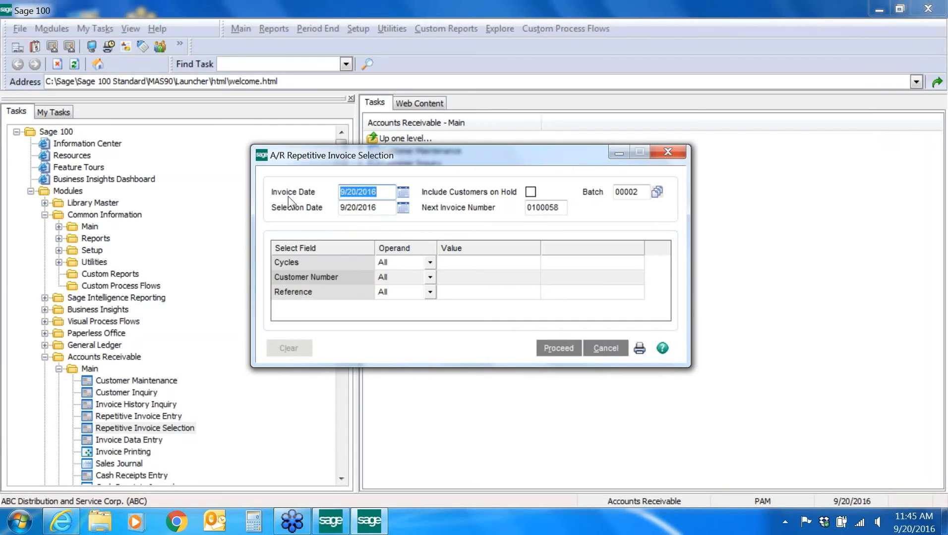
Limit the repetitive invoice selection to references equal to RENT, process it, and close the selection window.
click(429, 292)
click(391, 279)
click(460, 292)
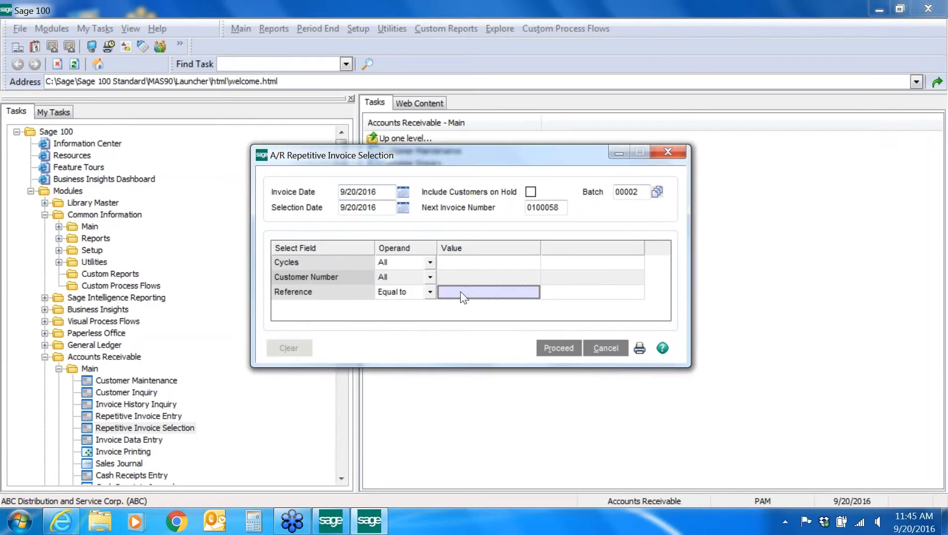
text(RENT)
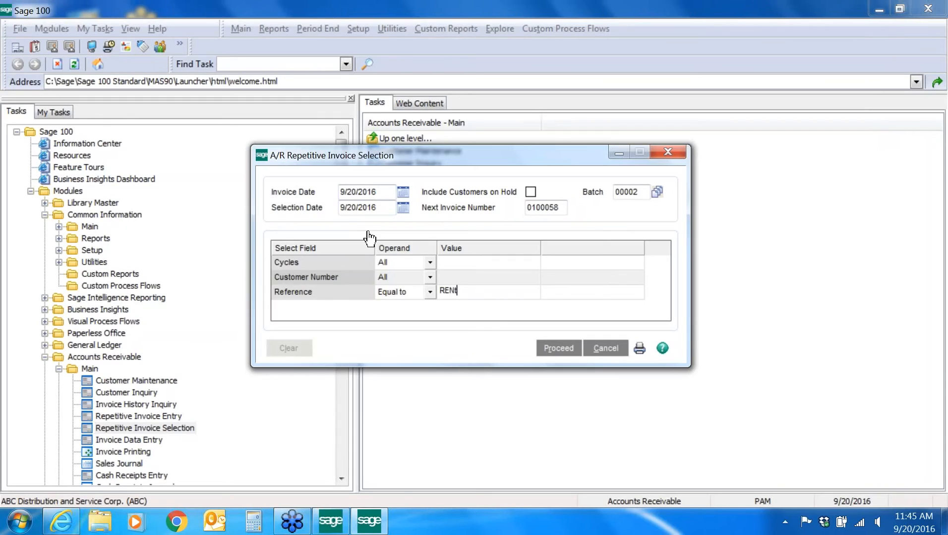
key(alt+p)
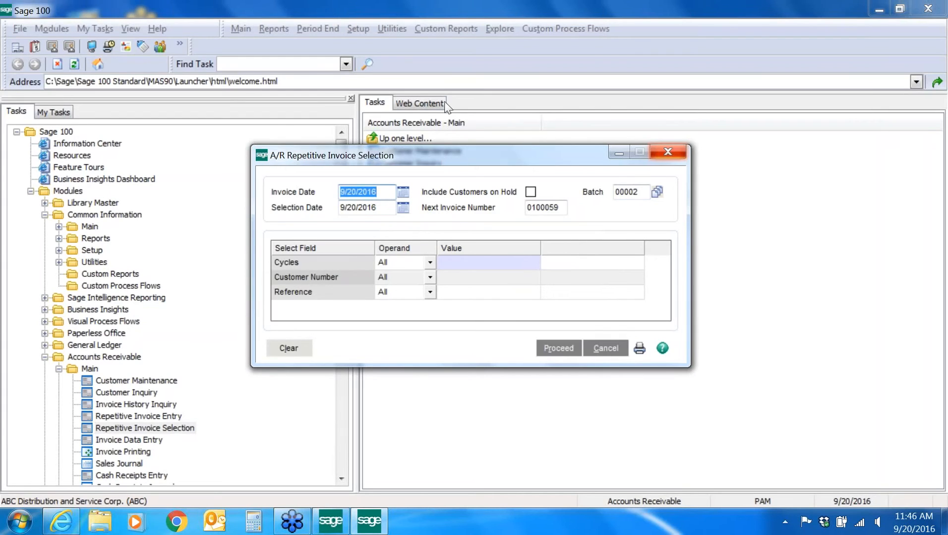
click(667, 152)
Reopen batch 00002 in Invoice Data Entry, review the invoice generated from the RENT selection, and close the window.
double_click(139, 440)
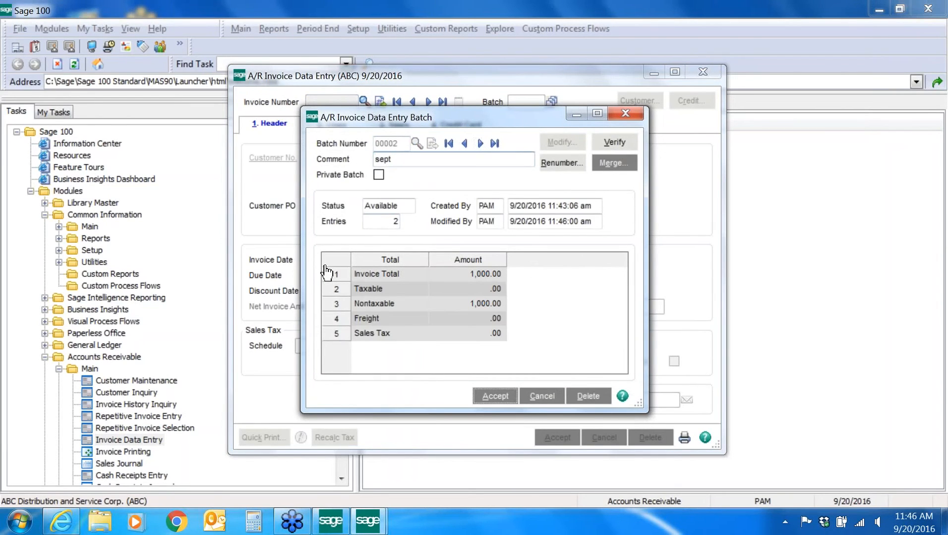
key(Return)
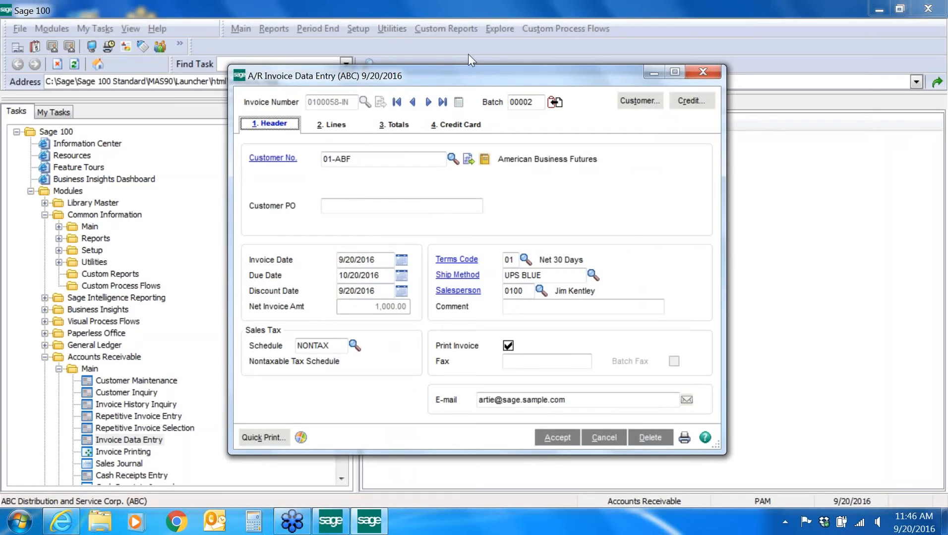
click(700, 74)
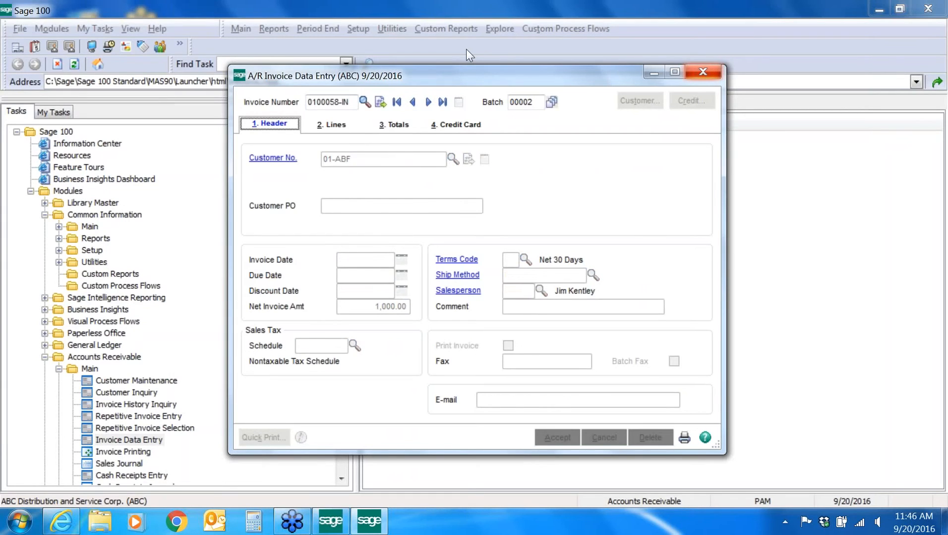
Review the header and totals of the RENT repetitive invoice for American Business Futures, and close Repetitive Invoice Entry without changes.
click(155, 416)
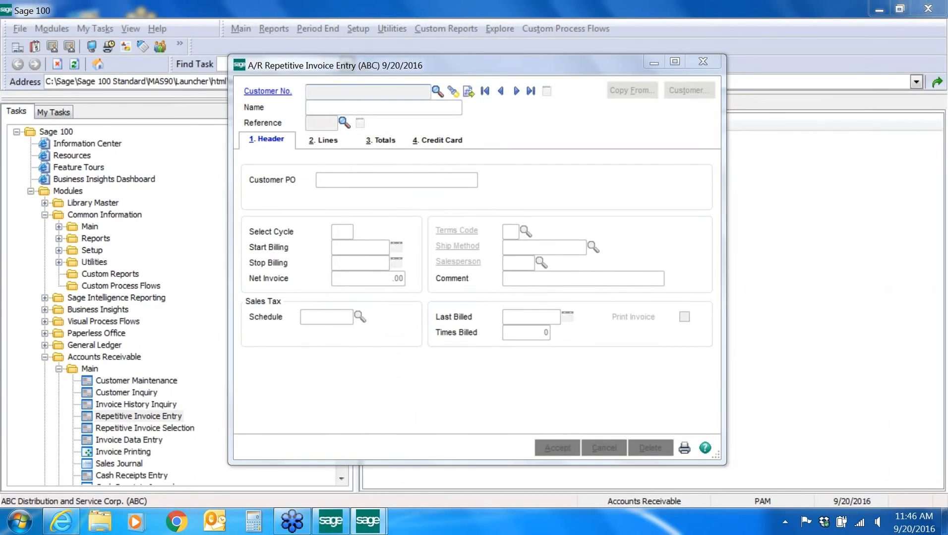
click(345, 122)
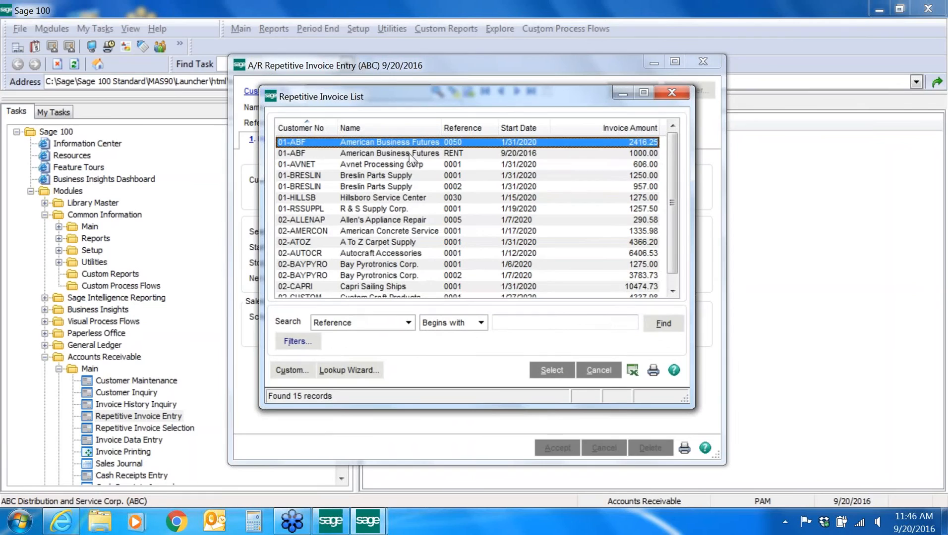
key(Return)
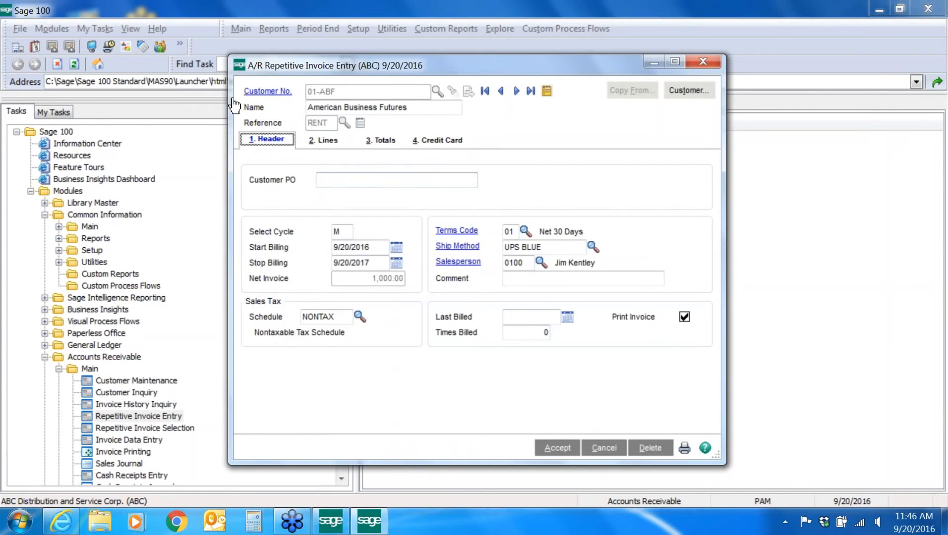
key(alt+3)
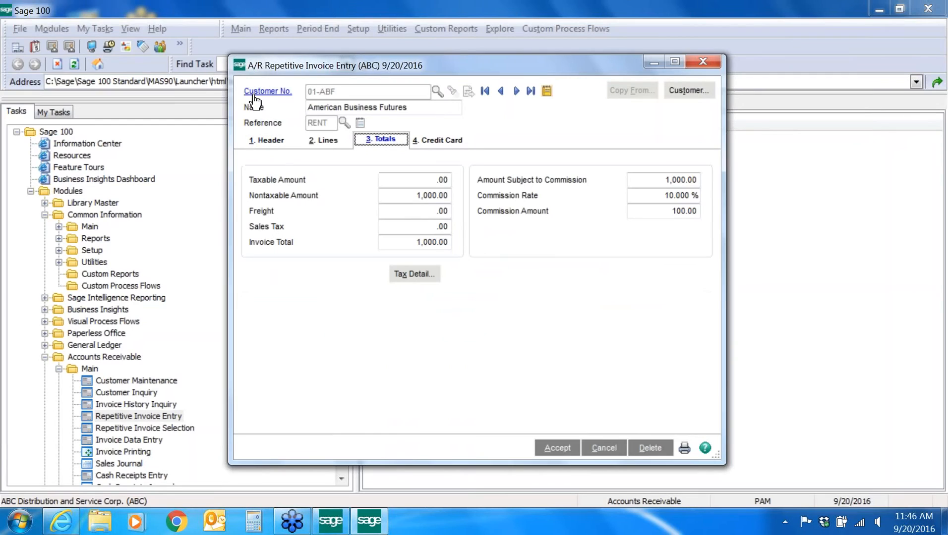
key(alt+1)
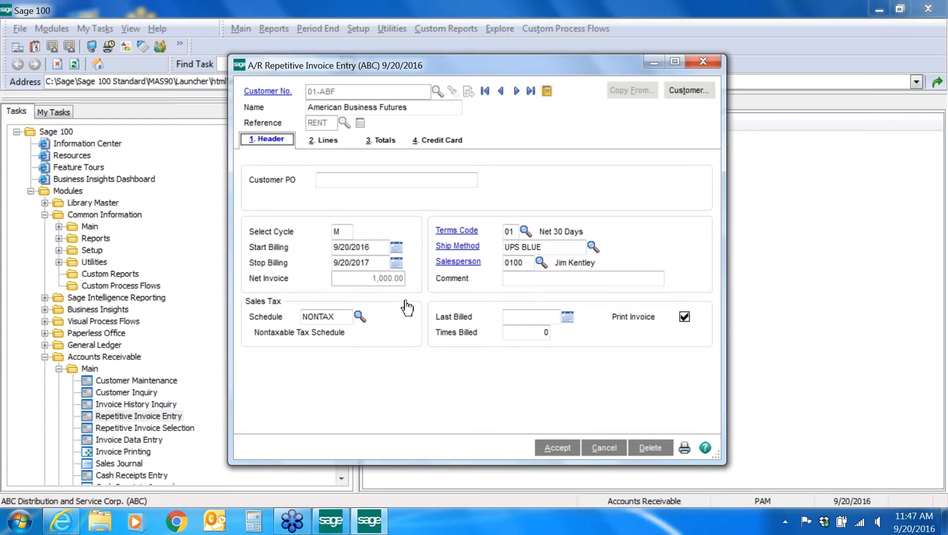
click(603, 448)
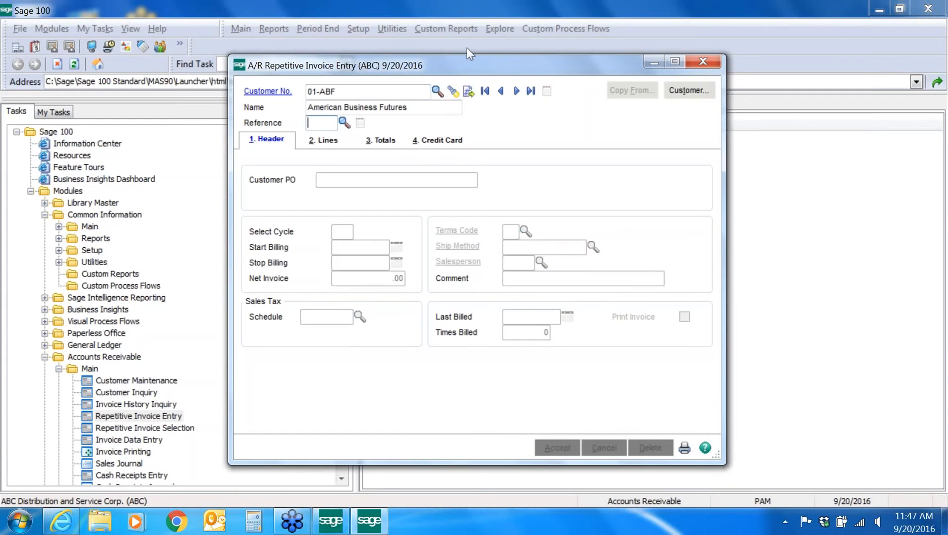
key(Escape)
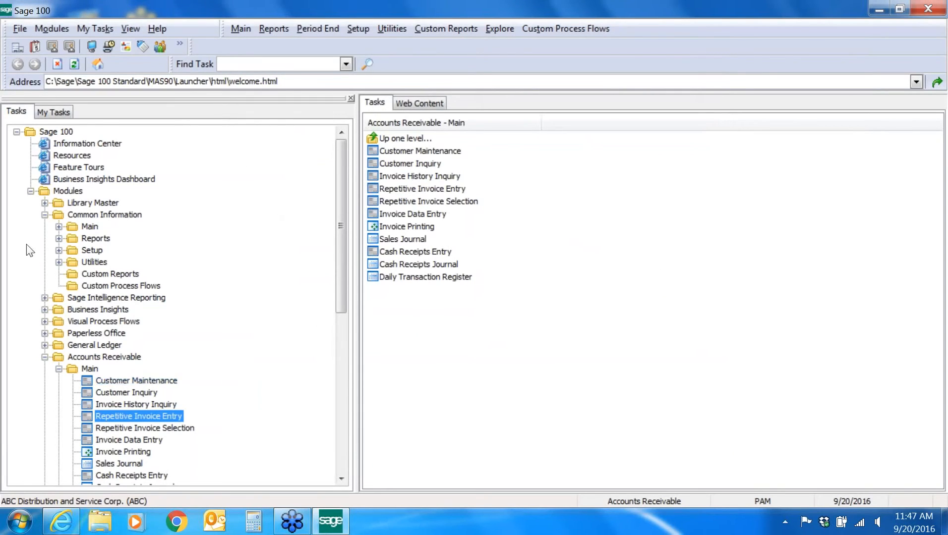
Open the Accounts Receivable Aged Invoice Report and set it to include paid invoices.
click(45, 357)
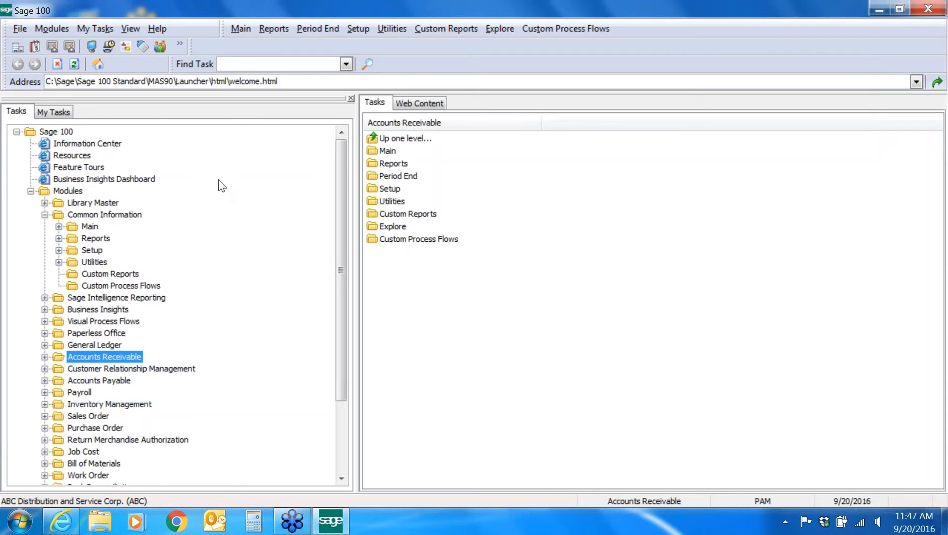
click(394, 164)
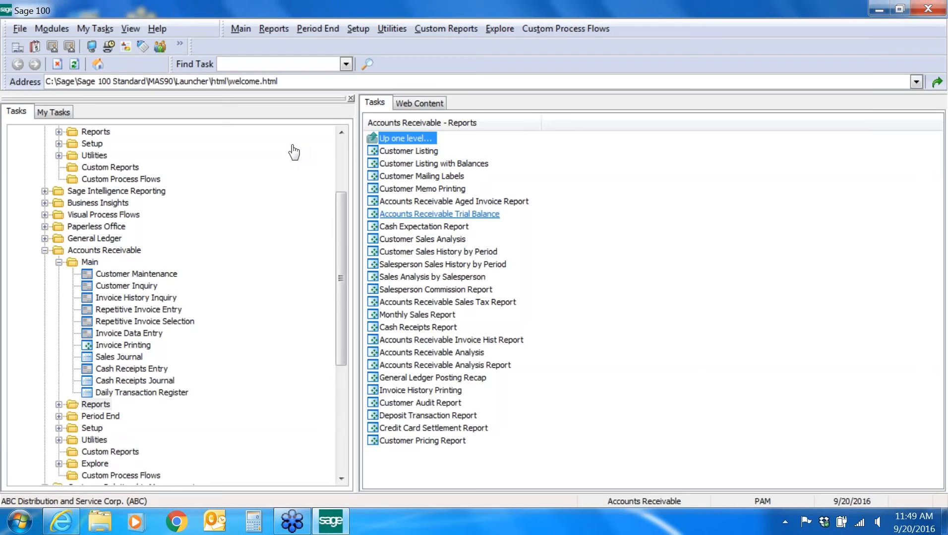
click(455, 203)
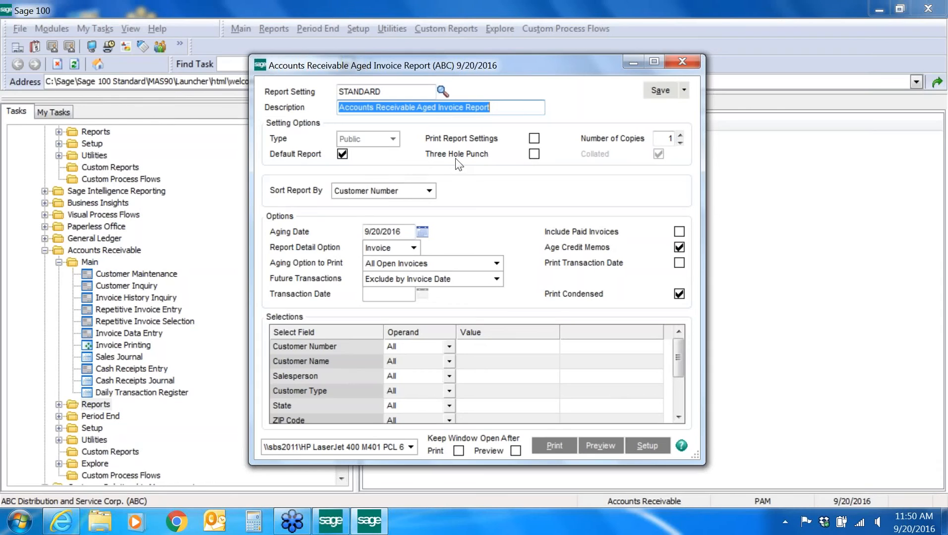
click(678, 232)
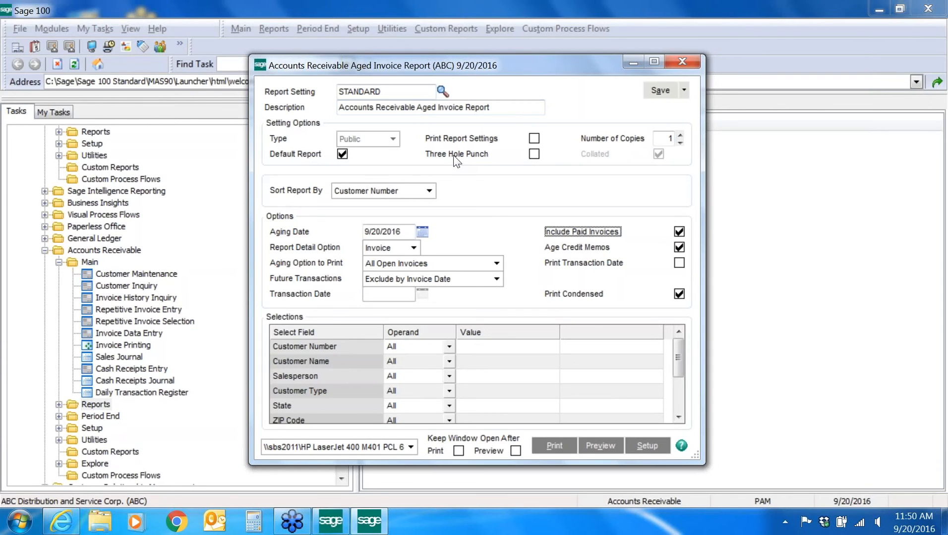
Exclude paid invoices, and review the aging and future transaction options, keeping All Open Invoices and Exclude by Invoice Date.
key(space)
key(alt+Down)
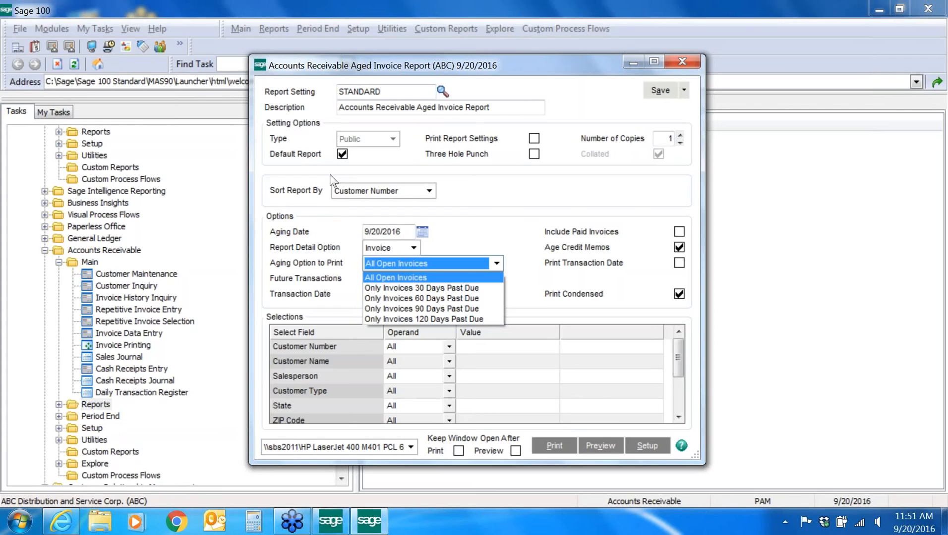
key(Down)
key(Down)
key(Down)
key(Down)
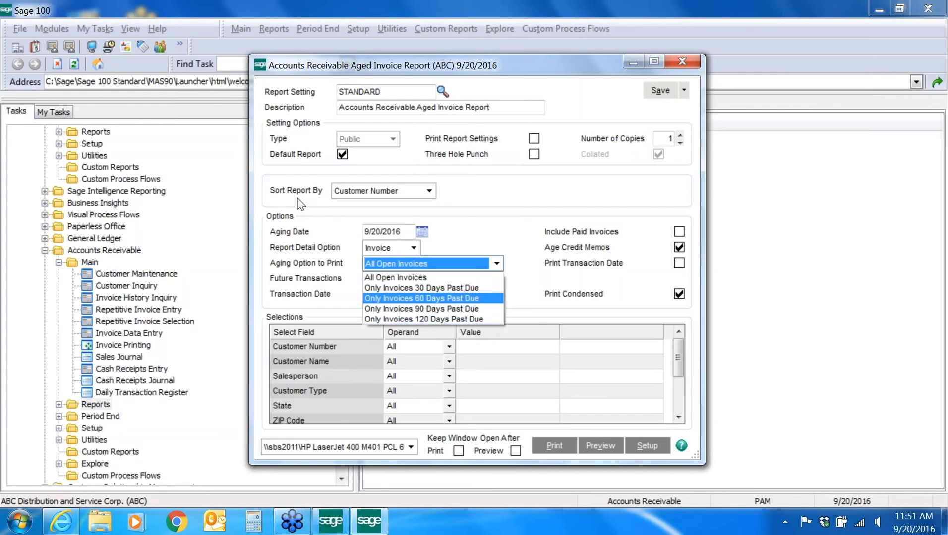
key(Down)
key(Down)
key(Down)
key(Up)
key(Up)
key(Up)
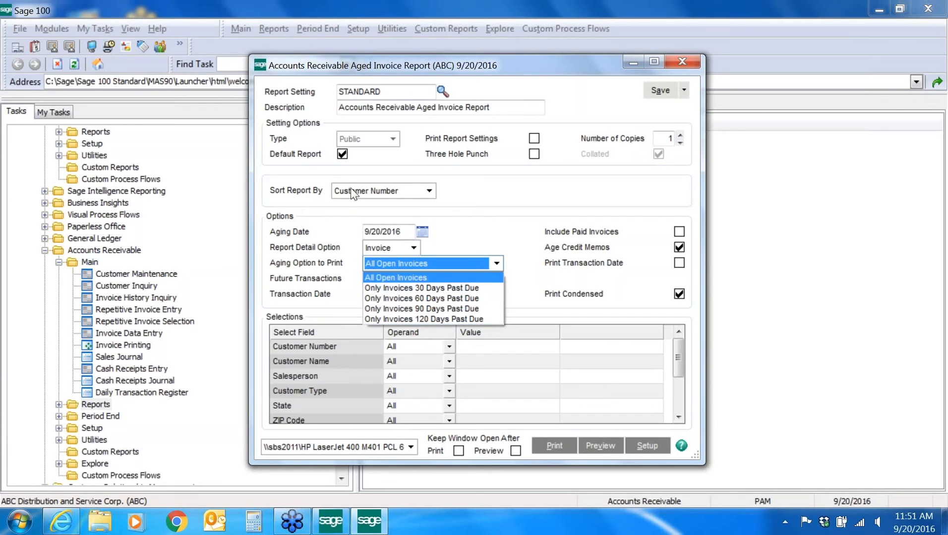
key(Return)
key(Tab)
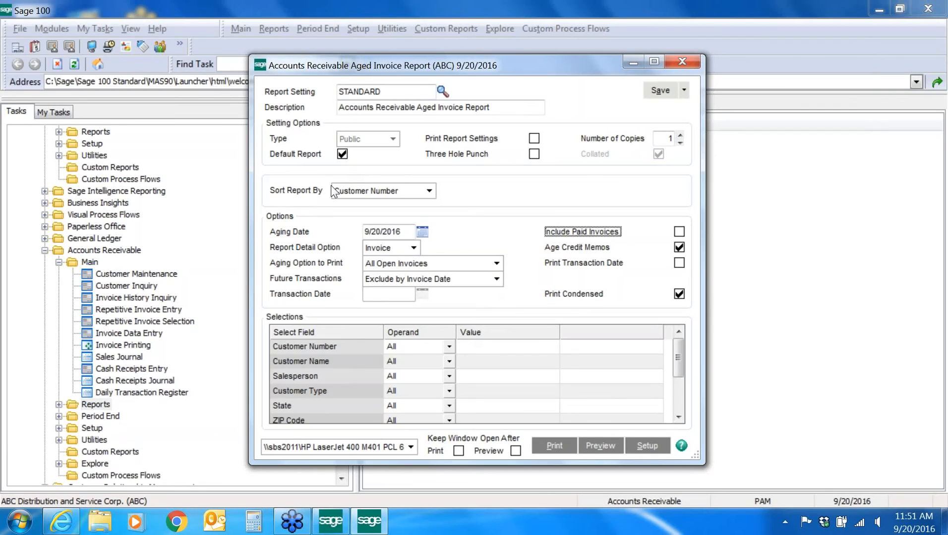
click(496, 278)
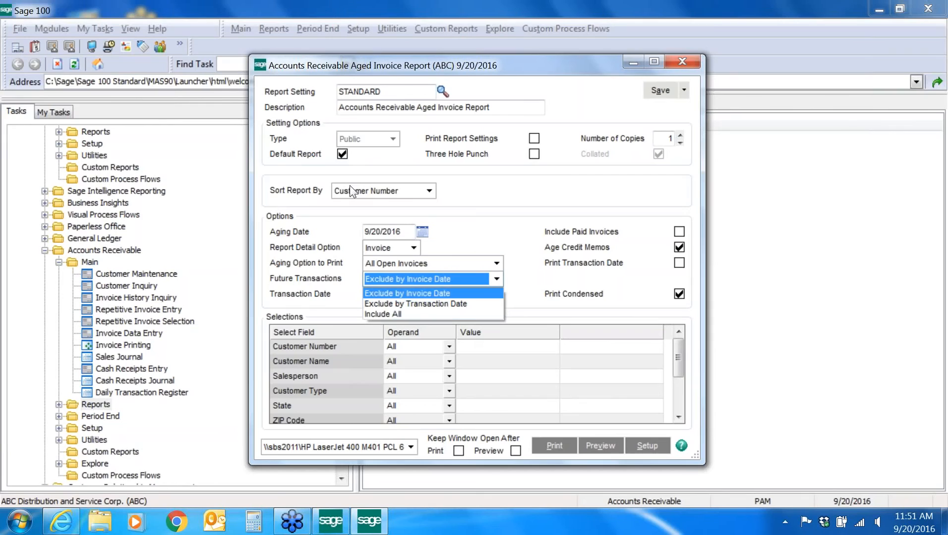
key(Return)
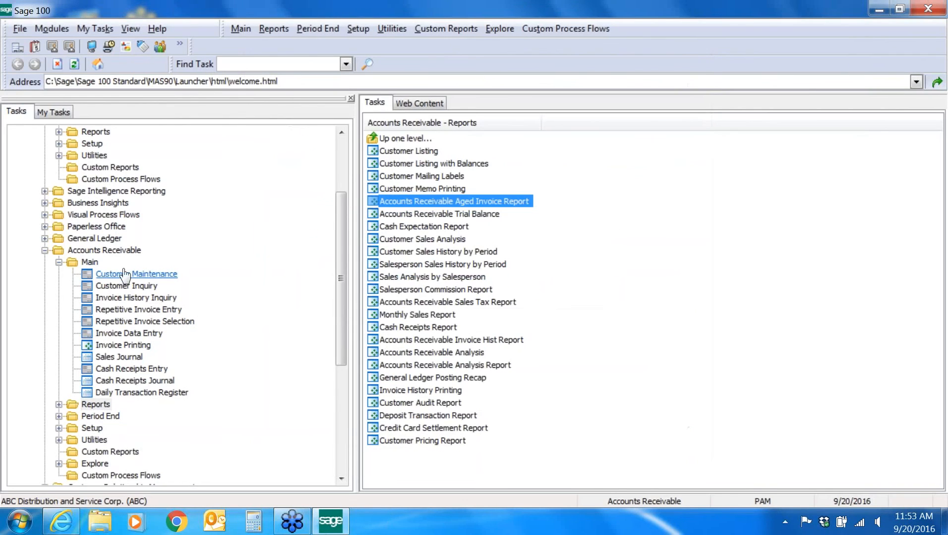
Open Customer Maintenance and bring up the customer lookup list.
click(124, 277)
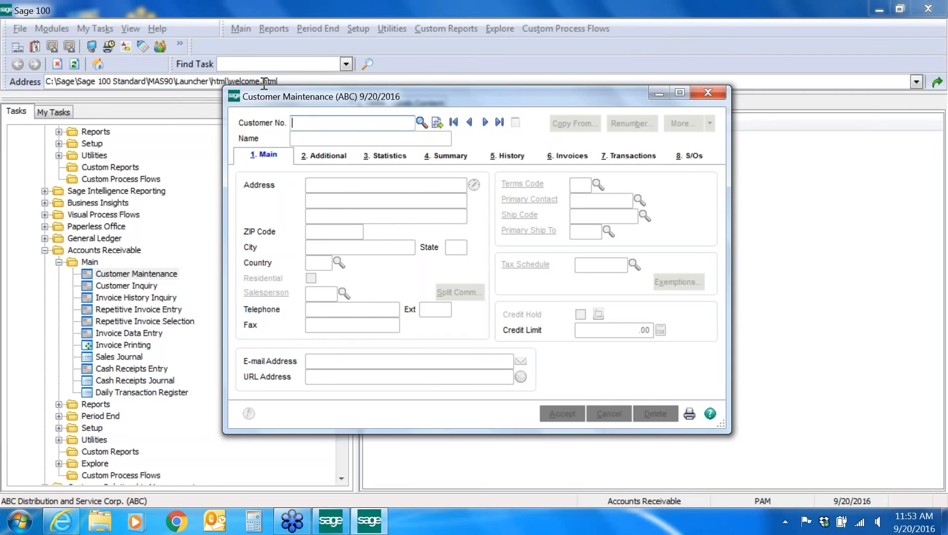
key(F2)
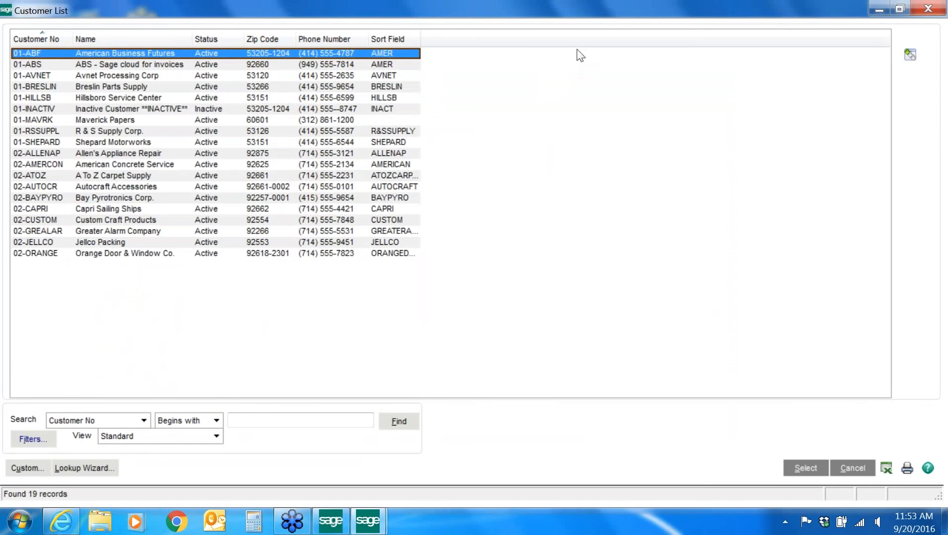
click(925, 11)
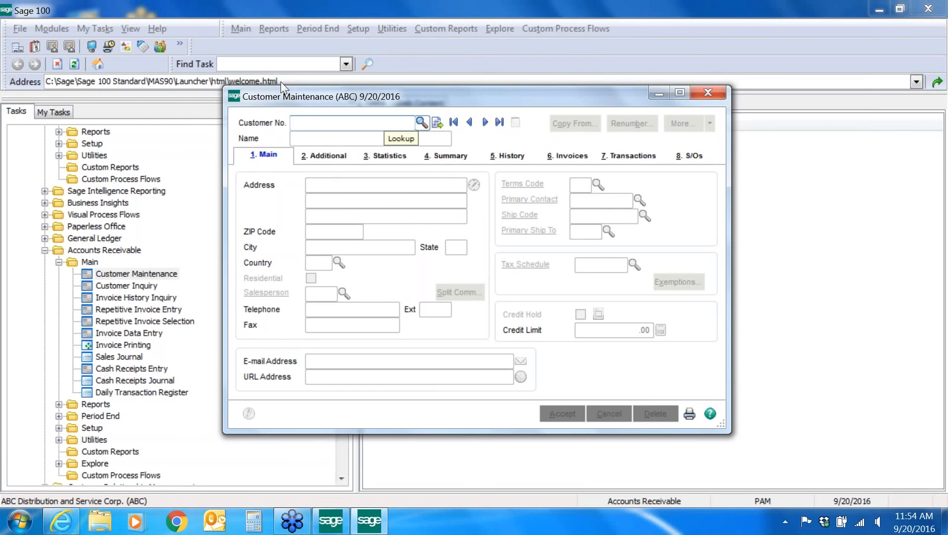
key(F2)
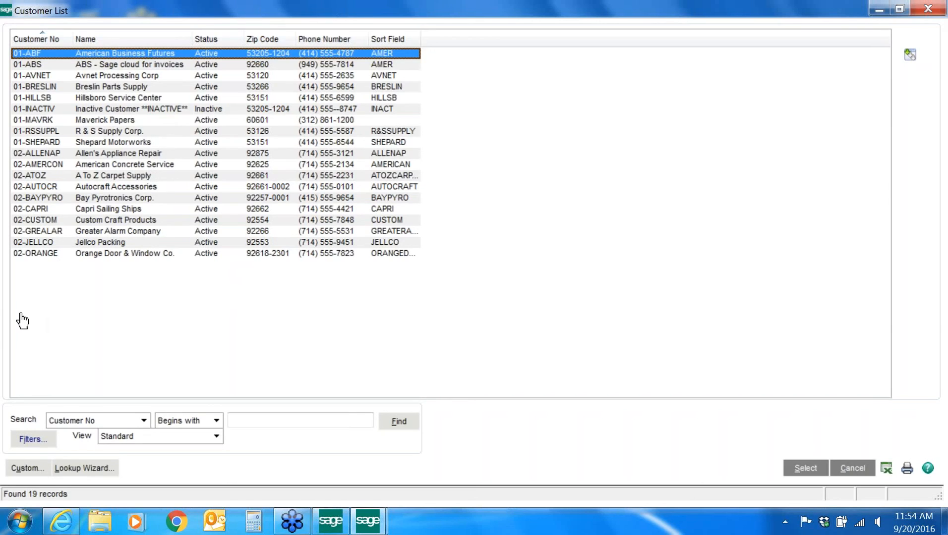
Start a new custom lookup view described as "customer date", not set as default, and proceed to its column selection.
click(31, 467)
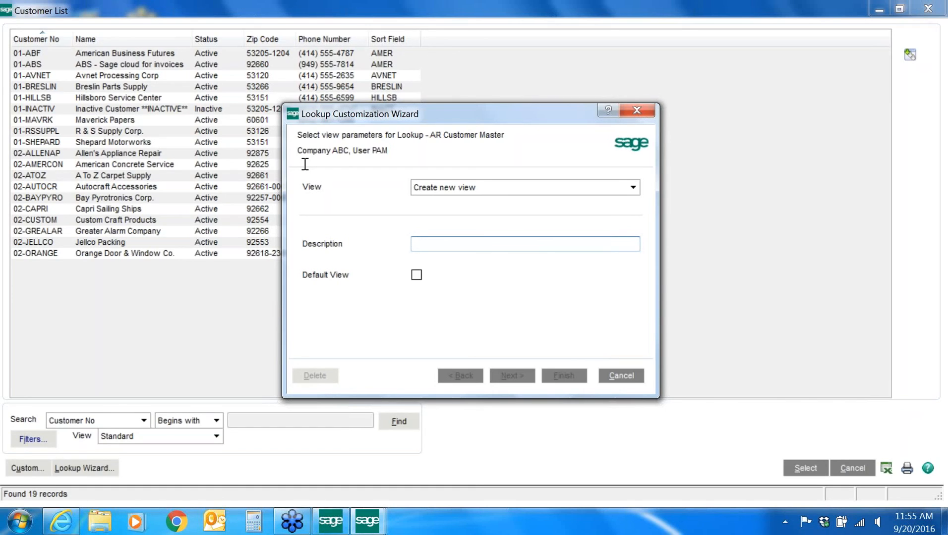
text(customer date)
key(Tab)
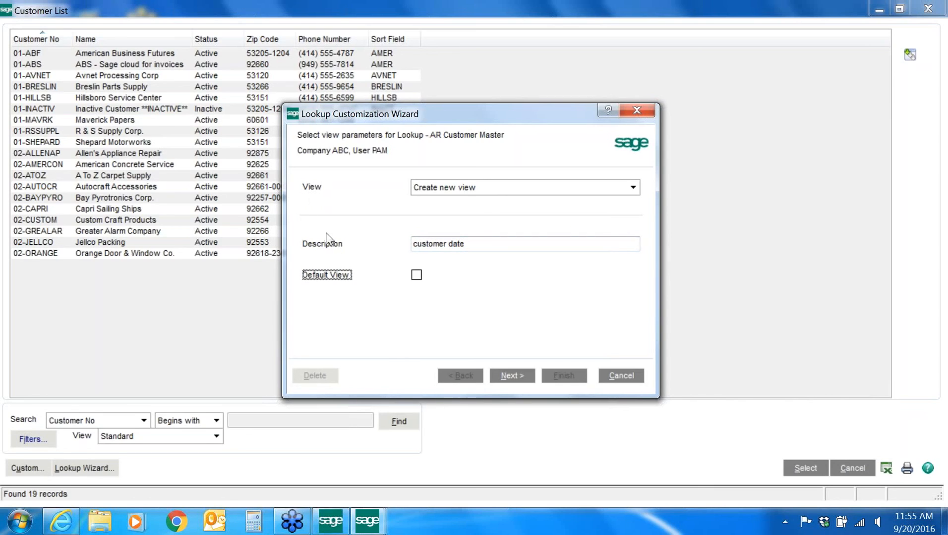
key(Tab)
key(Return)
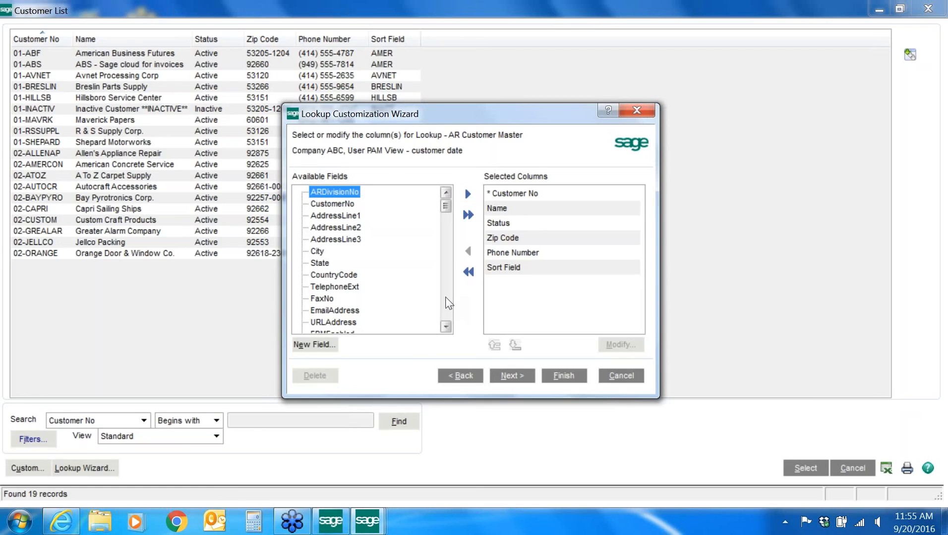
Add the DateEstablished field to the selected columns of the customer date view.
scroll(299, 204, down, 4)
scroll(300, 204, down, 4)
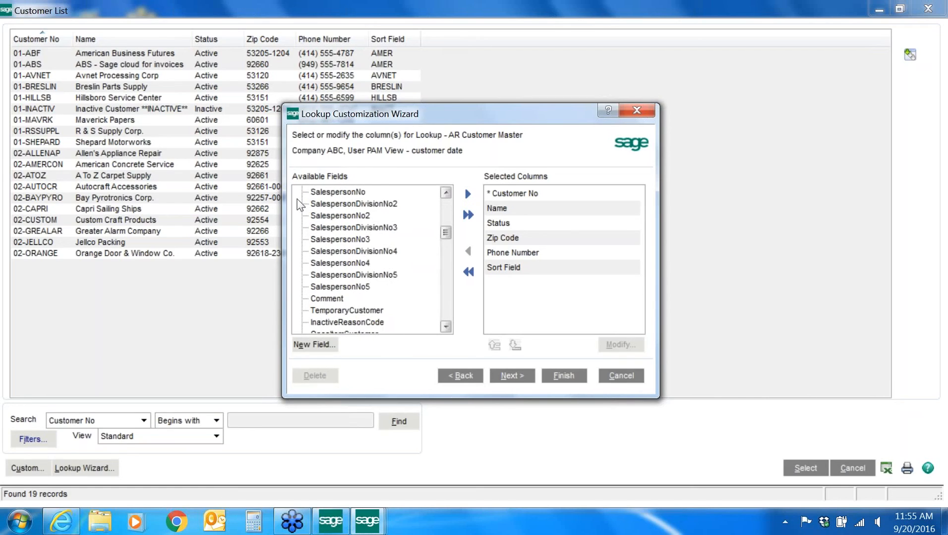
scroll(299, 220, down, 2)
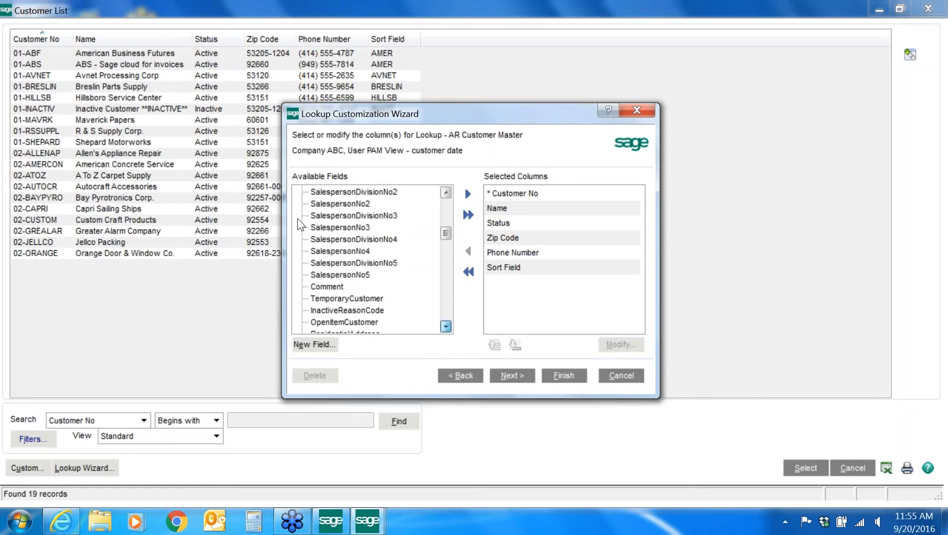
scroll(299, 225, down, 3)
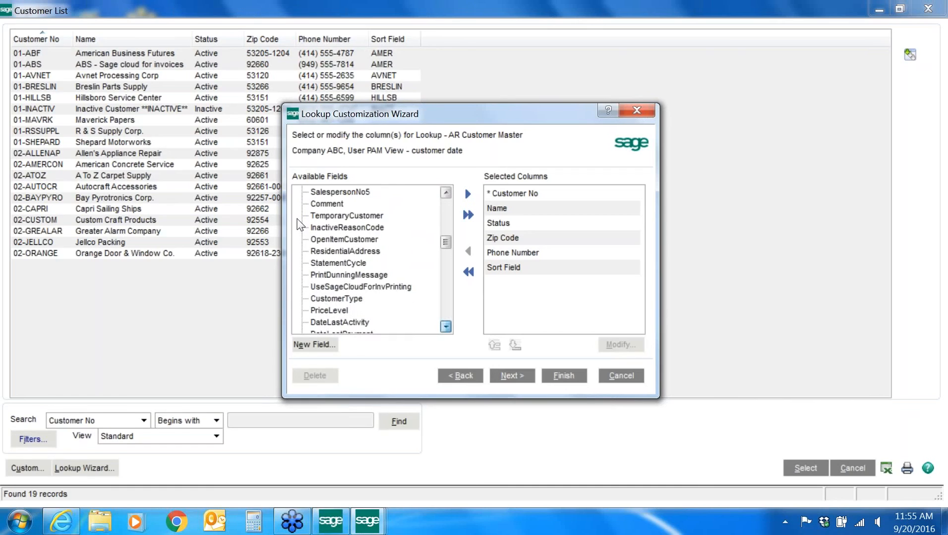
scroll(299, 225, down, 5)
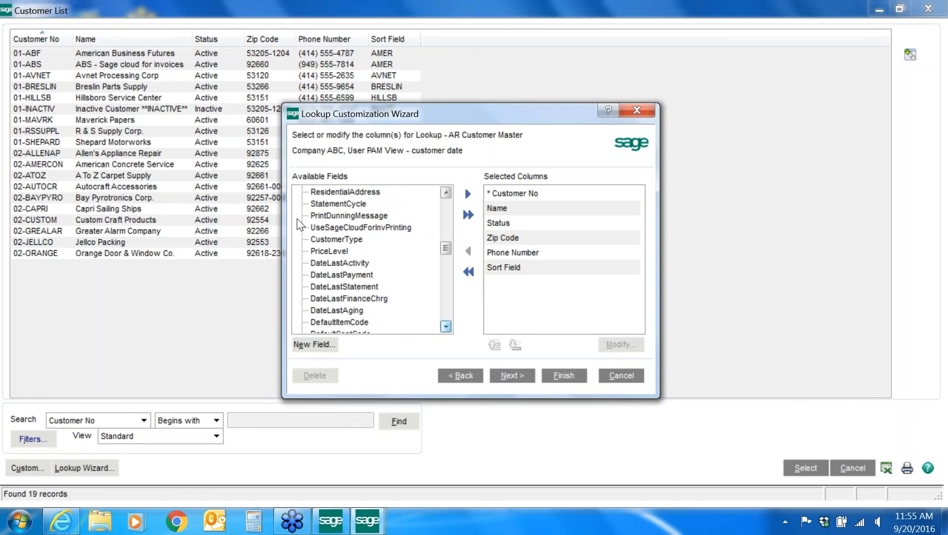
scroll(299, 225, down, 3)
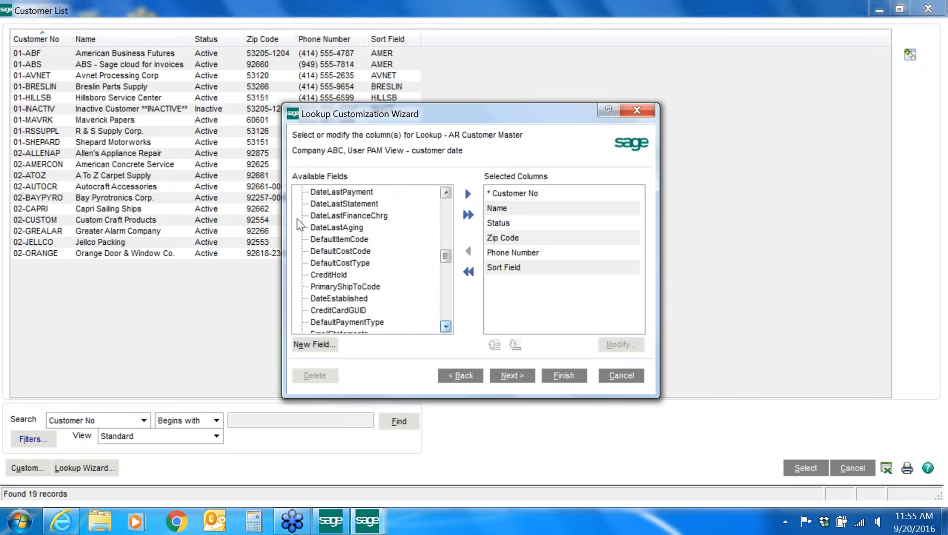
click(339, 299)
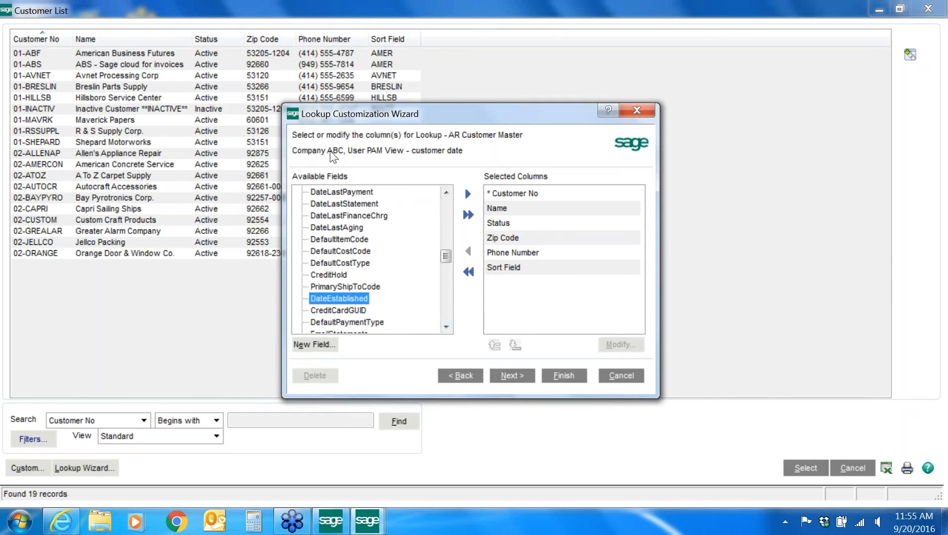
click(467, 194)
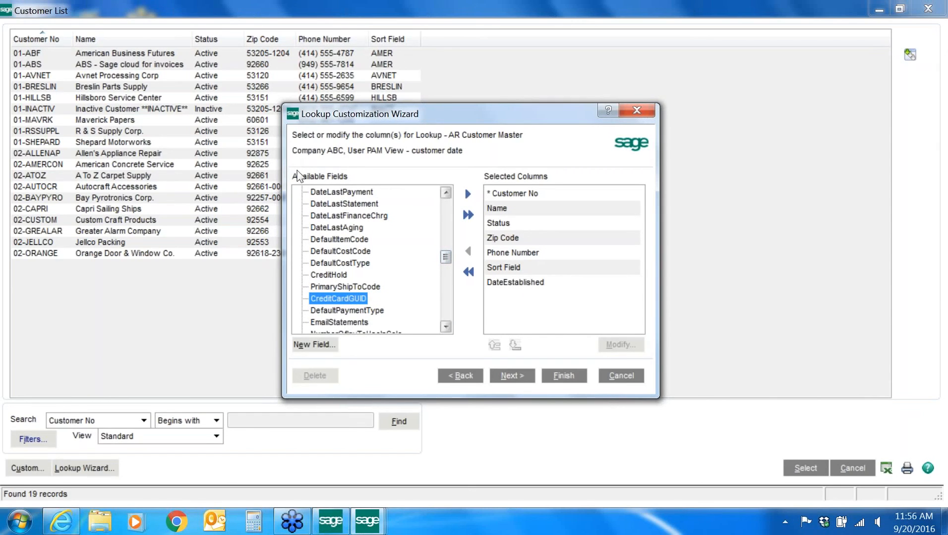
Add the DateLastActivity field to the selected columns of the lookup view.
click(446, 193)
click(446, 192)
click(446, 192)
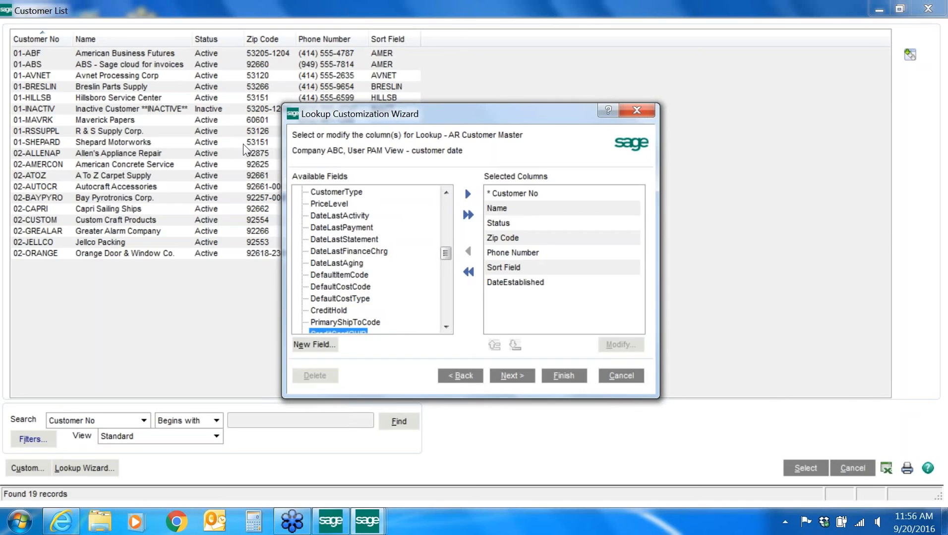
click(339, 216)
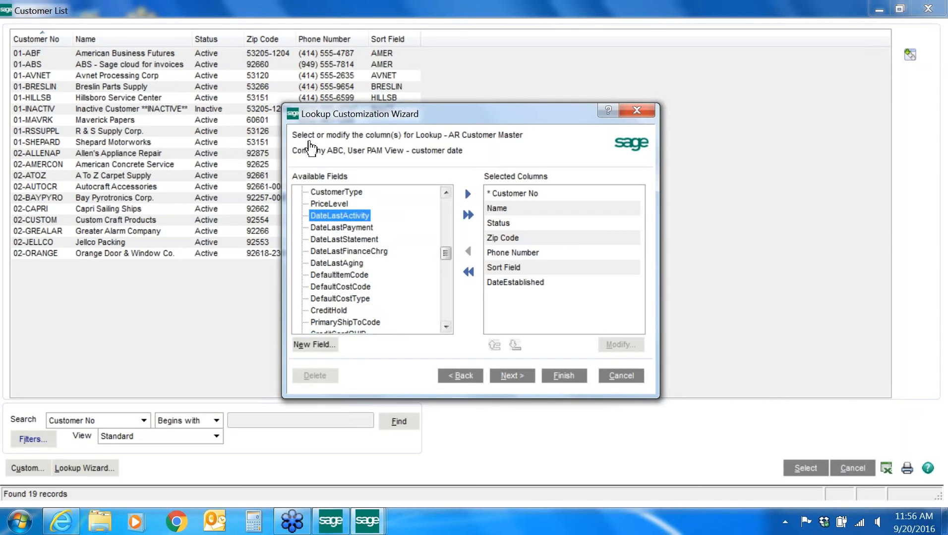
click(468, 194)
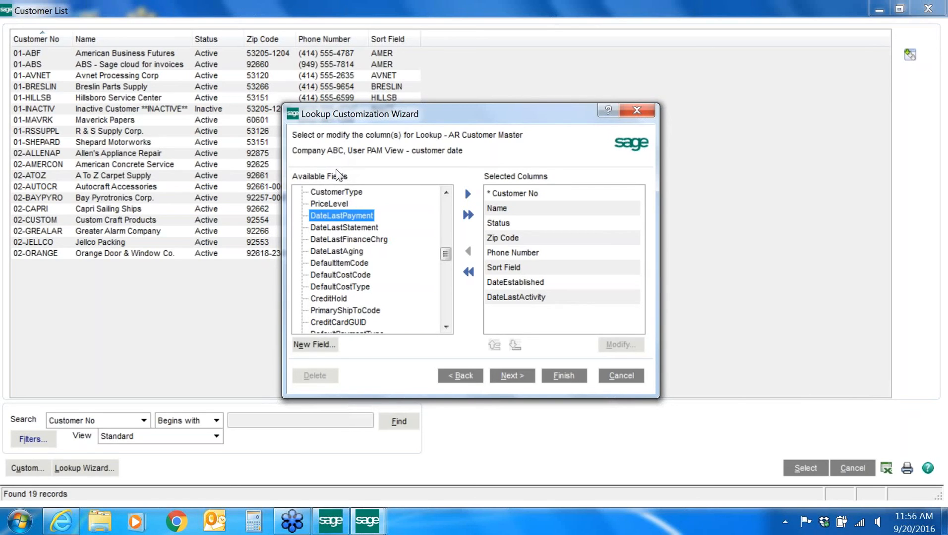
Remove Phone Number from the selected columns and proceed to the view's filters.
click(501, 253)
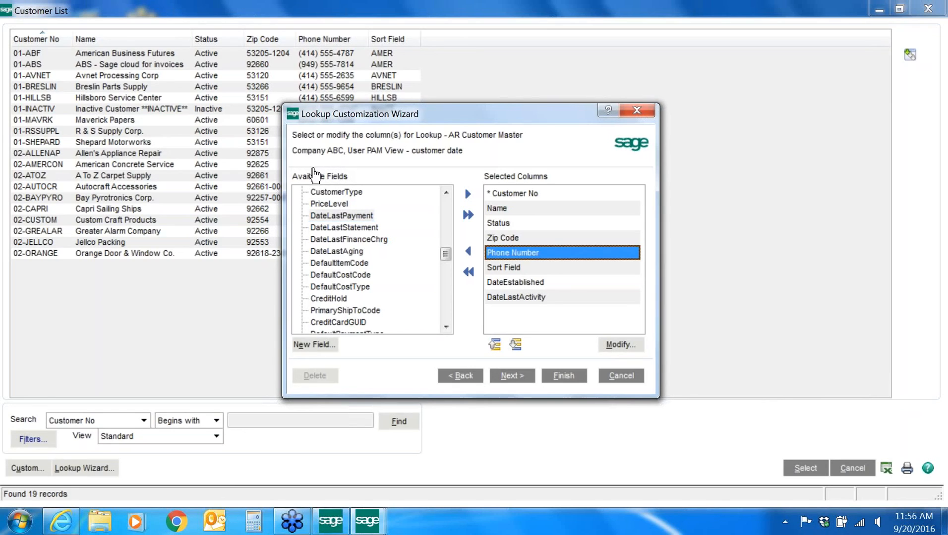
click(467, 251)
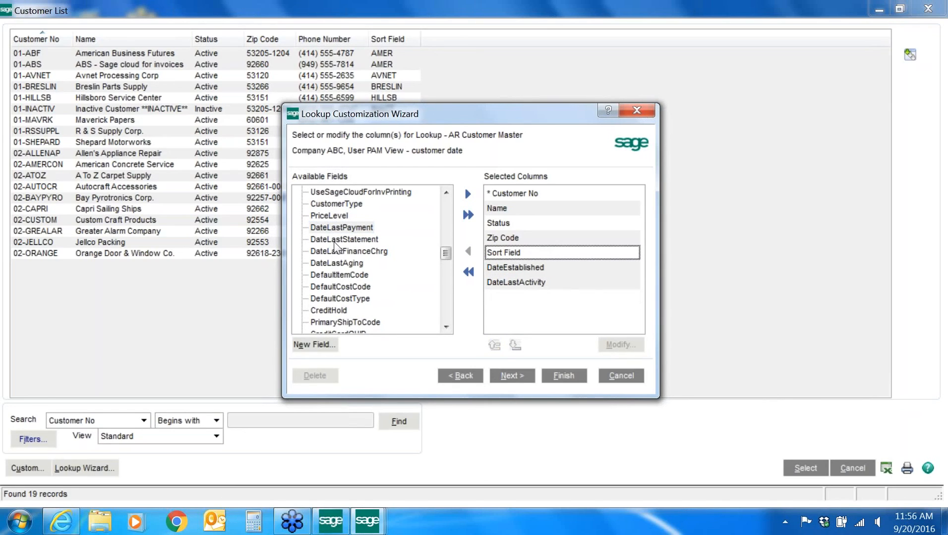
click(511, 376)
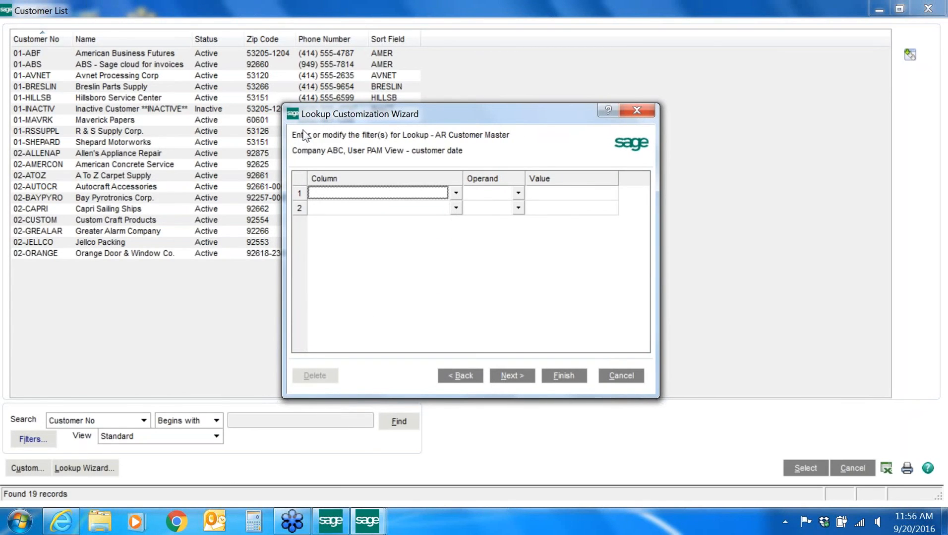
Finish the lookup view without any filter and display the customer list in the customer date view.
key(alt+Down)
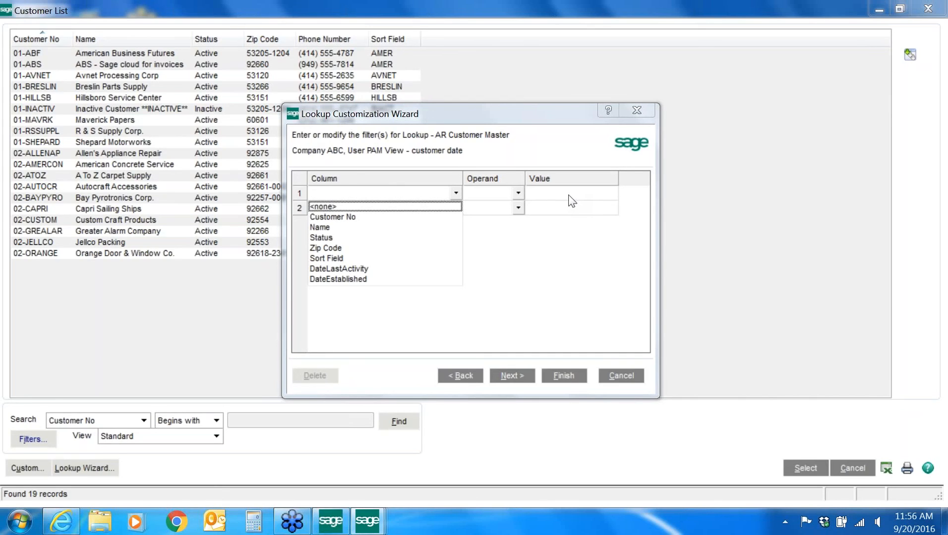
click(360, 206)
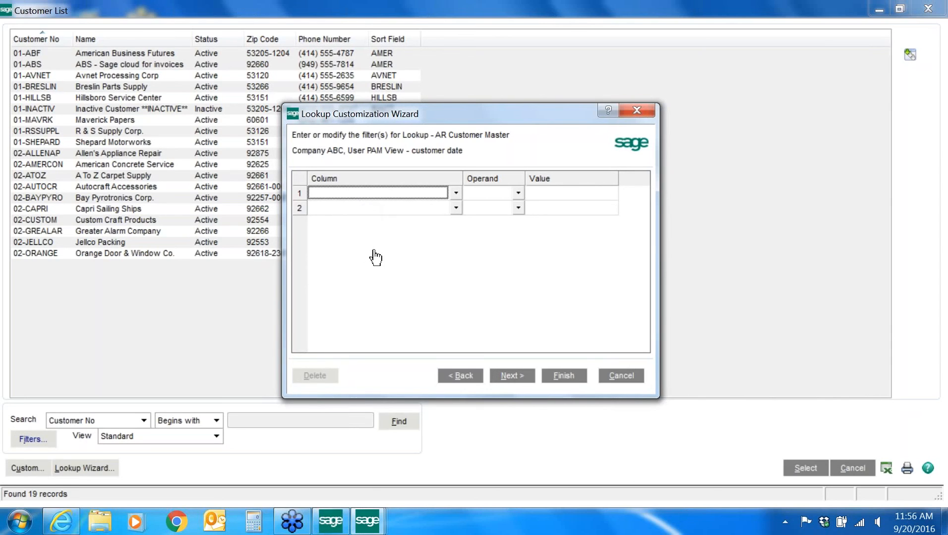
key(Return)
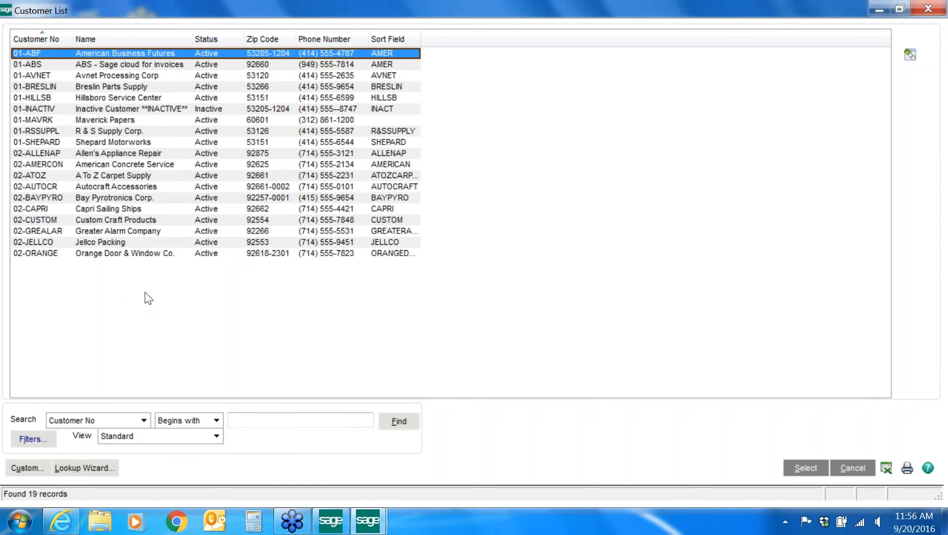
click(215, 437)
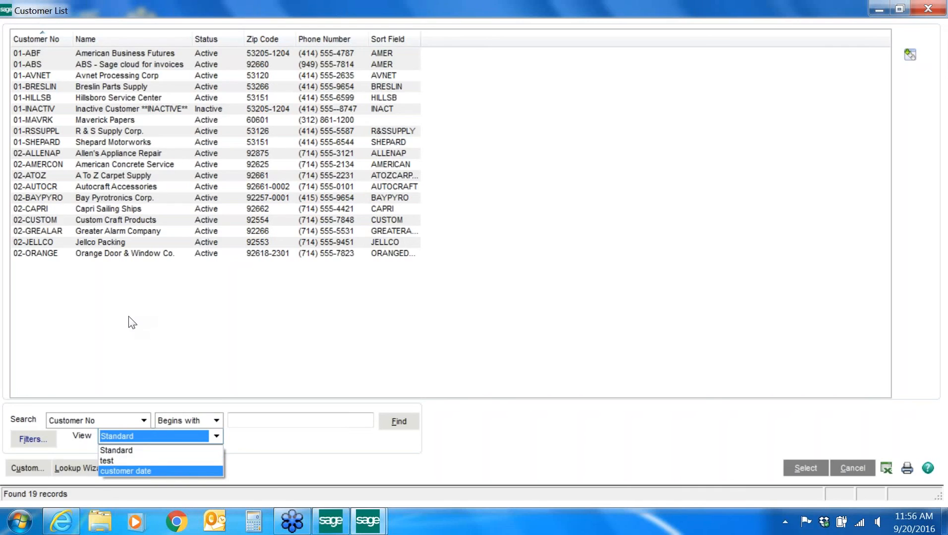
click(192, 472)
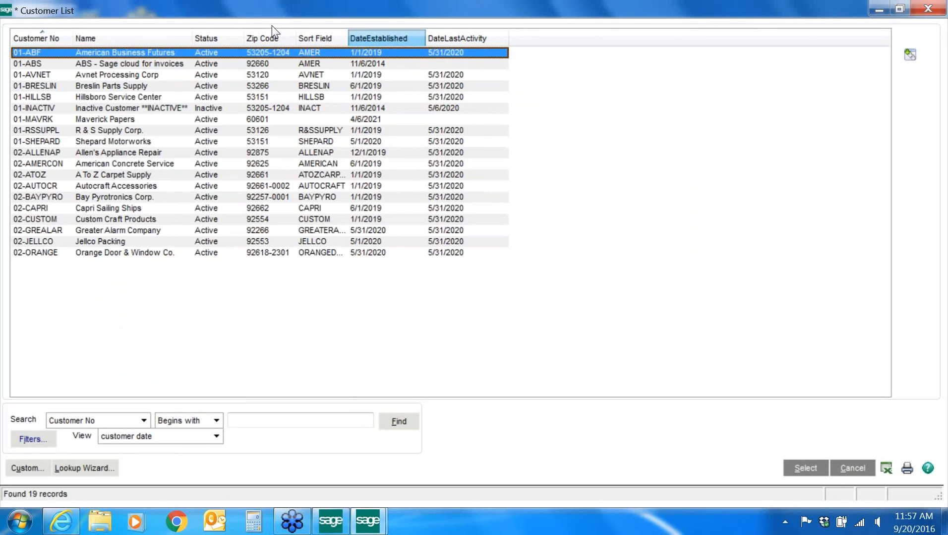
Sort the customer list by DateLastActivity and finally by DateEstablished, and export the list to Excel.
click(386, 38)
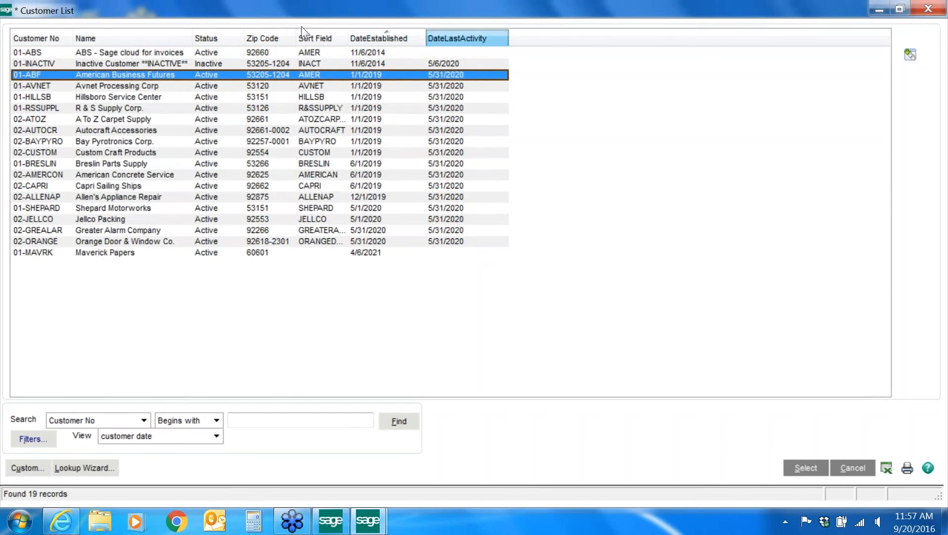
click(457, 38)
click(386, 39)
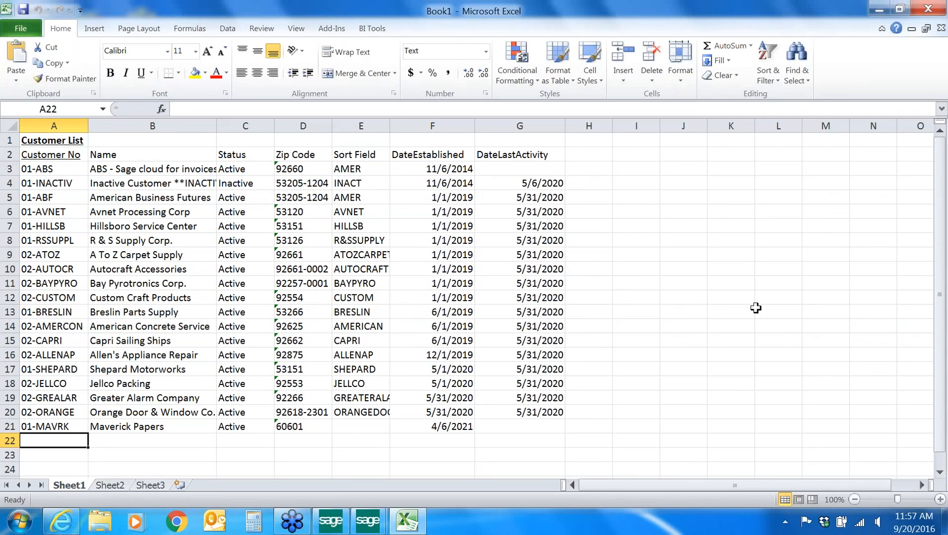
Close the exported Excel workbook, and close the customer lookup list together with Customer Maintenance.
click(926, 11)
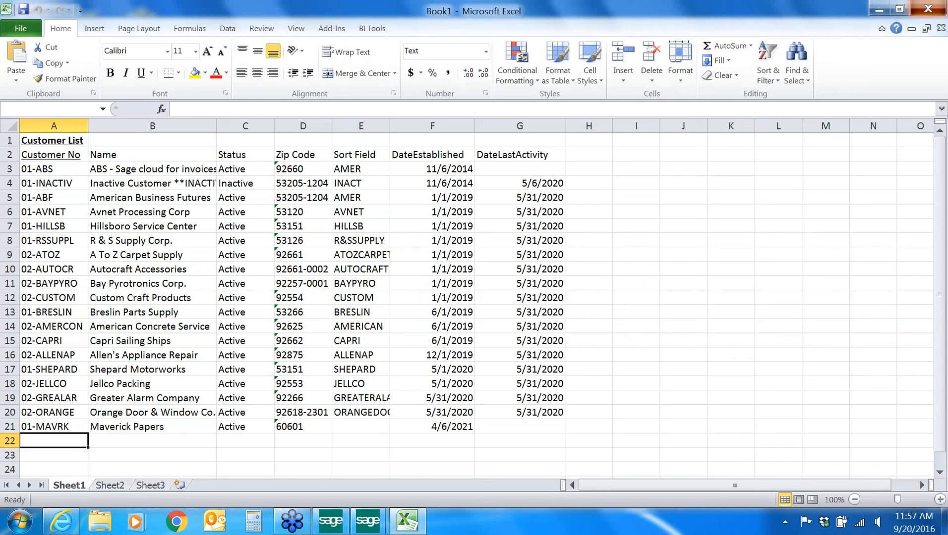
click(467, 280)
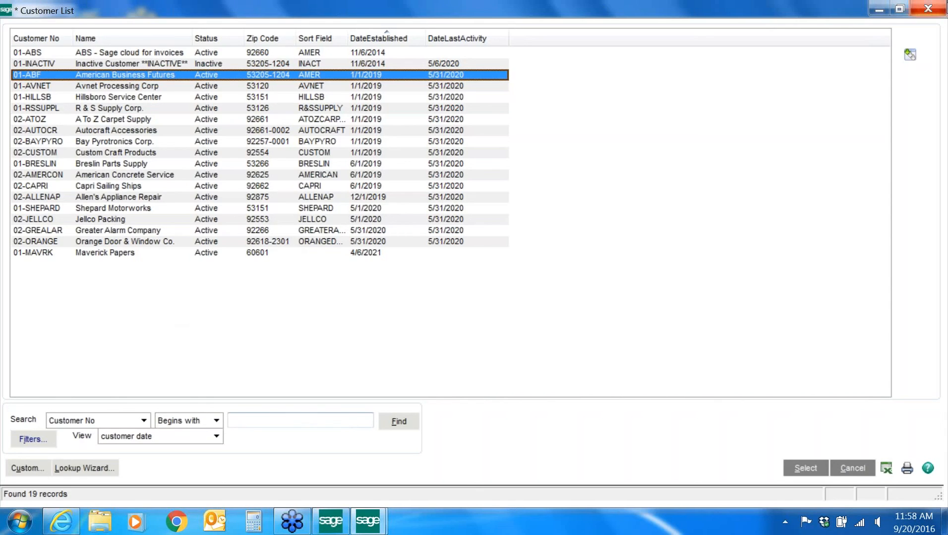
key(Escape)
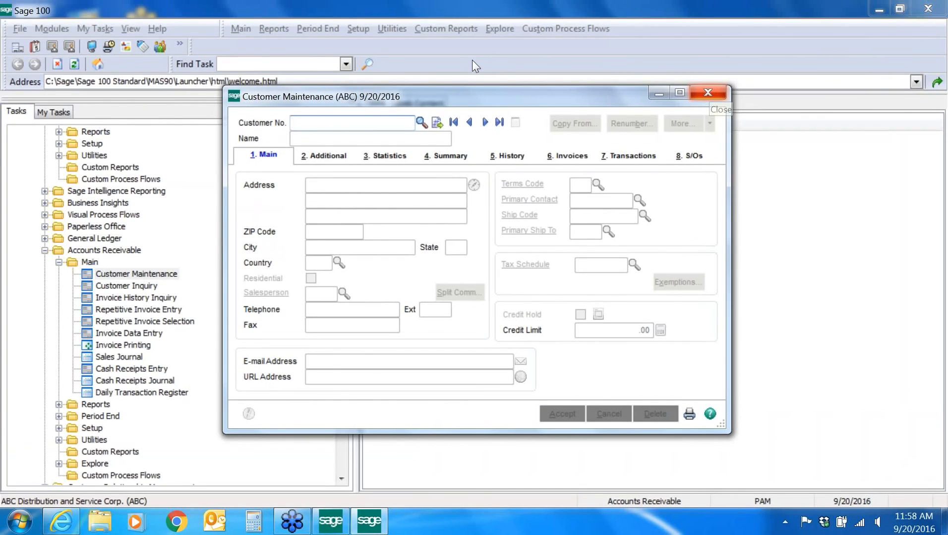
key(Escape)
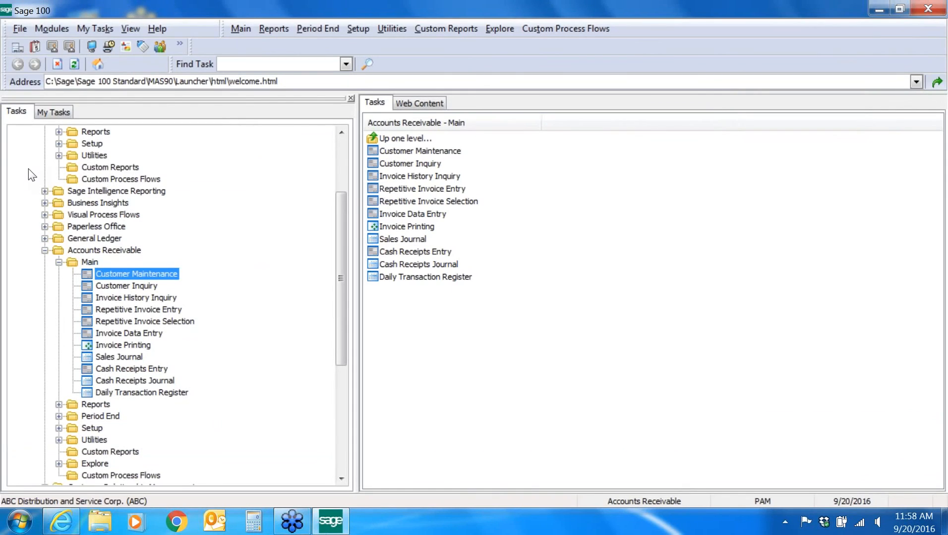
Collapse the Main folder and the Accounts Receivable module in the task tree.
key(Left)
key(Left)
key(Left)
key(Left)
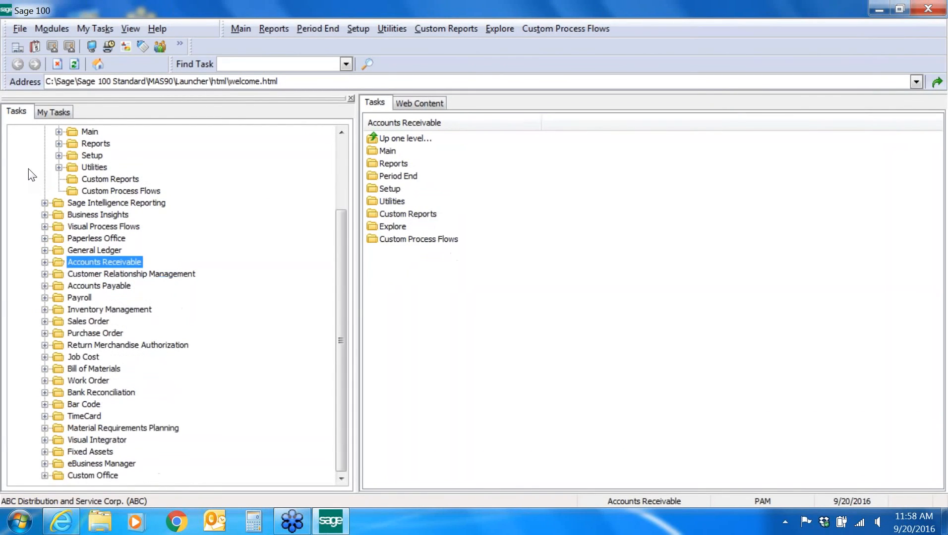